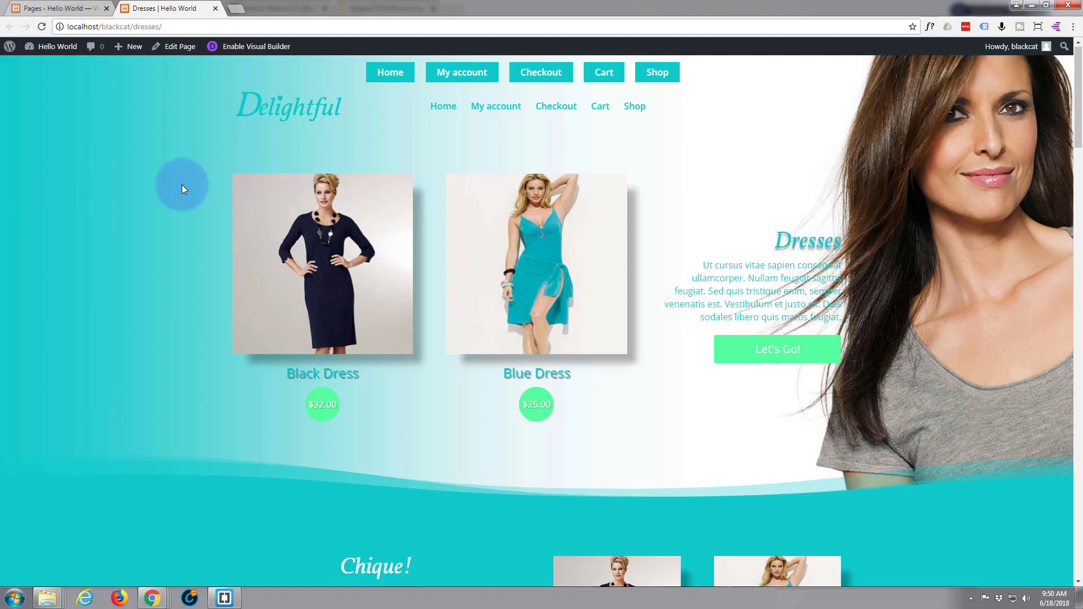
- Look through the Dresses page's product sections and check the site's list of existing pages
scroll(182, 186, down, 14)
scroll(182, 186, down, 15)
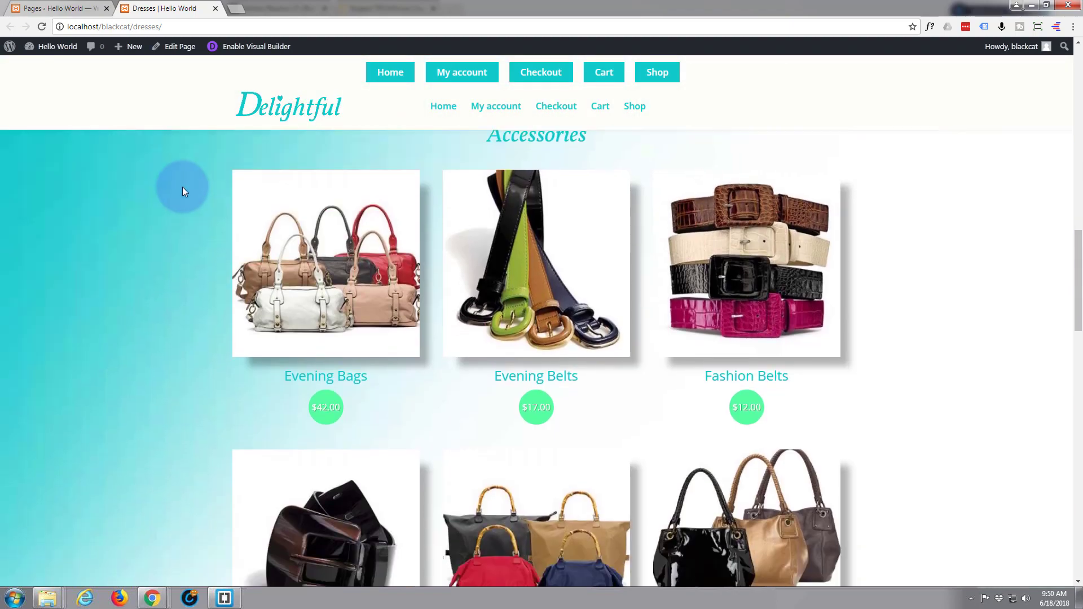
scroll(182, 188, down, 9)
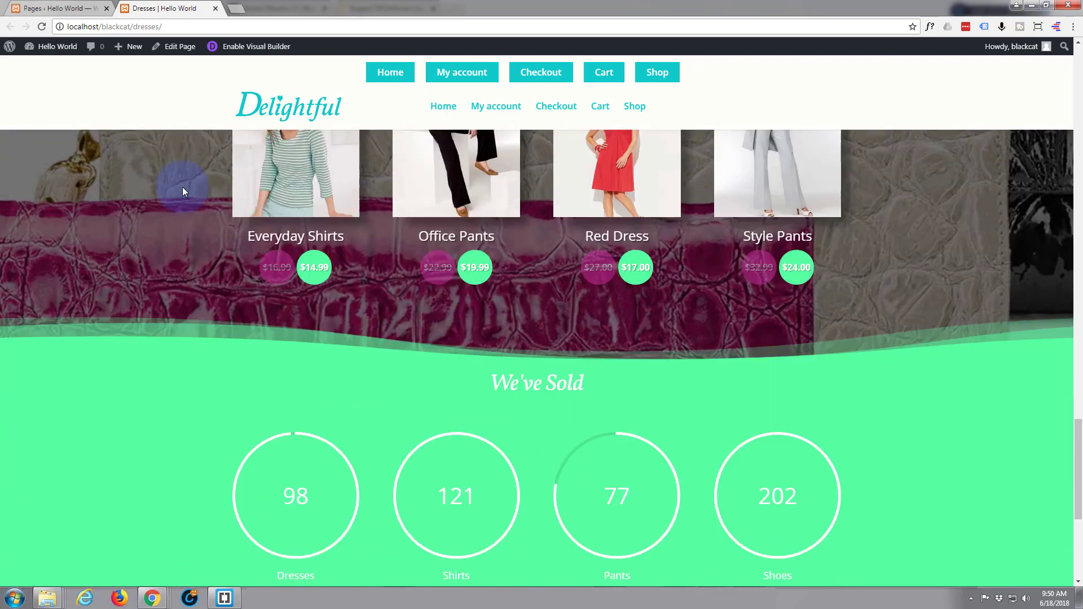
scroll(182, 188, up, 2)
scroll(182, 187, up, 12)
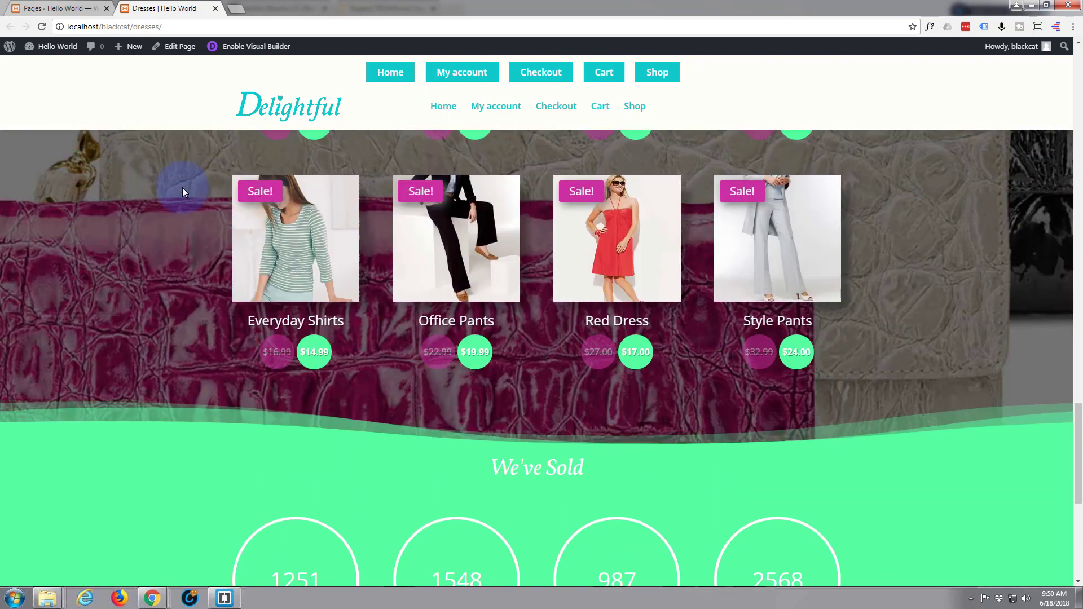
scroll(182, 187, up, 3)
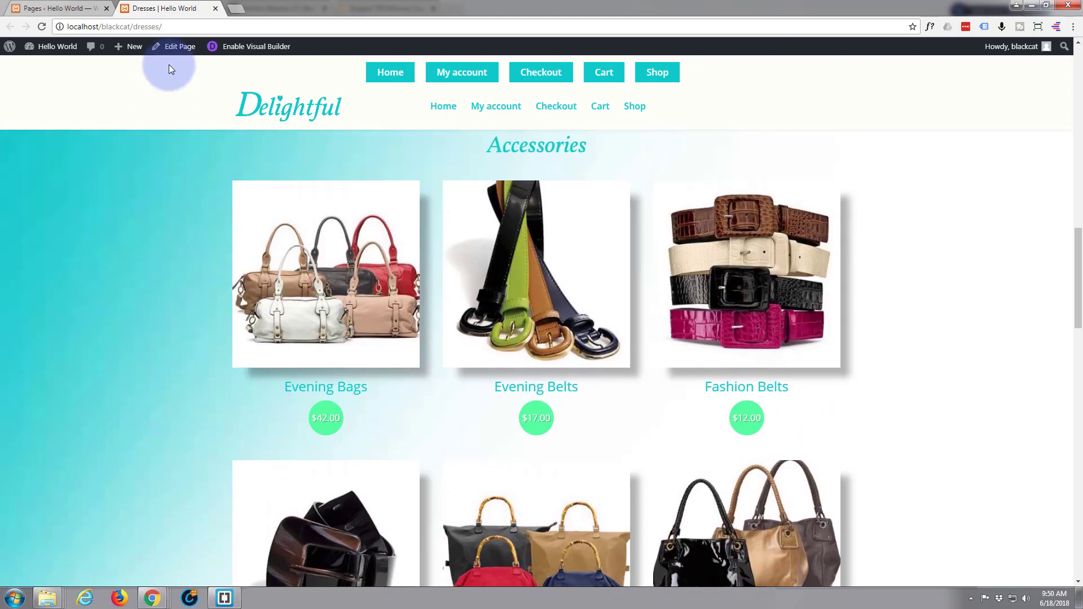
click(57, 7)
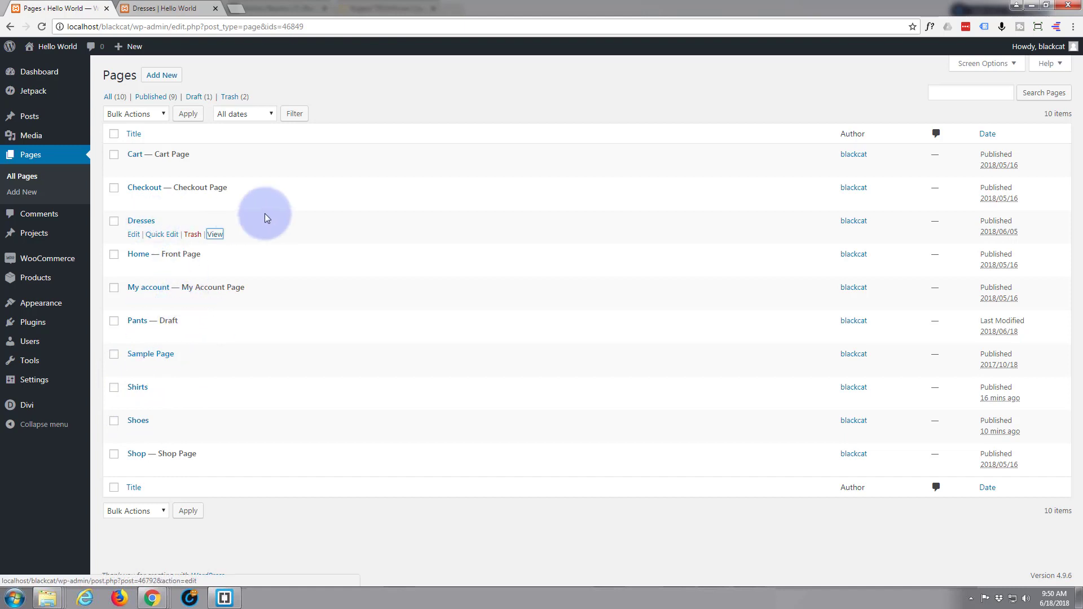
click(162, 6)
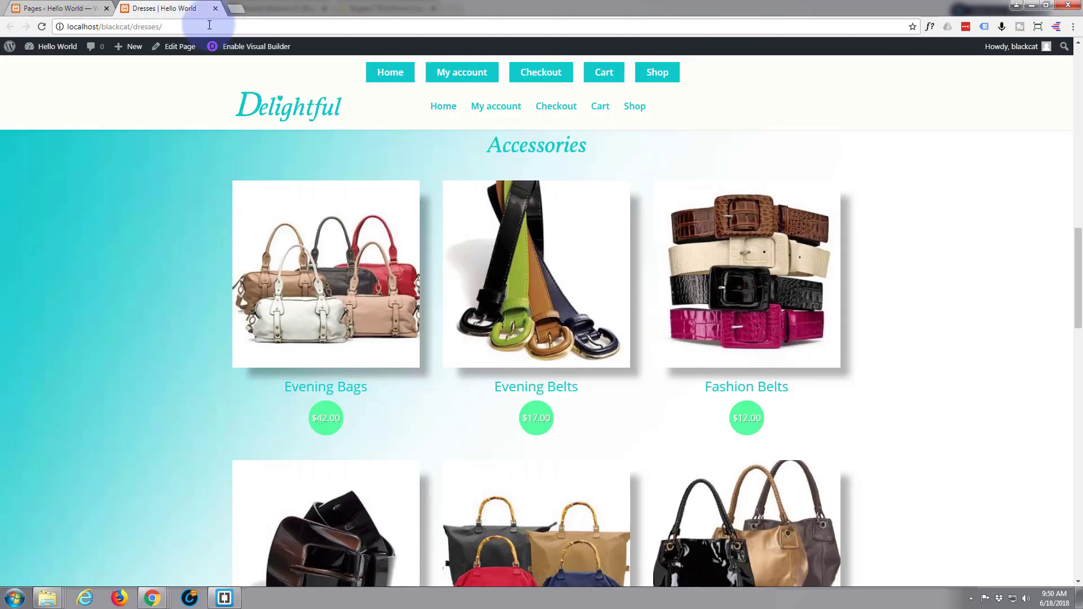
- Create a new page titled "Accessories" and switch it to the Divi Builder
mouse_move(137, 51)
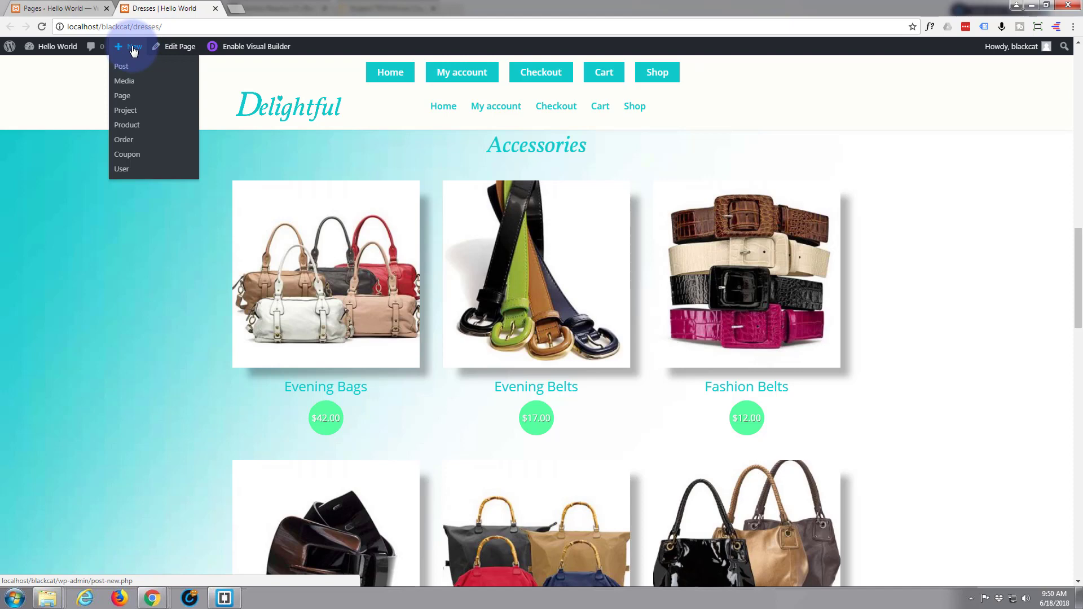
click(123, 96)
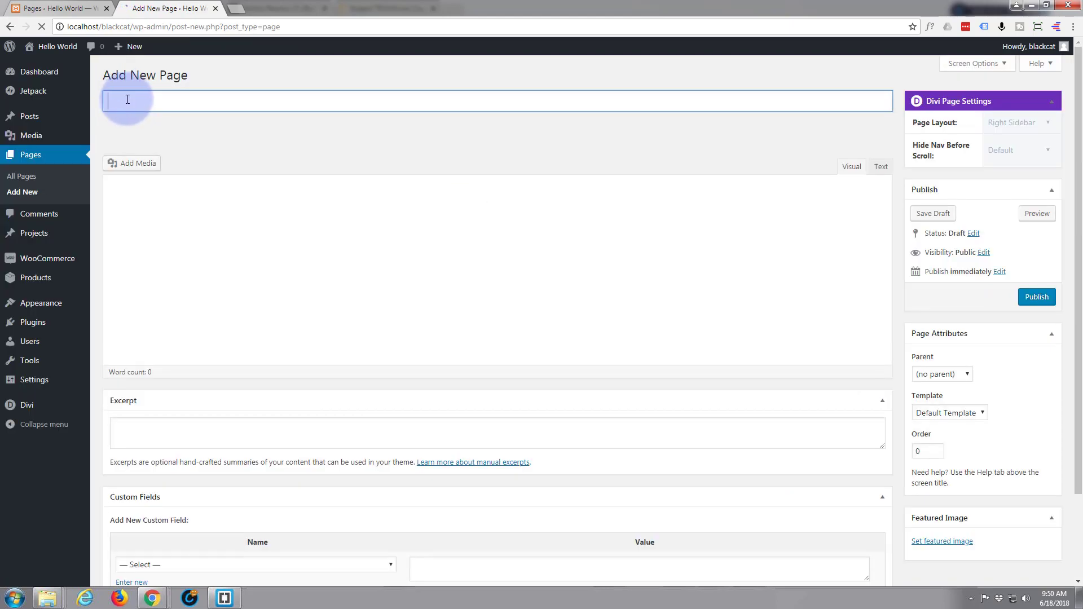
text(Accessories)
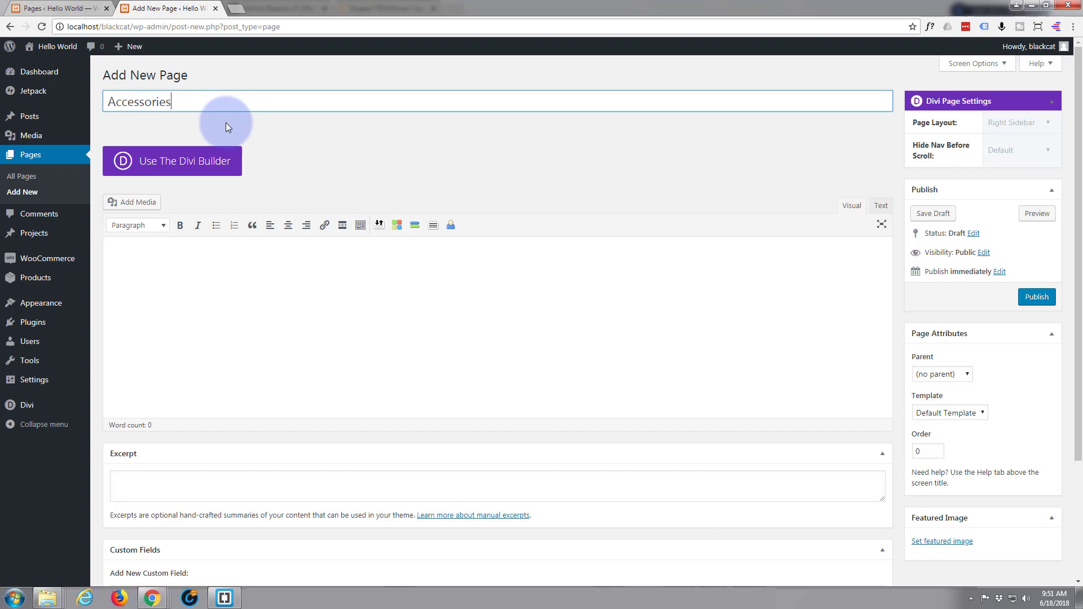
click(203, 164)
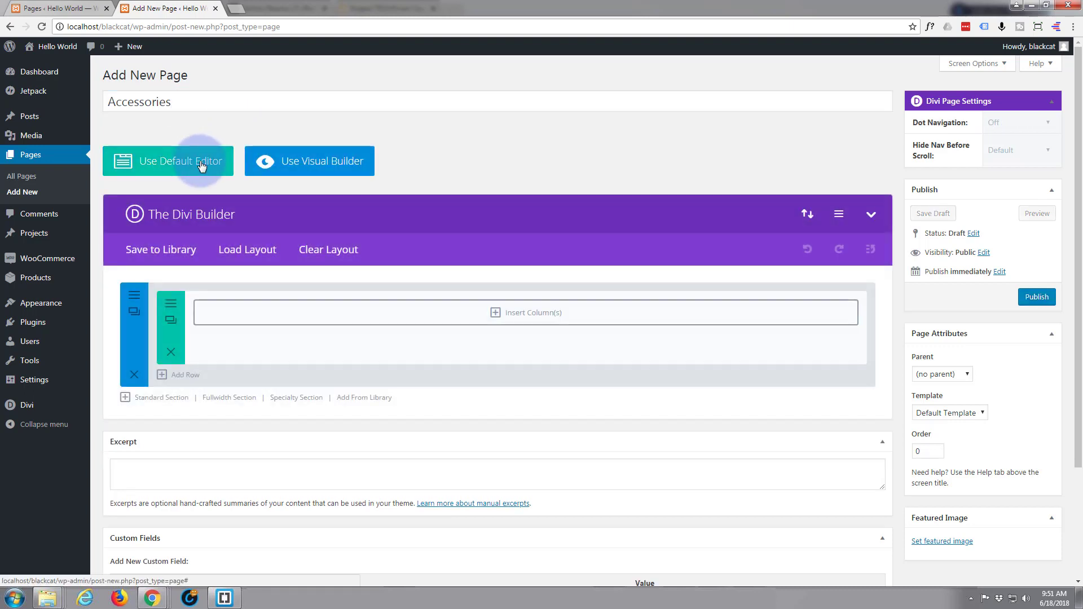
- Load the saved layout "prpage" into the Accessories page and publish the page
click(245, 255)
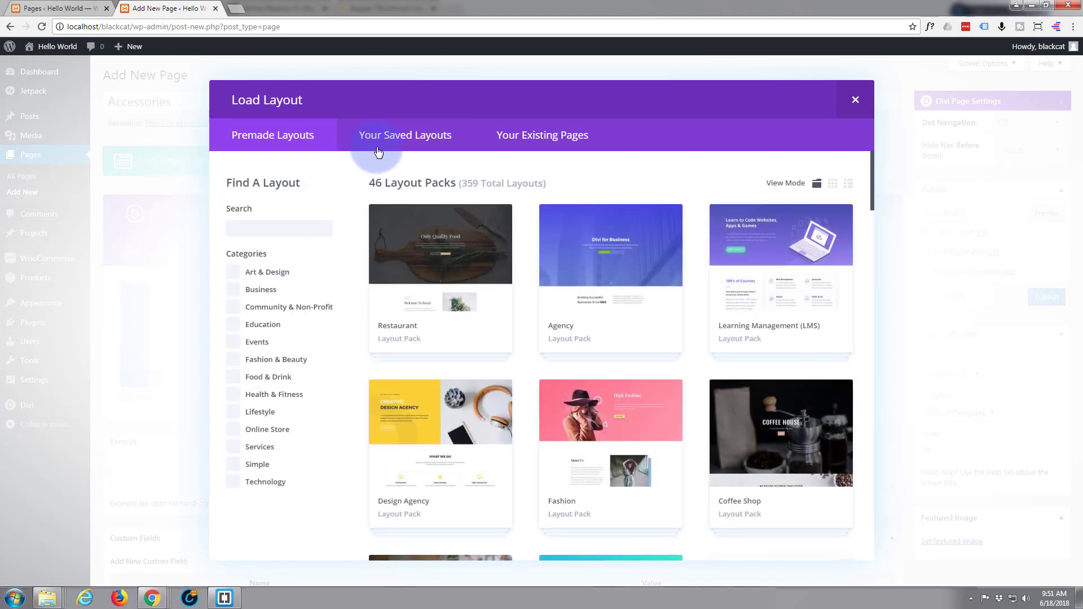
click(385, 138)
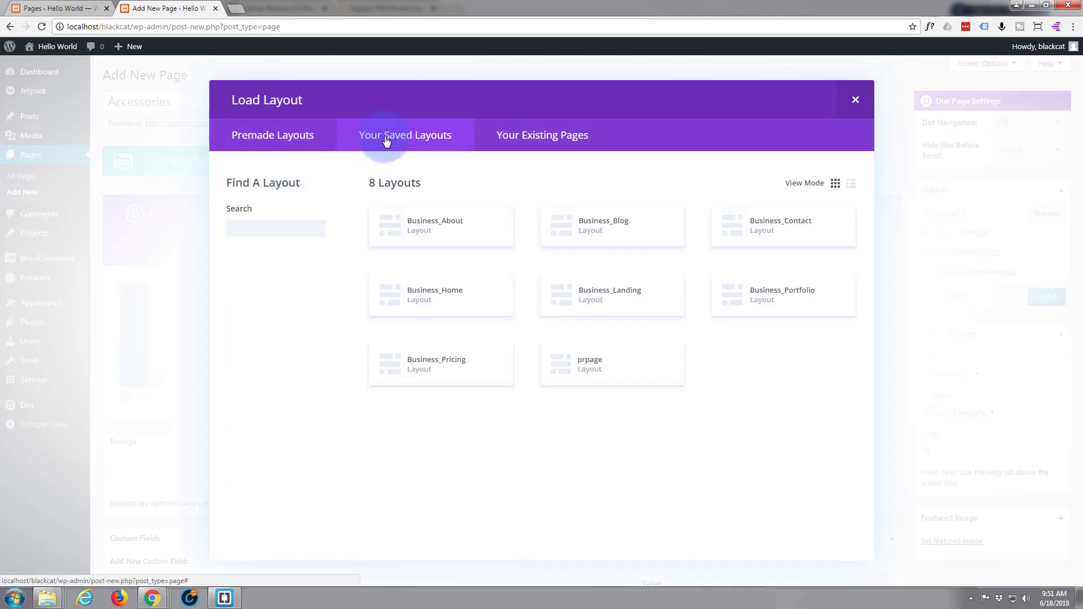
click(594, 368)
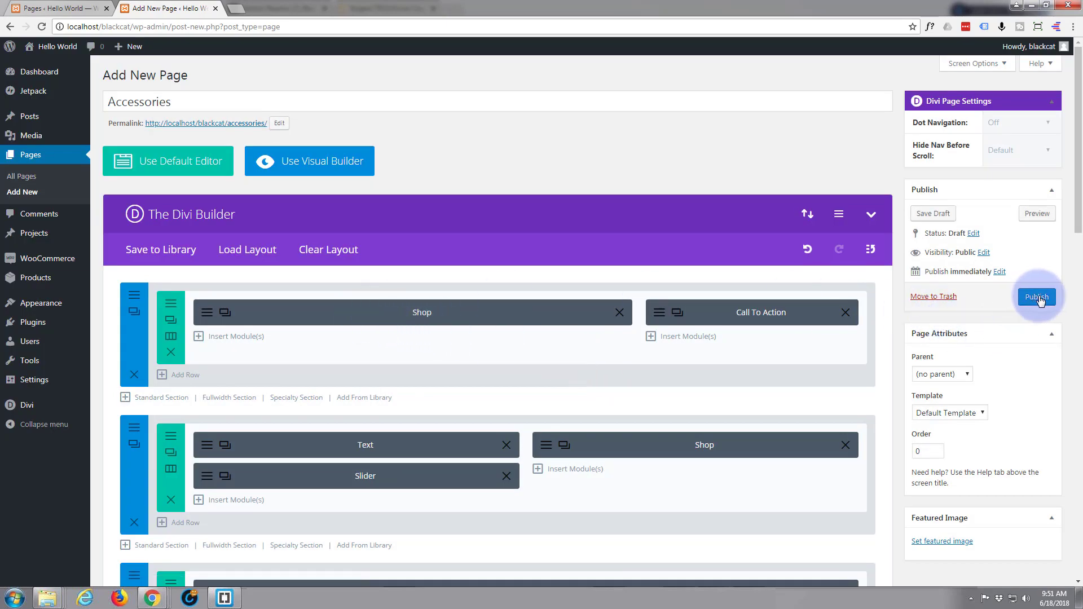
click(1041, 299)
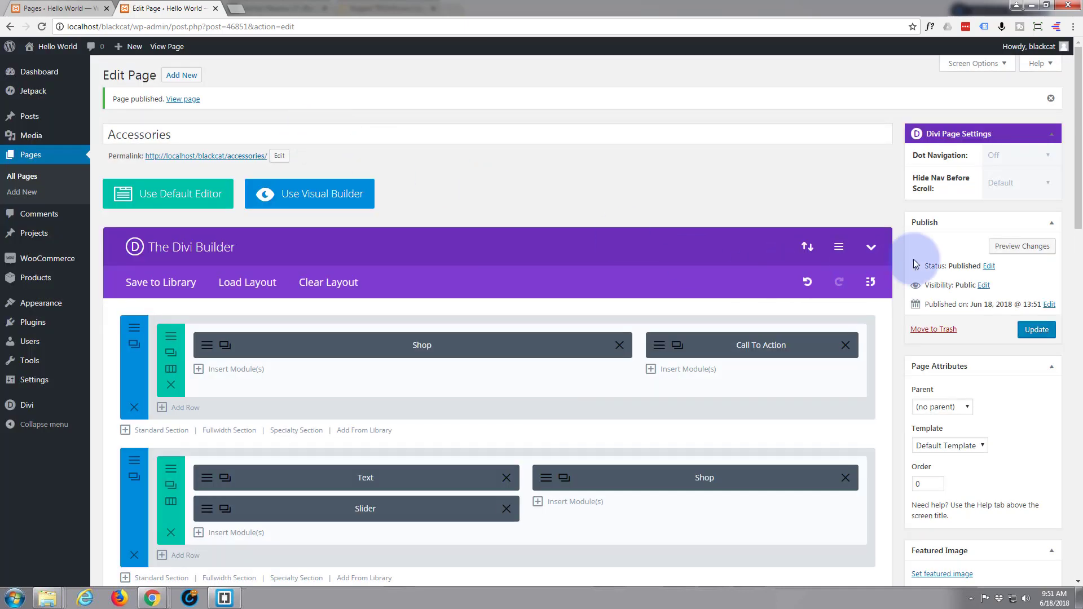
- Preview the published Accessories page and enable the Visual Builder on it
click(1012, 251)
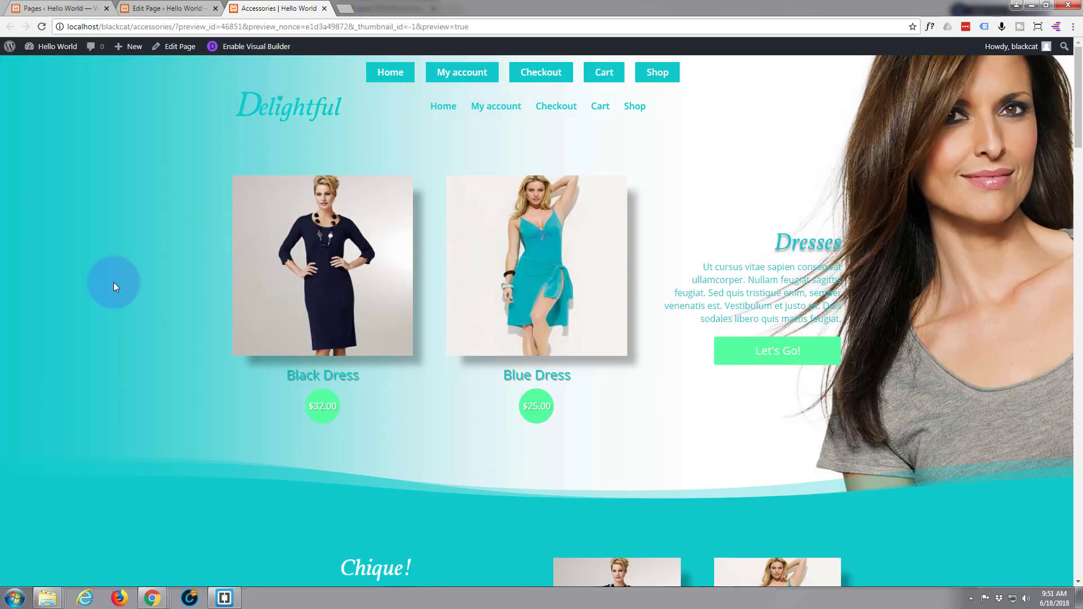
scroll(95, 265, down, 8)
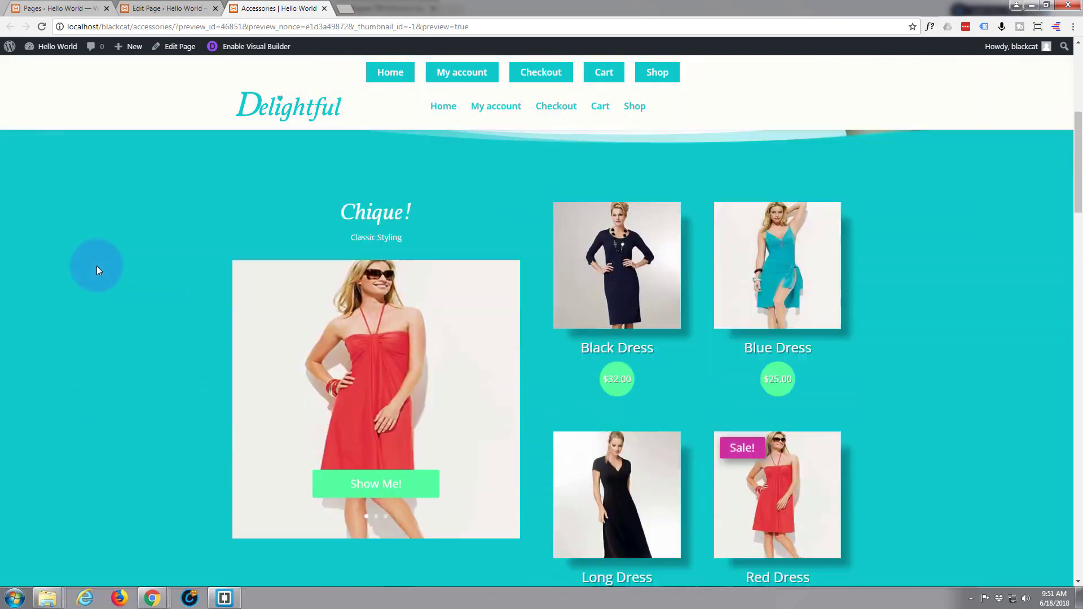
scroll(96, 267, up, 3)
scroll(96, 266, up, 5)
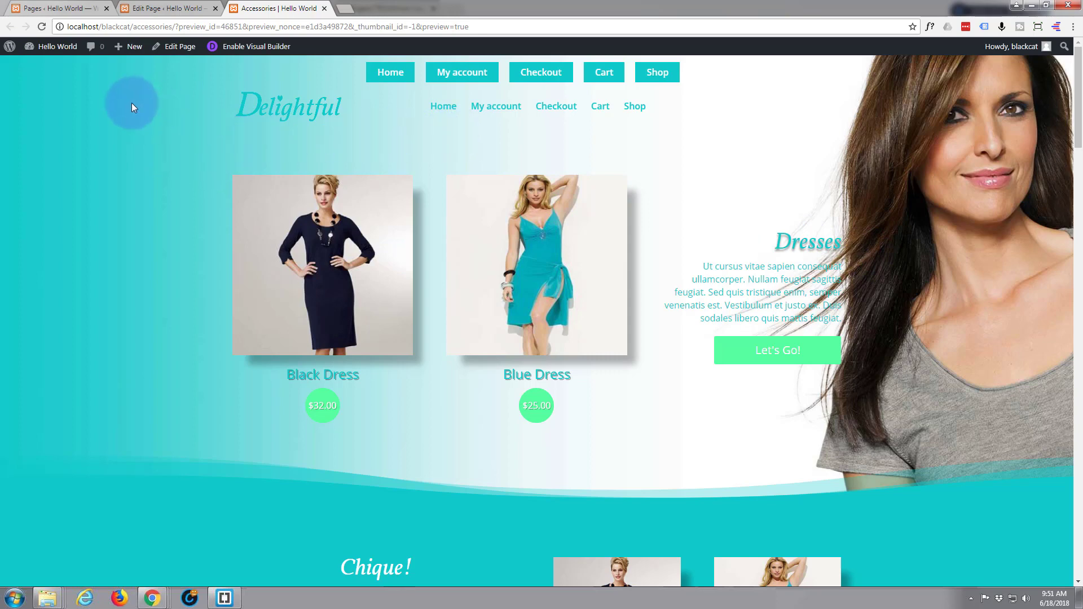
click(245, 49)
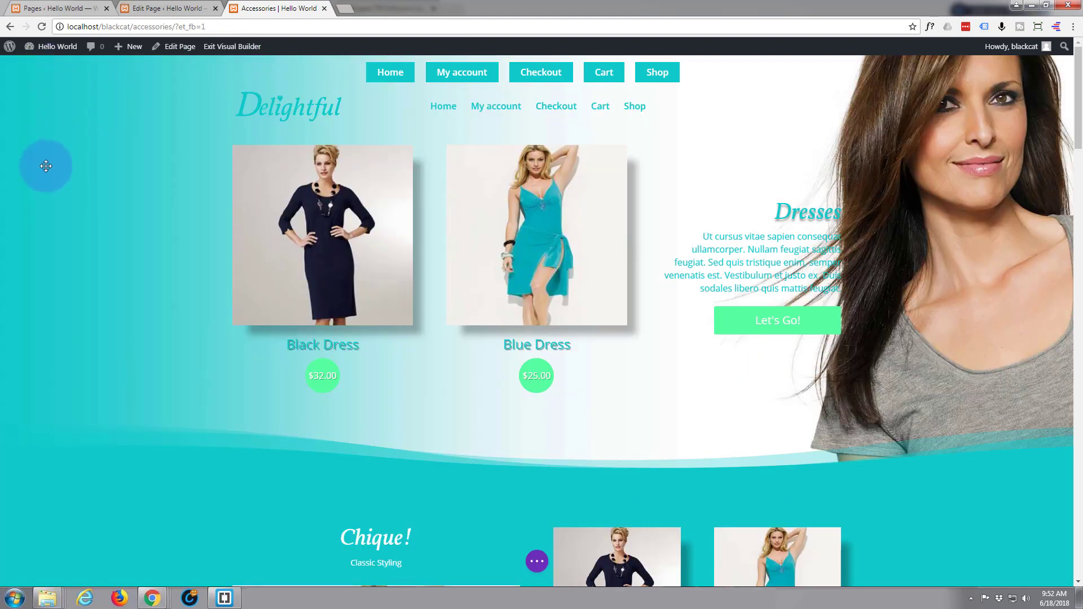
- Replace the first section's background image with the turquoise-to-white belts image from the media library and save the section
mouse_move(48, 174)
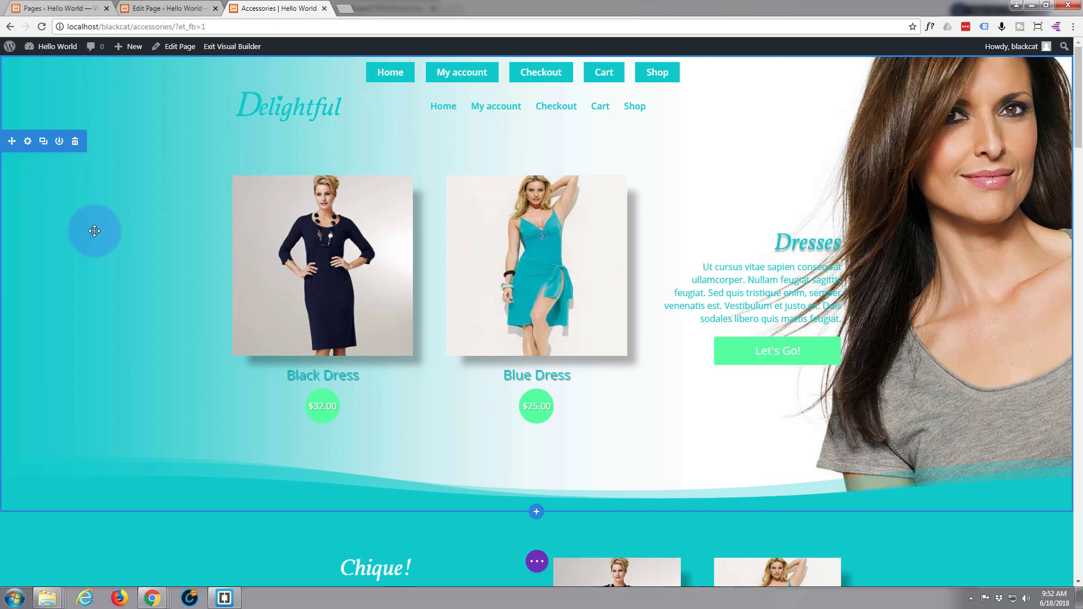
click(29, 142)
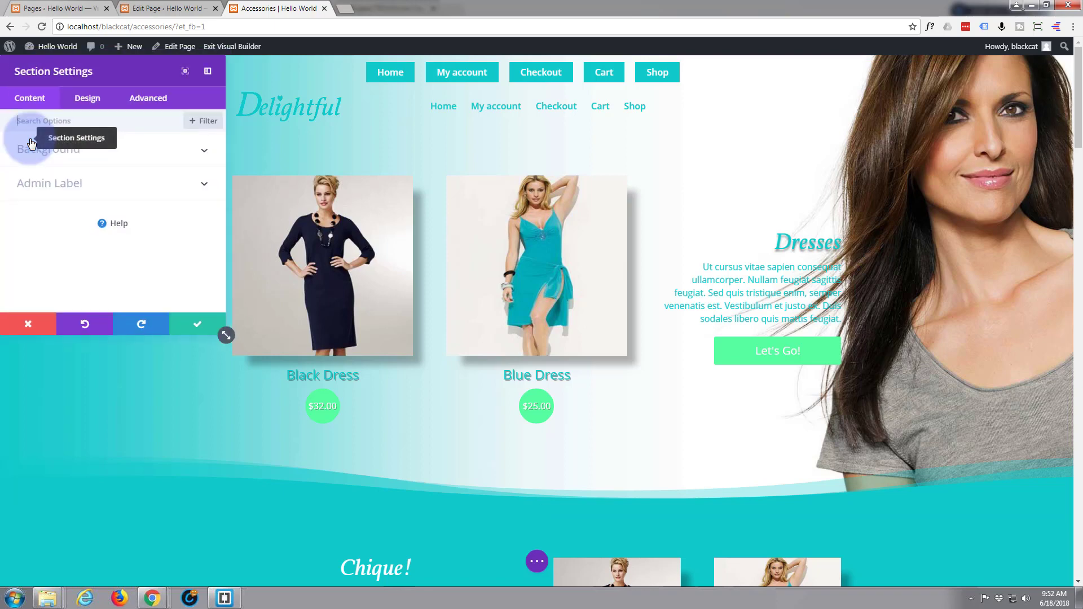
click(205, 157)
mouse_move(191, 223)
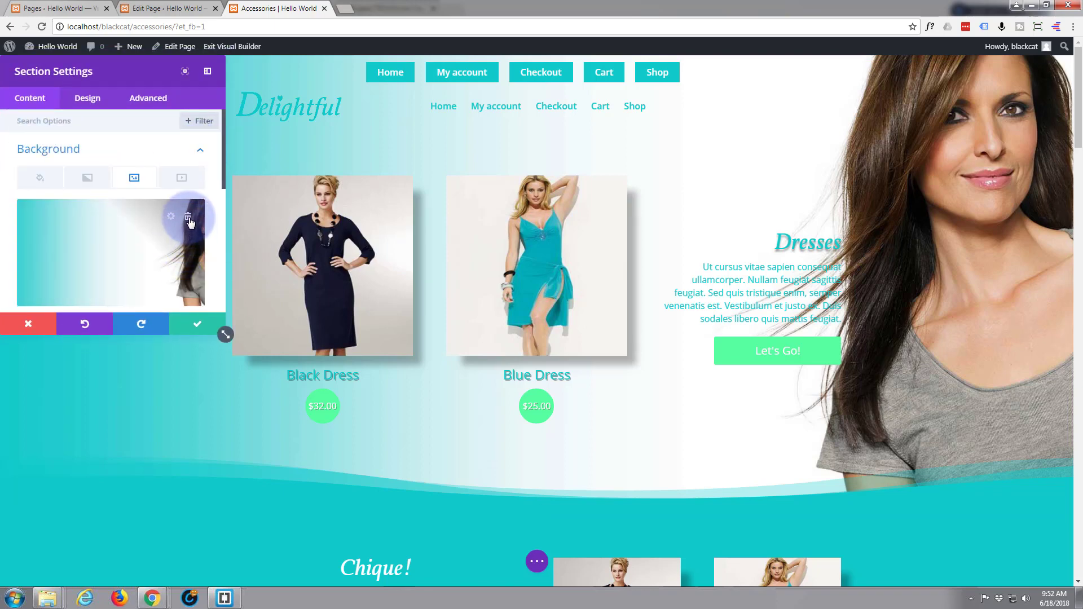
click(189, 219)
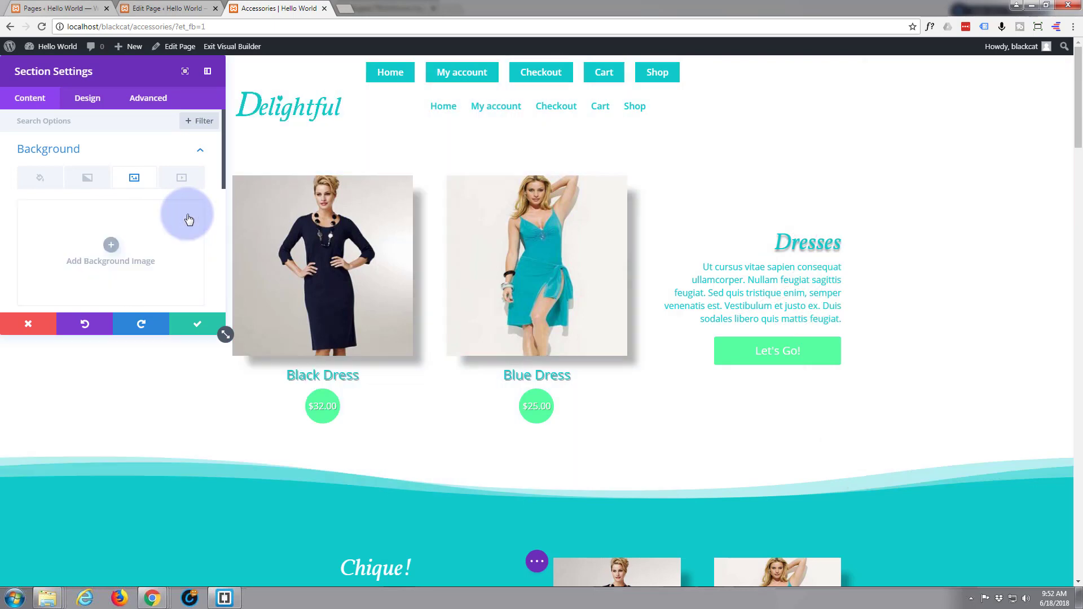
click(112, 250)
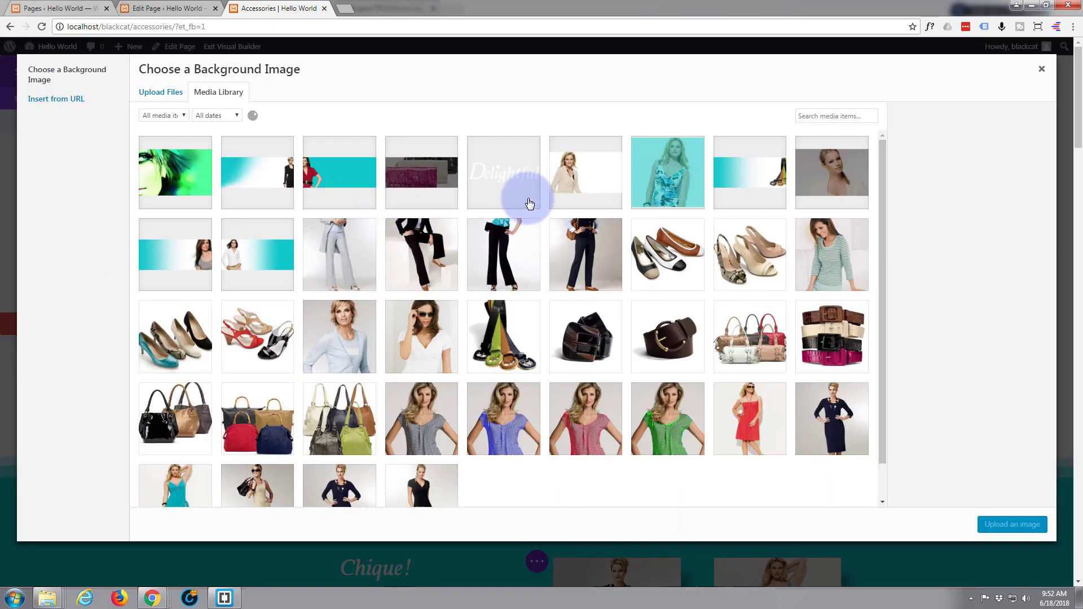
click(756, 177)
click(1014, 527)
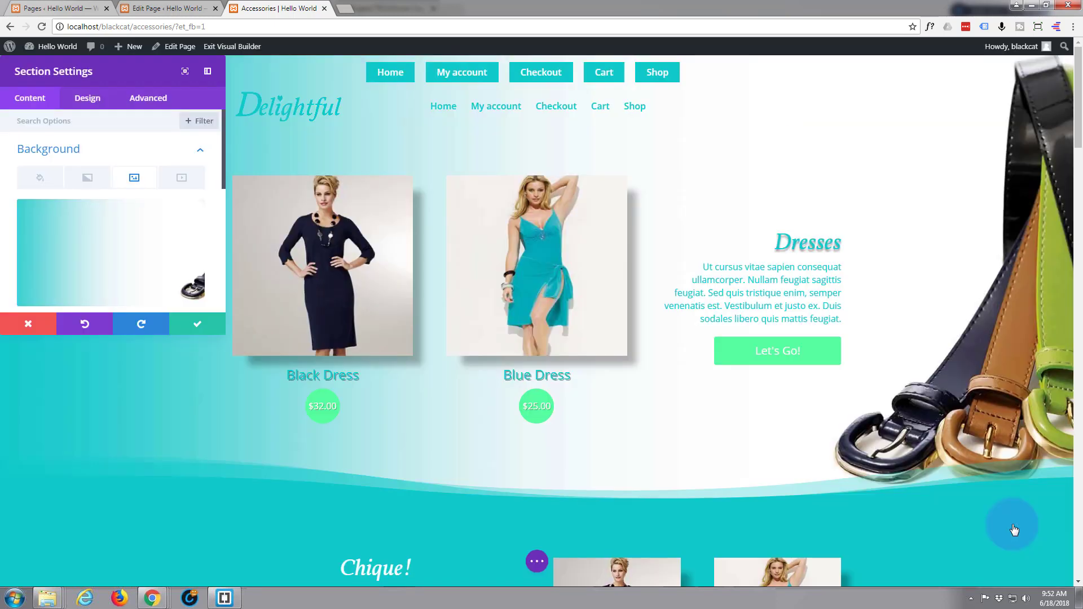
click(199, 326)
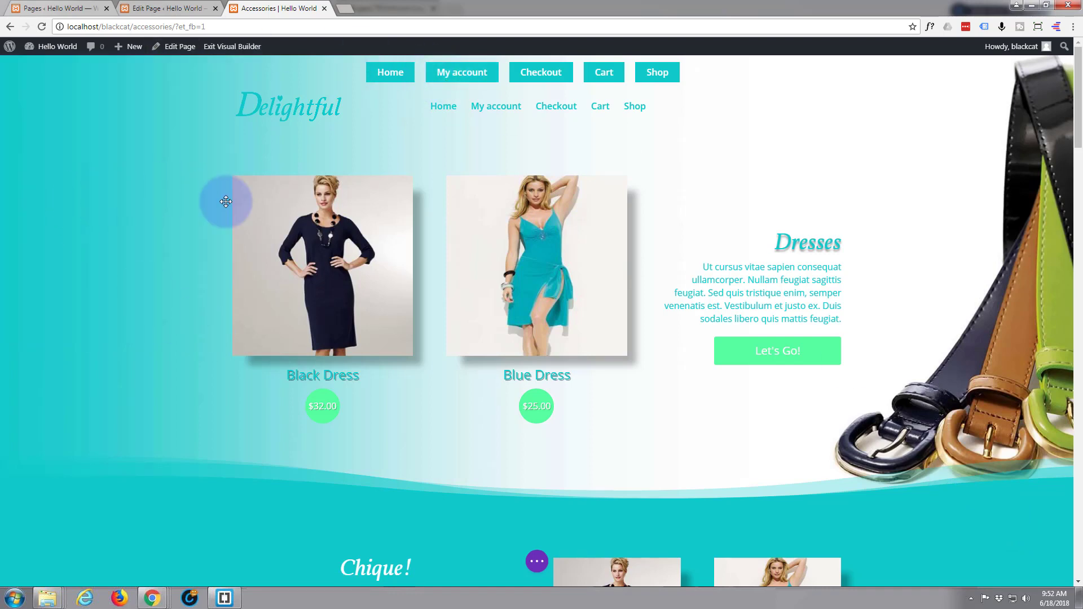
- Change the first section's shop module to include the Bags and Belts categories instead of Dresses, and save it
mouse_move(368, 203)
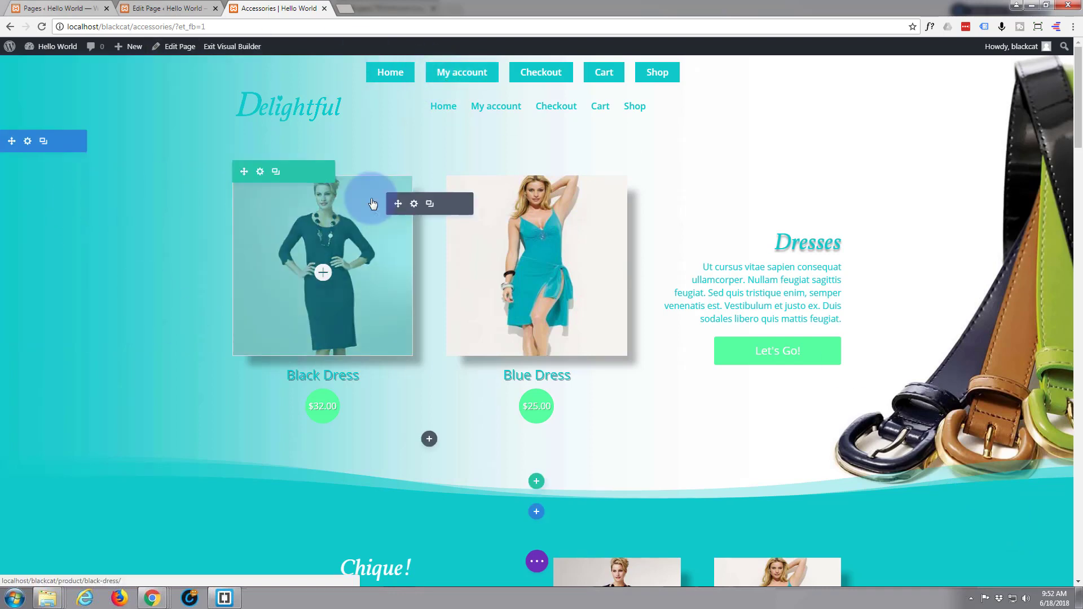
click(414, 205)
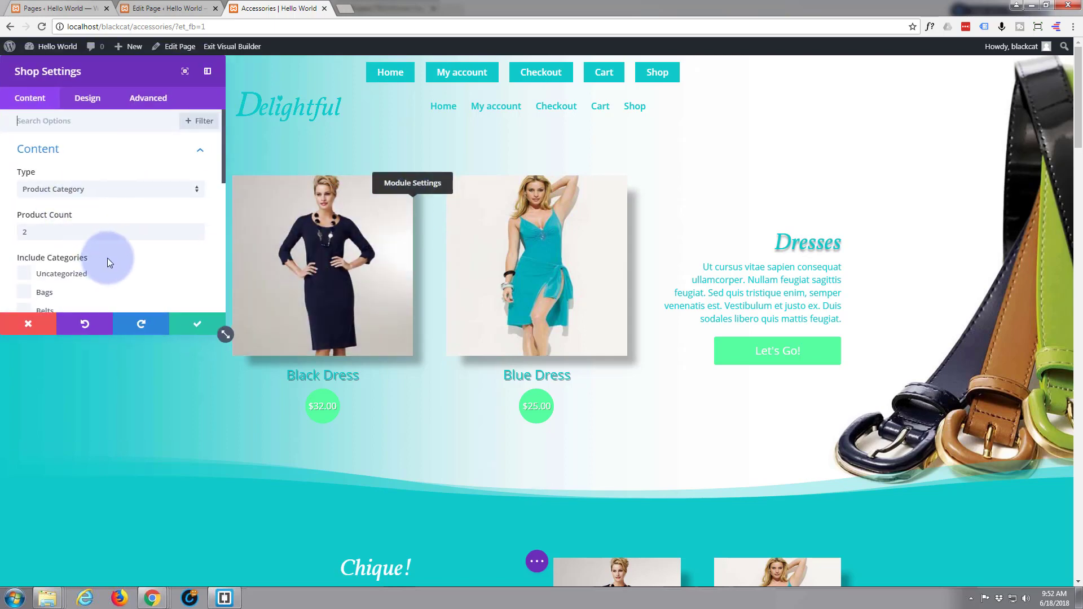
scroll(108, 259, down, 1)
click(24, 274)
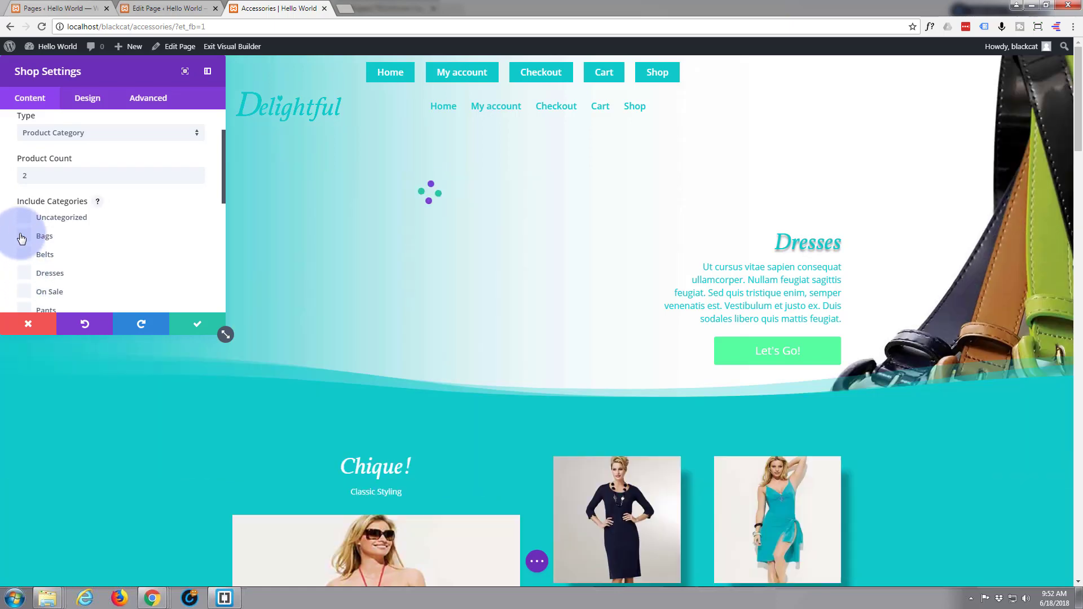
click(24, 236)
click(24, 254)
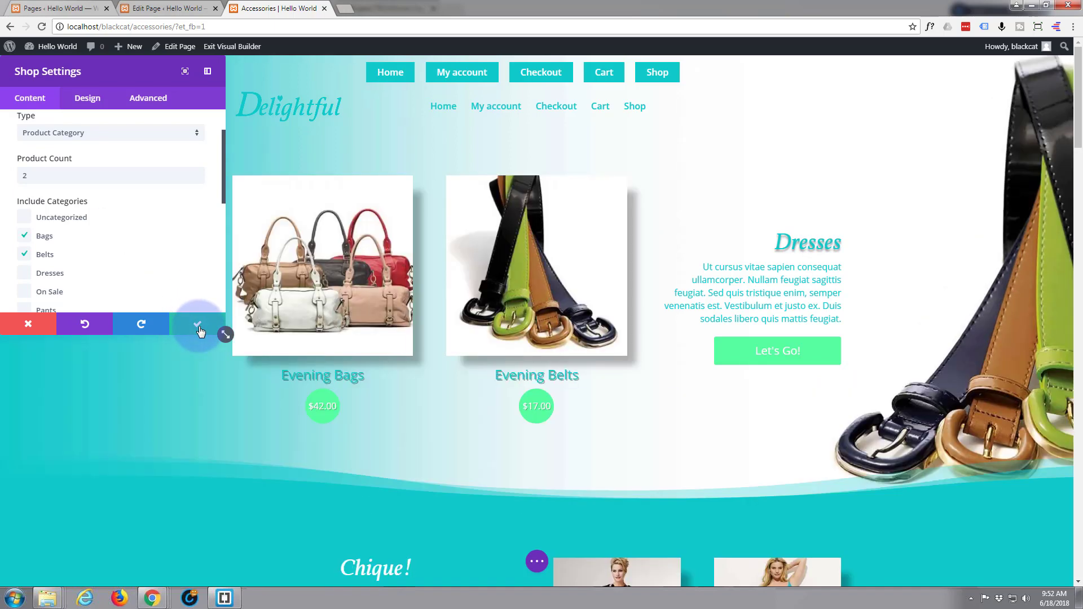
click(197, 328)
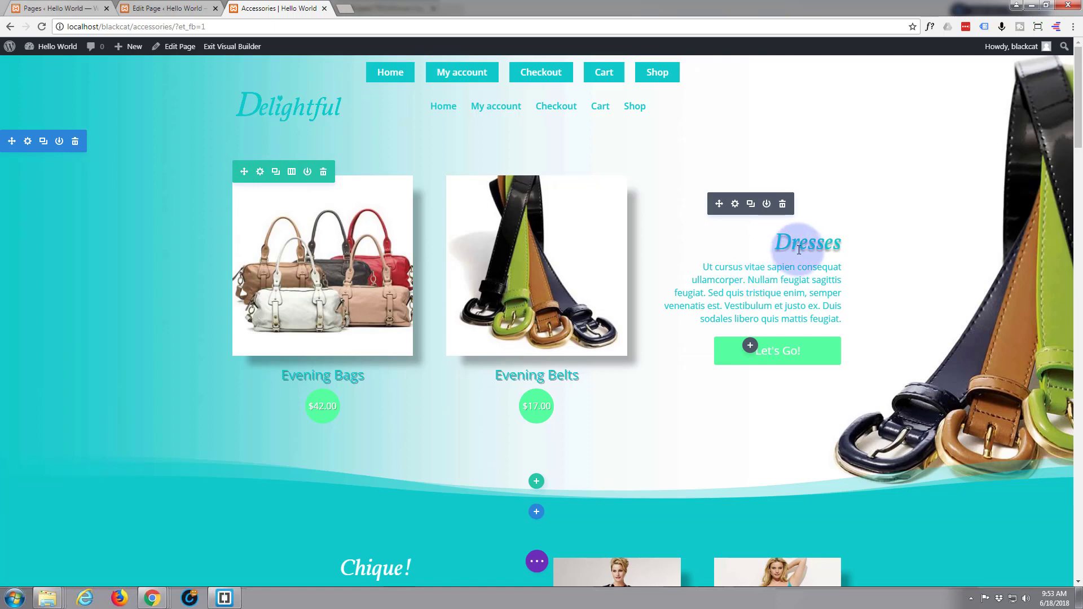
- Change the title of the first section's call to action from Dresses to "Accessories" and save the module
click(735, 205)
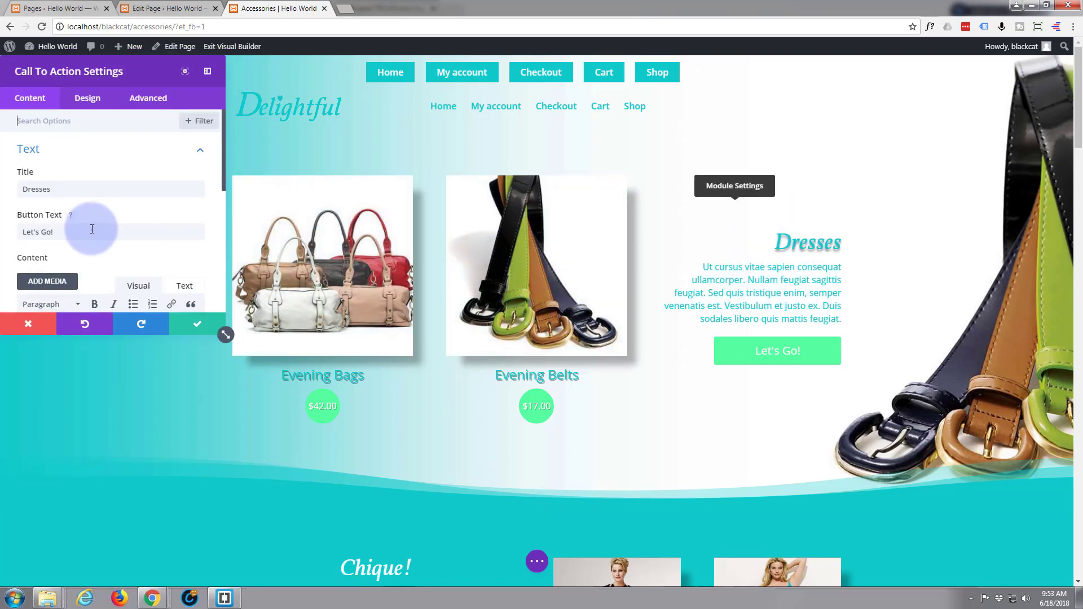
drag(60, 189, 3, 189)
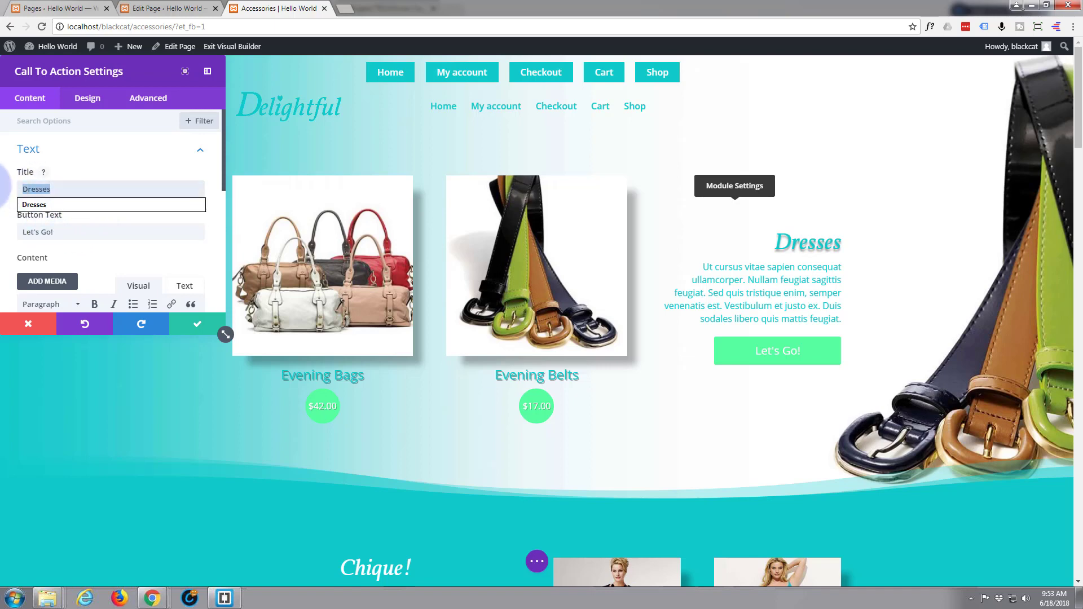
text(Ac)
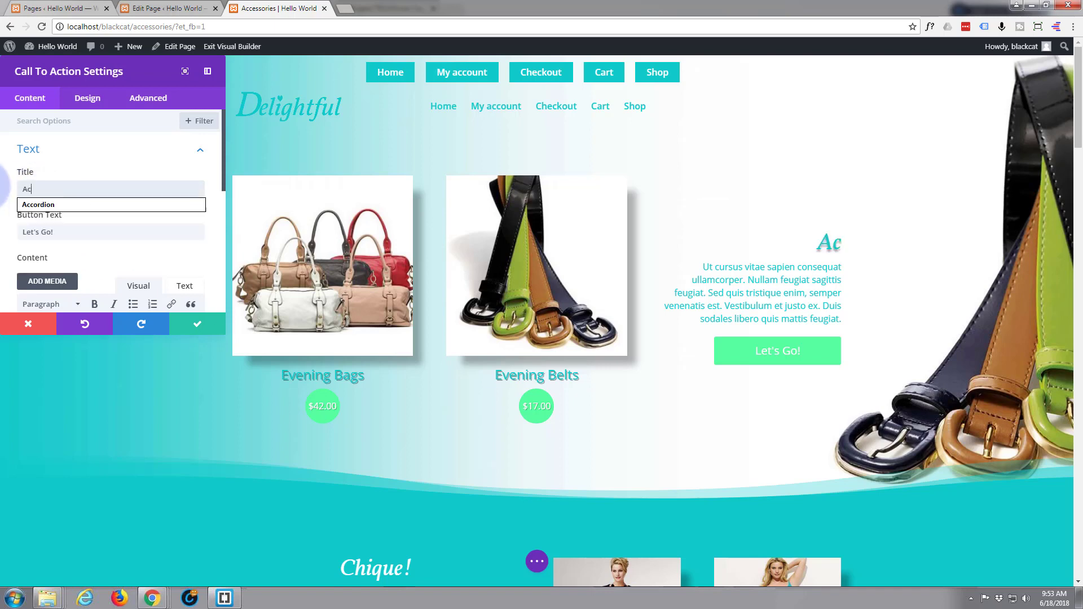
text(cessories)
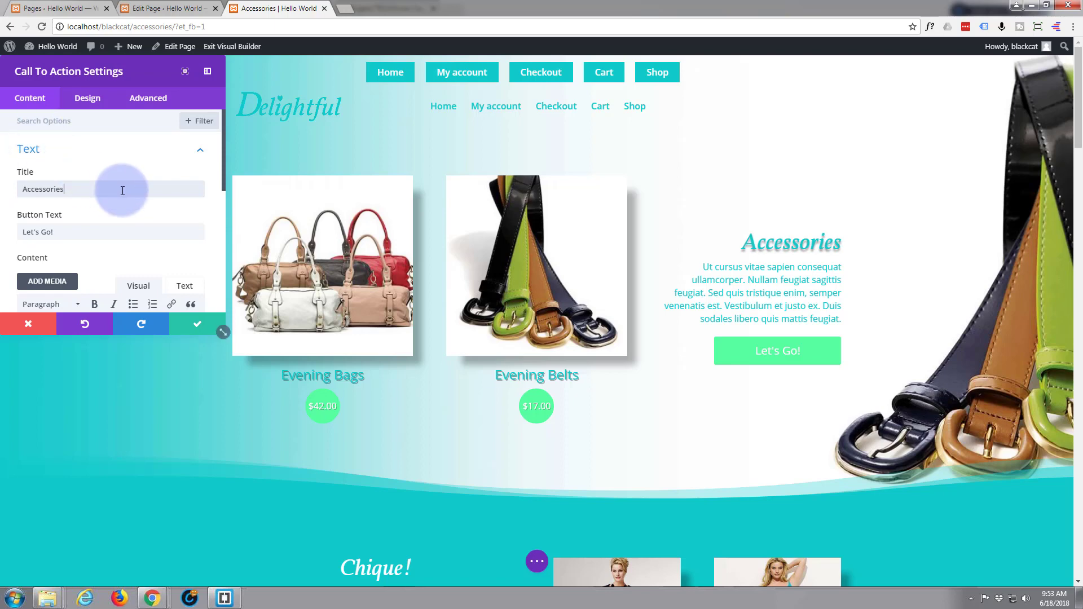
scroll(107, 186, down, 3)
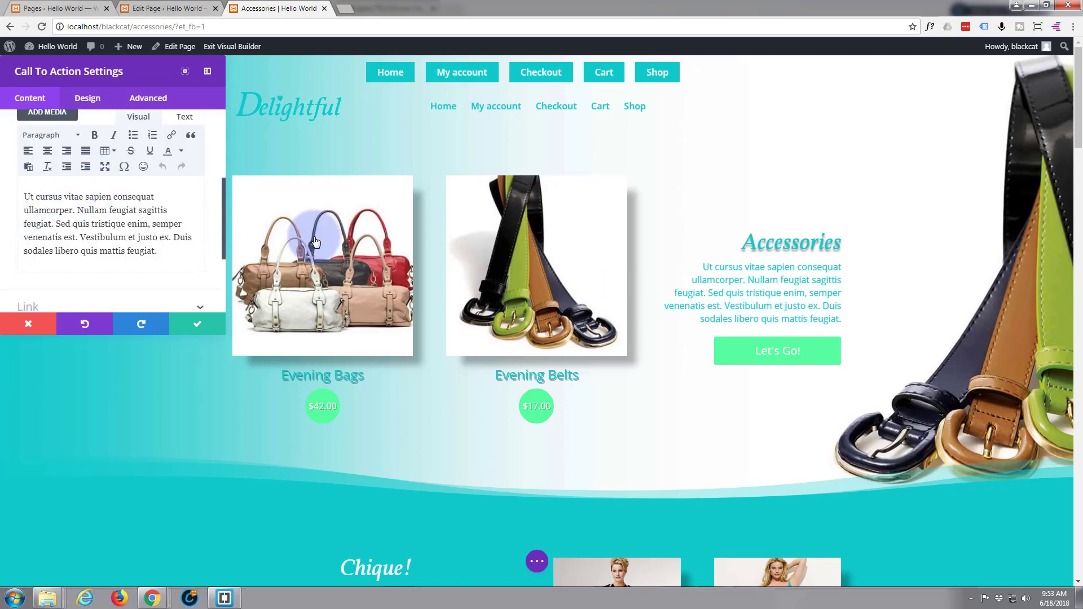
click(194, 327)
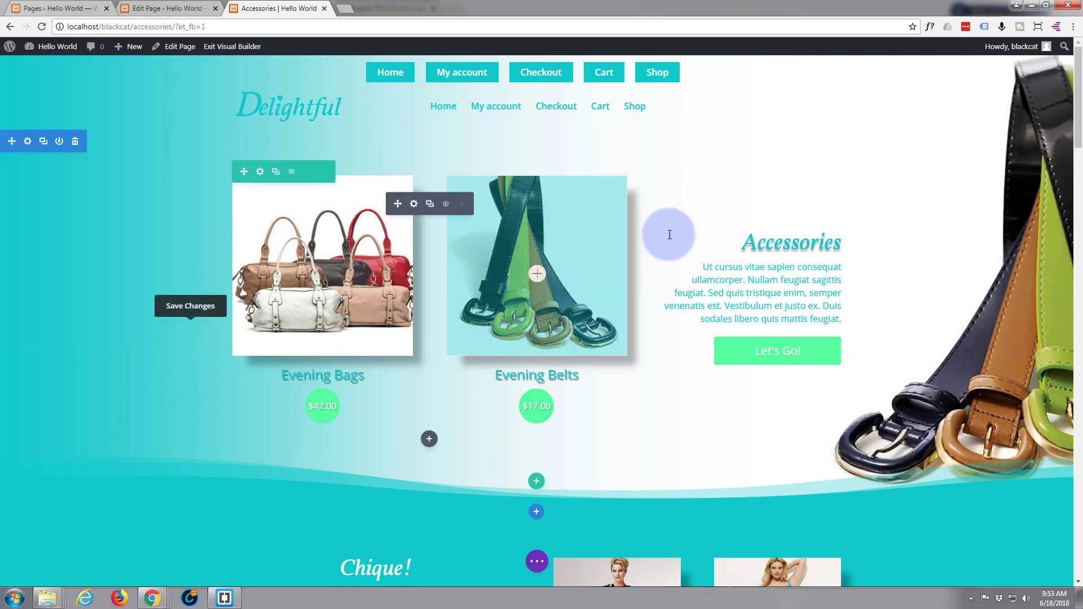
- Change the "Chique!" heading in the second section's text module to "Elegant!" and save the module
scroll(667, 233, down, 2)
scroll(668, 233, down, 6)
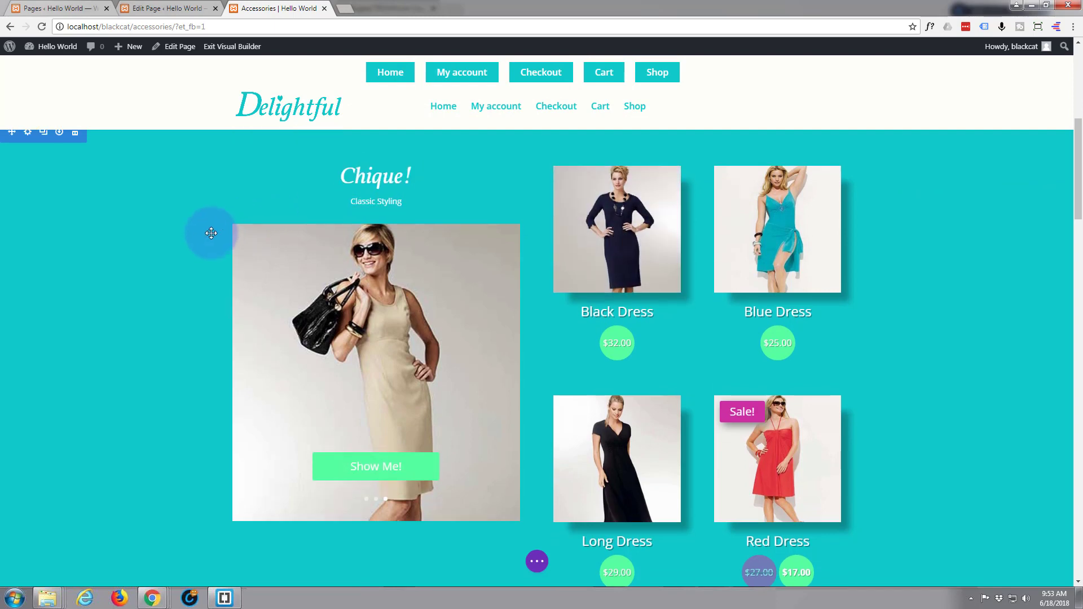
scroll(211, 232, up, 1)
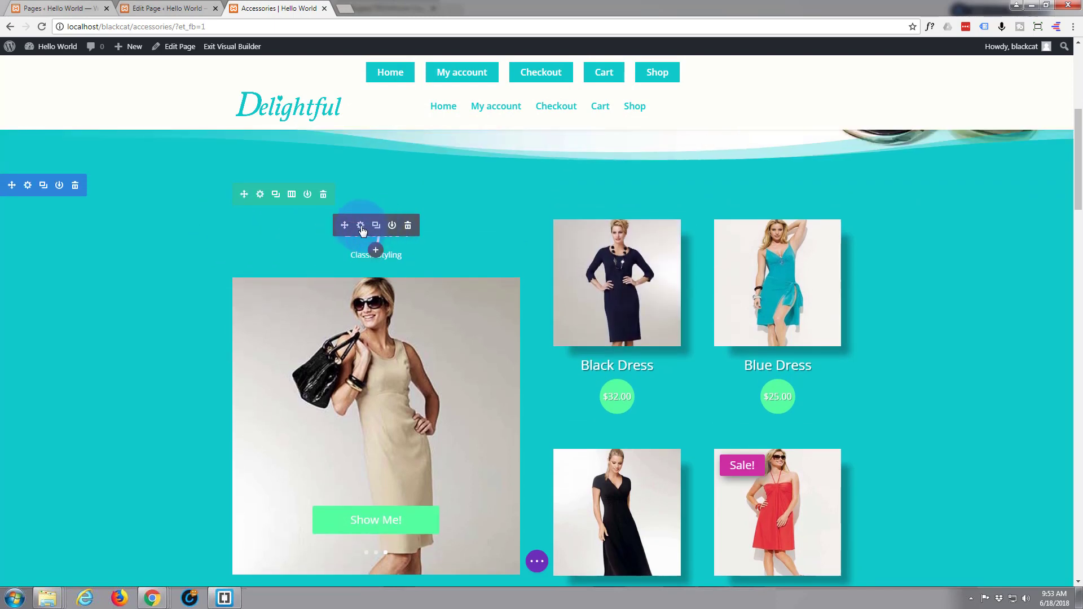
click(361, 225)
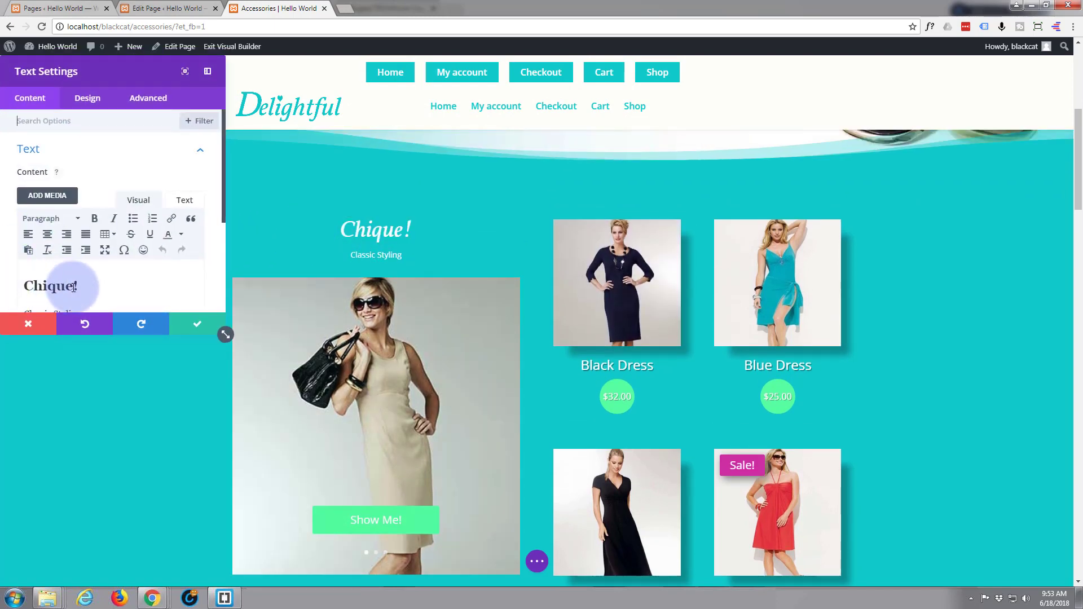
drag(43, 286, 1, 283)
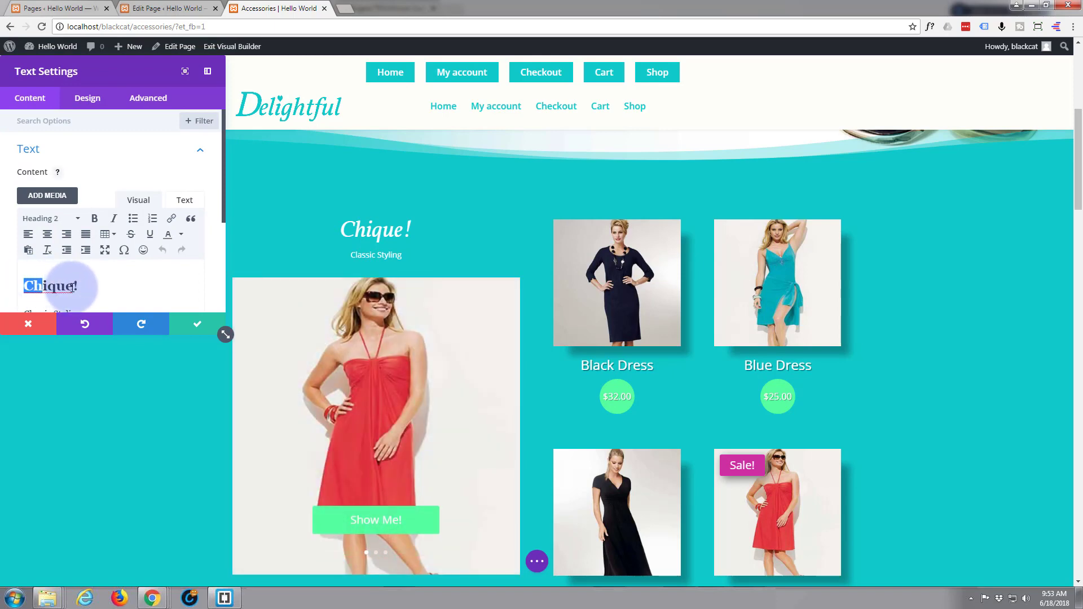
drag(73, 287, 18, 285)
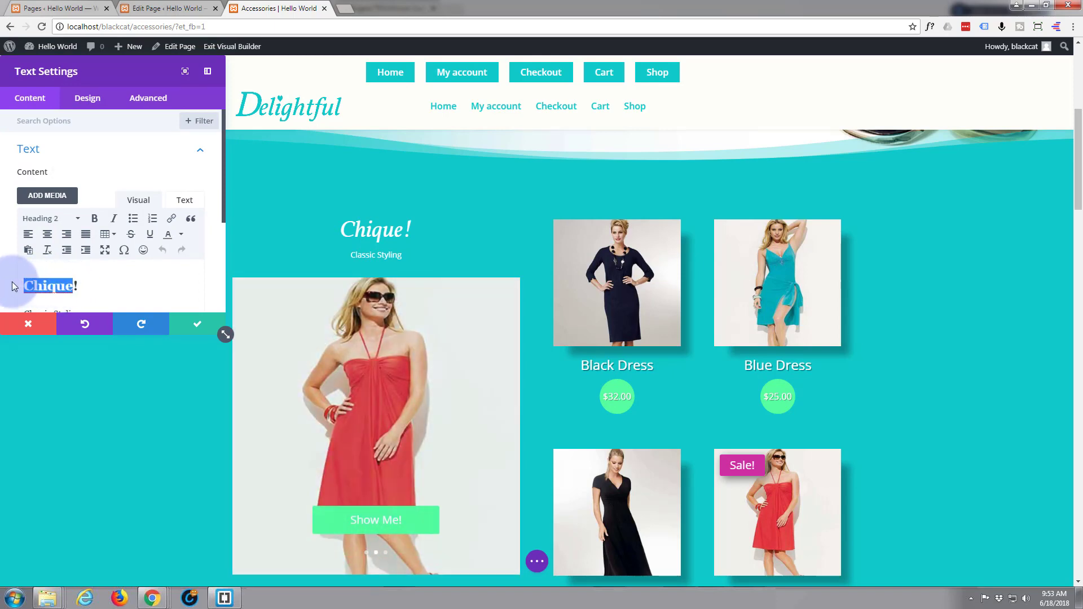
text(Elega)
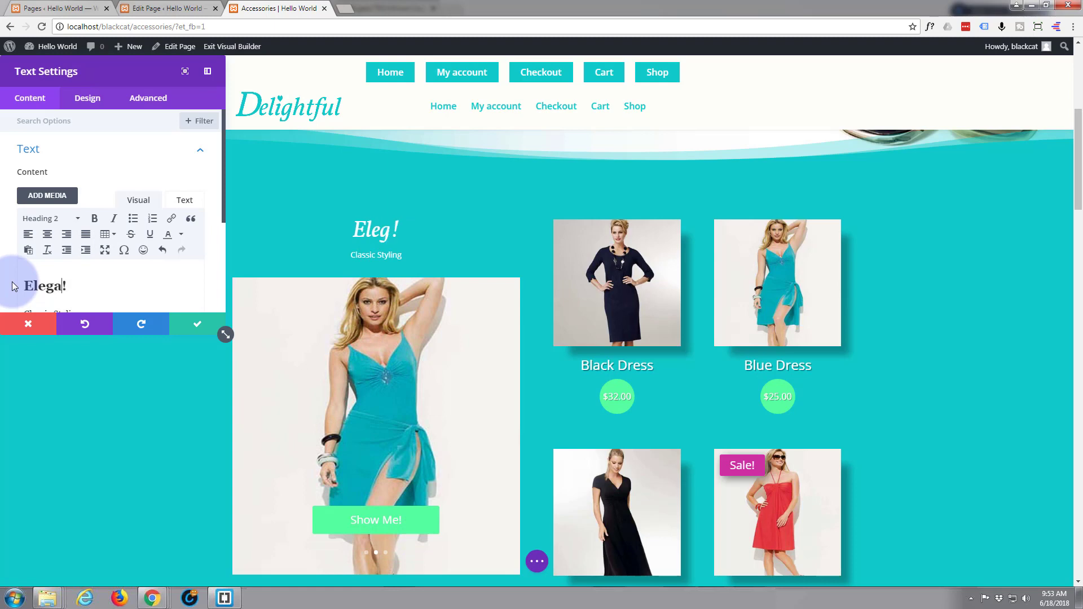
text(nt)
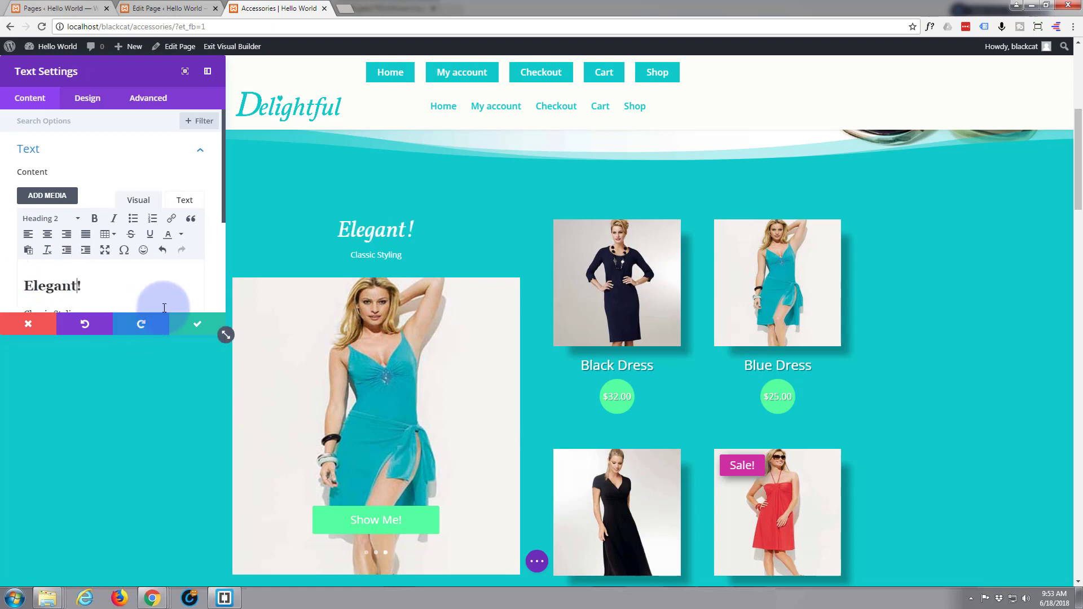
click(196, 324)
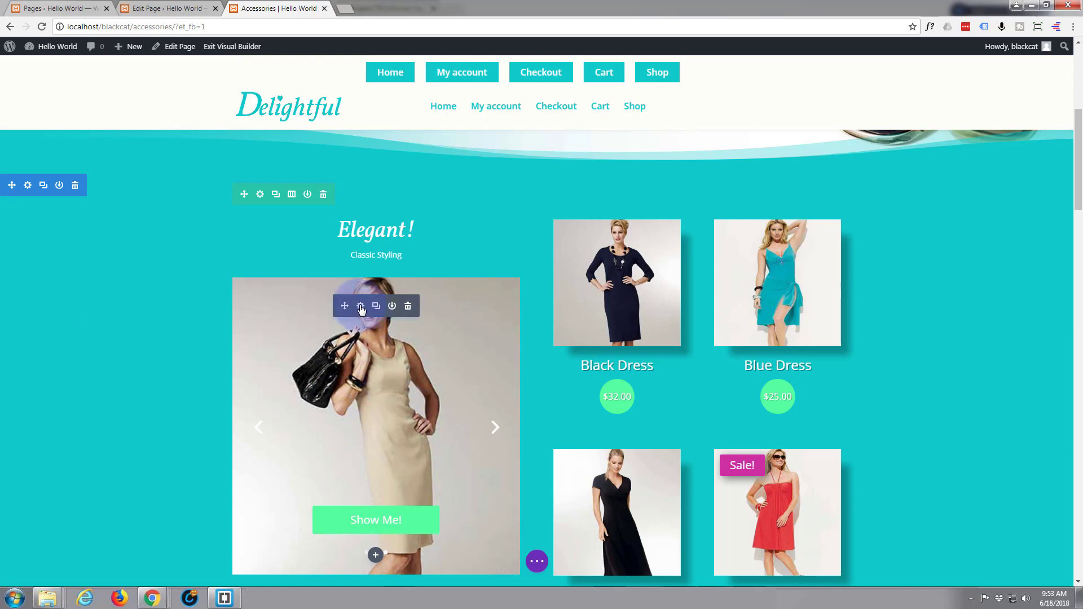
- Replace the first slide's background image in the slider below the Elegant heading with bag3.jpg and save the slide
click(361, 307)
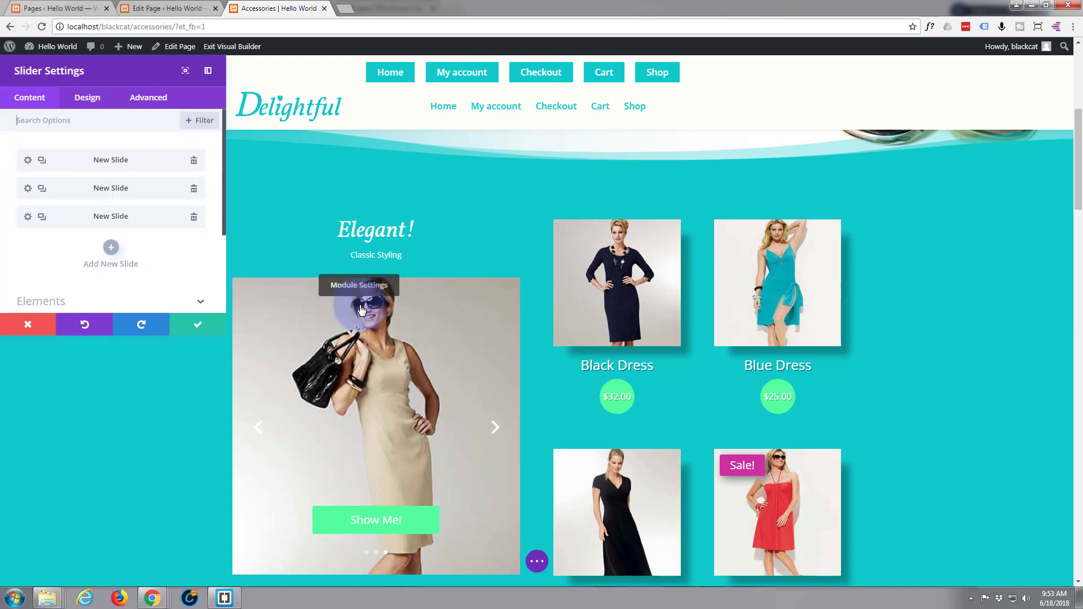
click(29, 162)
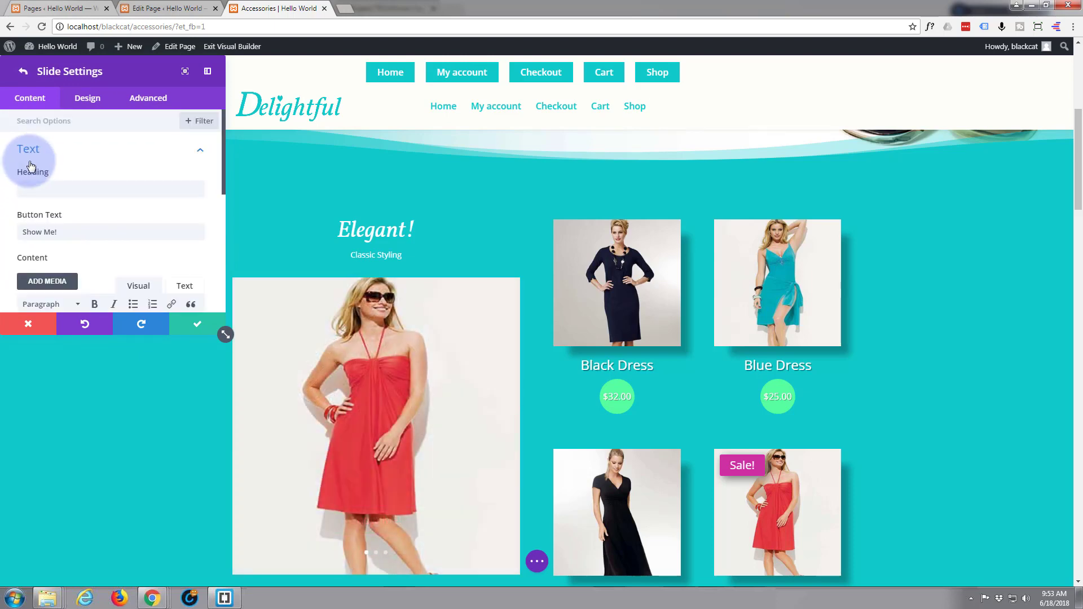
scroll(77, 206, down, 2)
scroll(77, 208, down, 3)
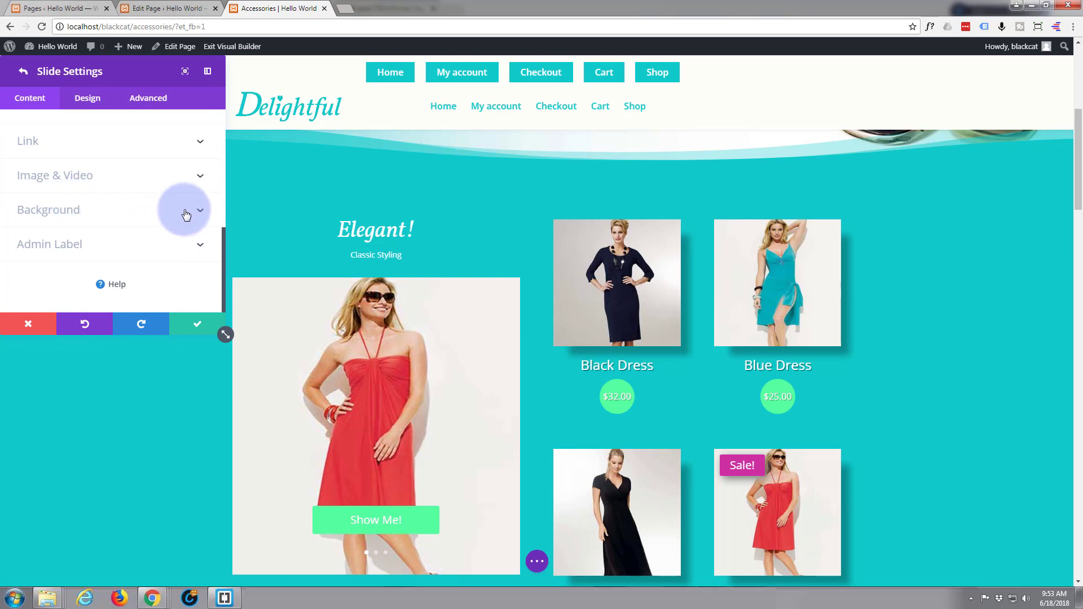
click(199, 214)
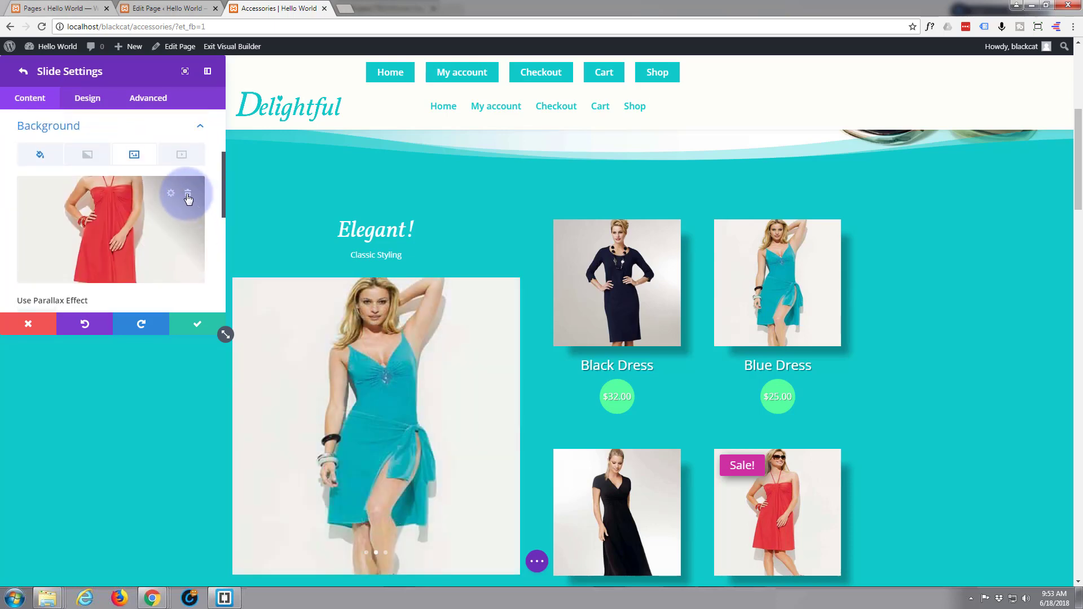
click(188, 194)
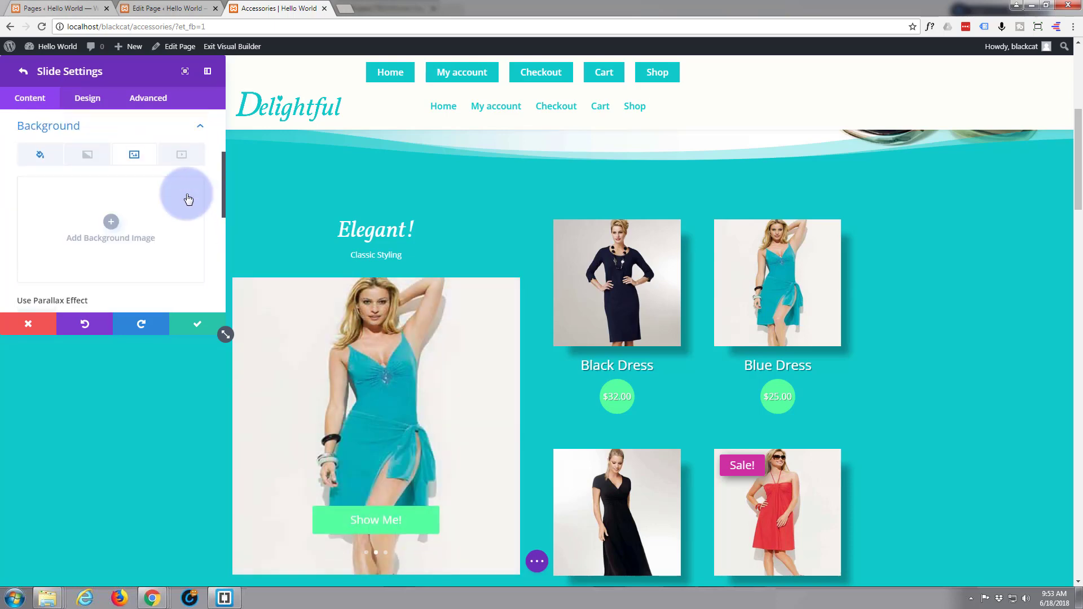
click(112, 221)
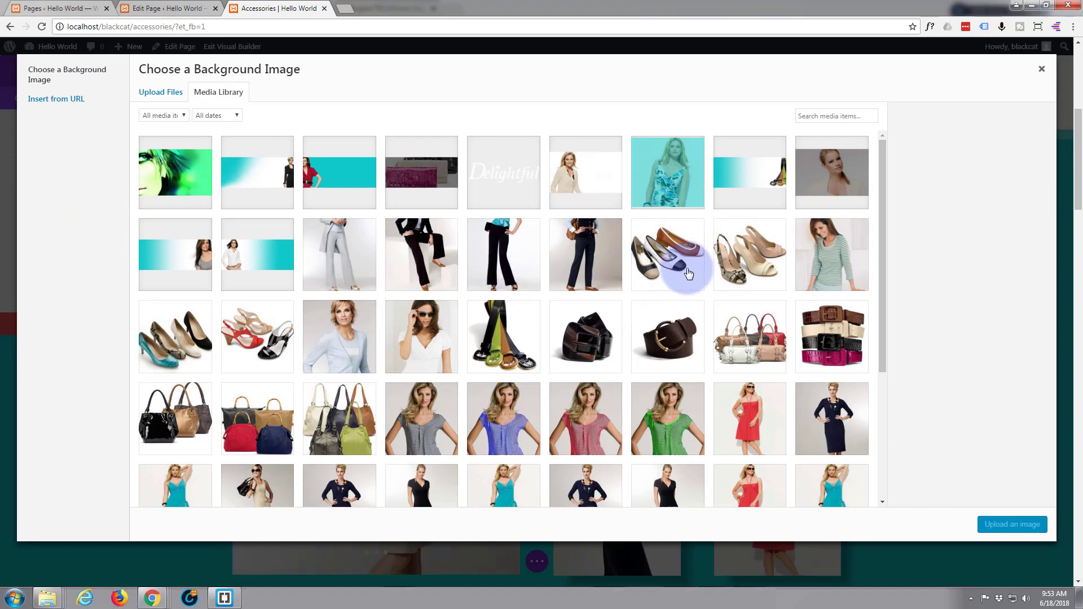
click(751, 349)
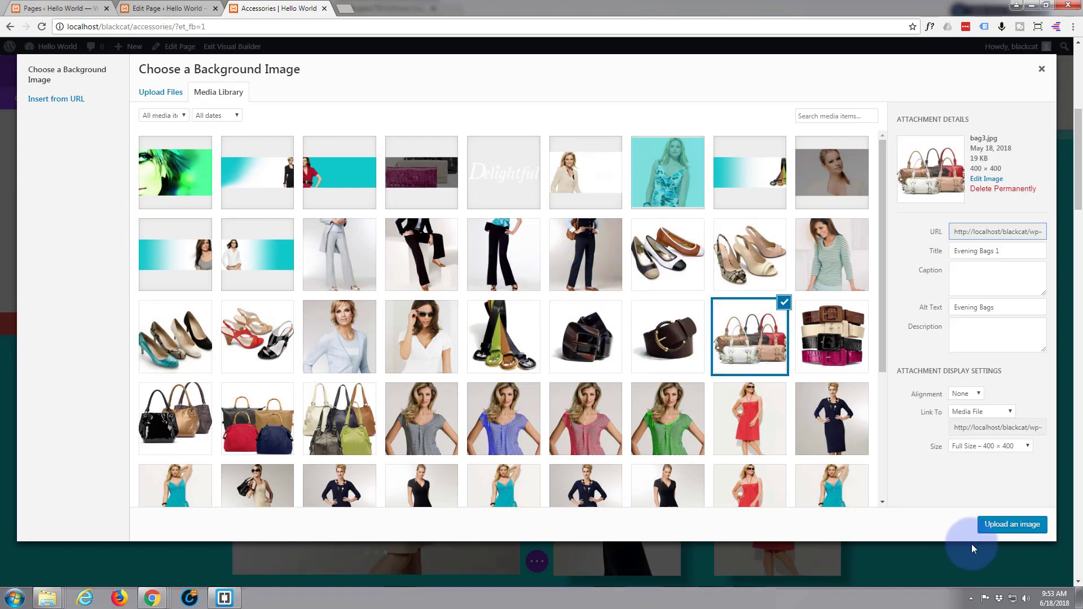
click(1003, 527)
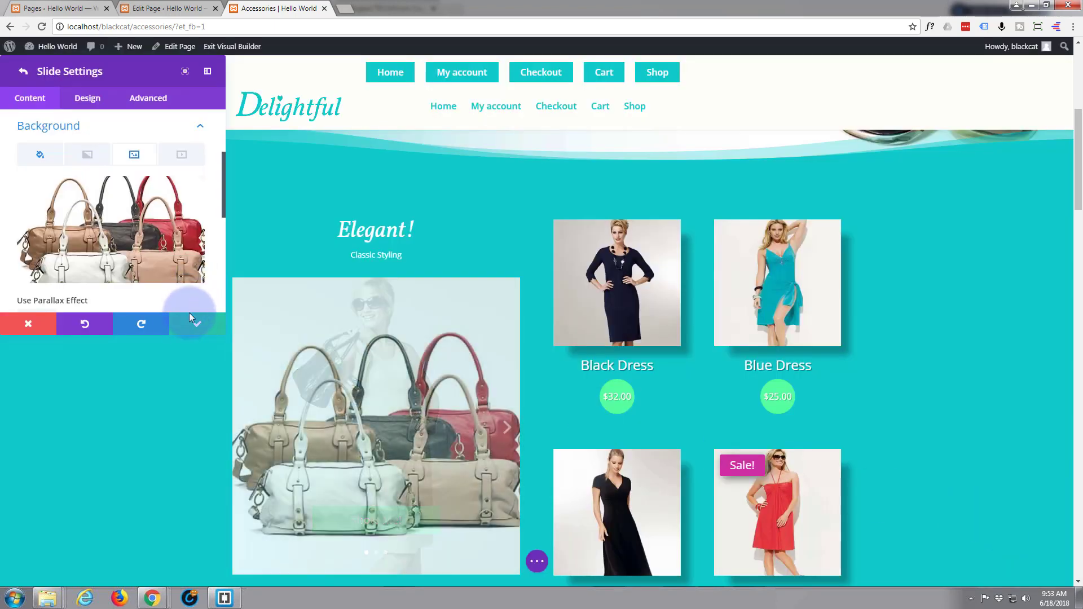
click(197, 327)
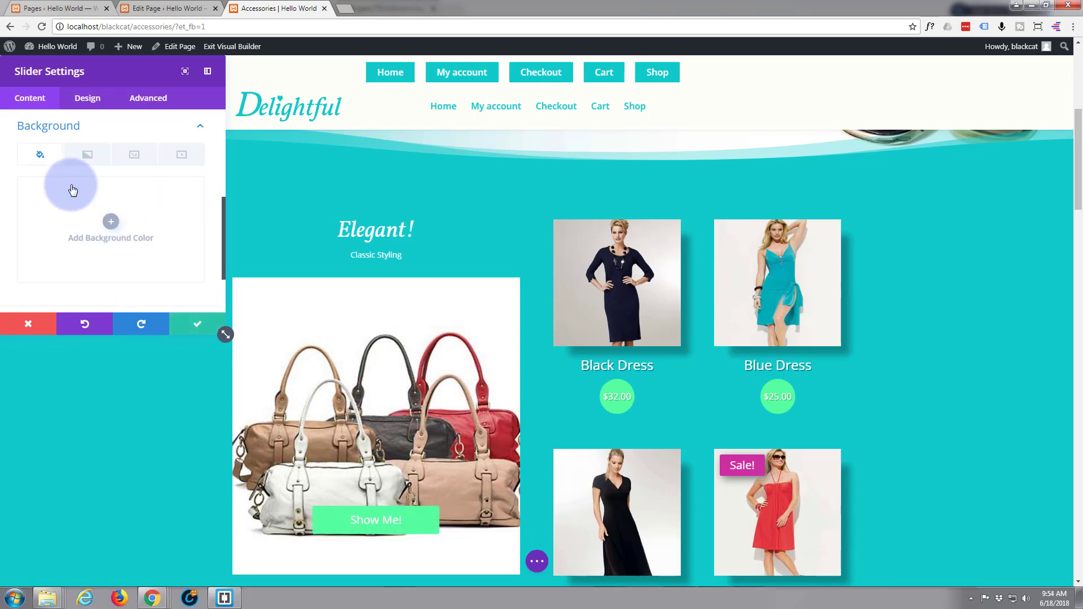
- Replace the second slide's background image with the picture of four stacked belts from the media library and save the slide
scroll(51, 242, up, 3)
scroll(50, 241, up, 2)
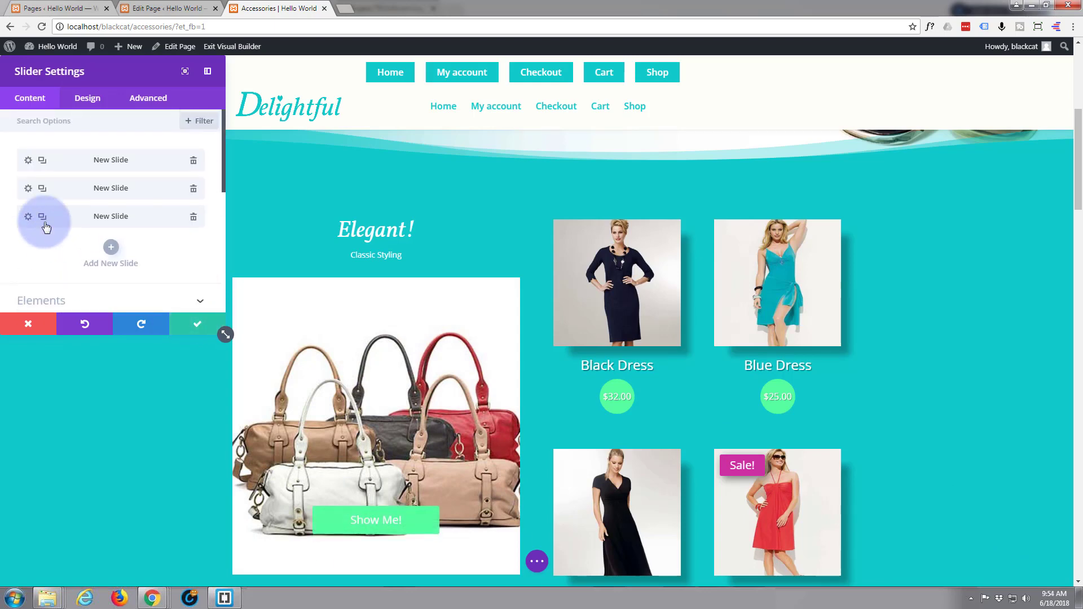
click(29, 186)
scroll(85, 209, down, 3)
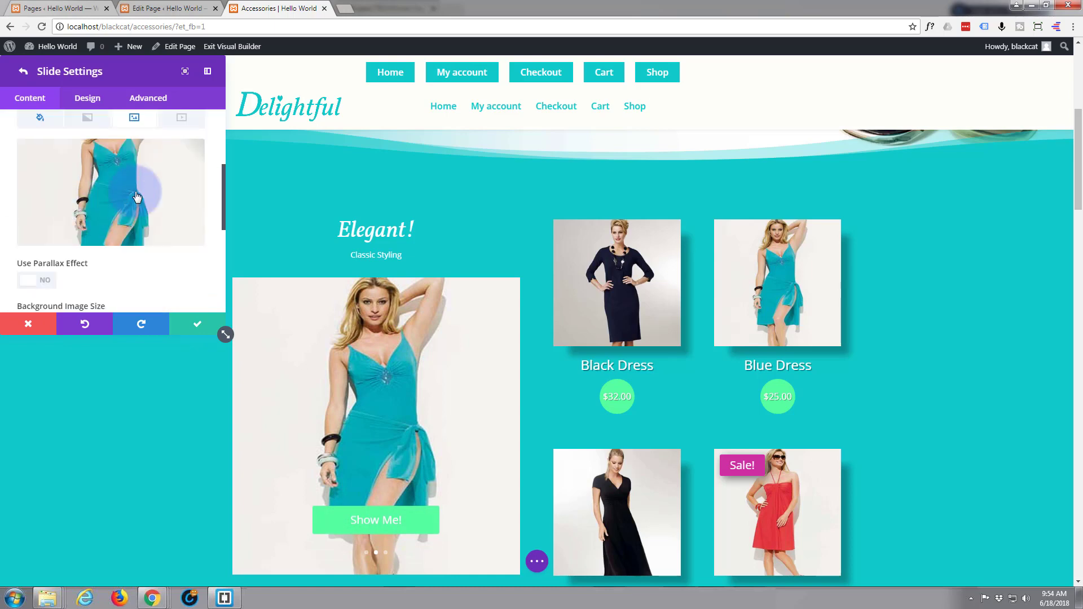
mouse_move(159, 176)
click(189, 159)
click(113, 187)
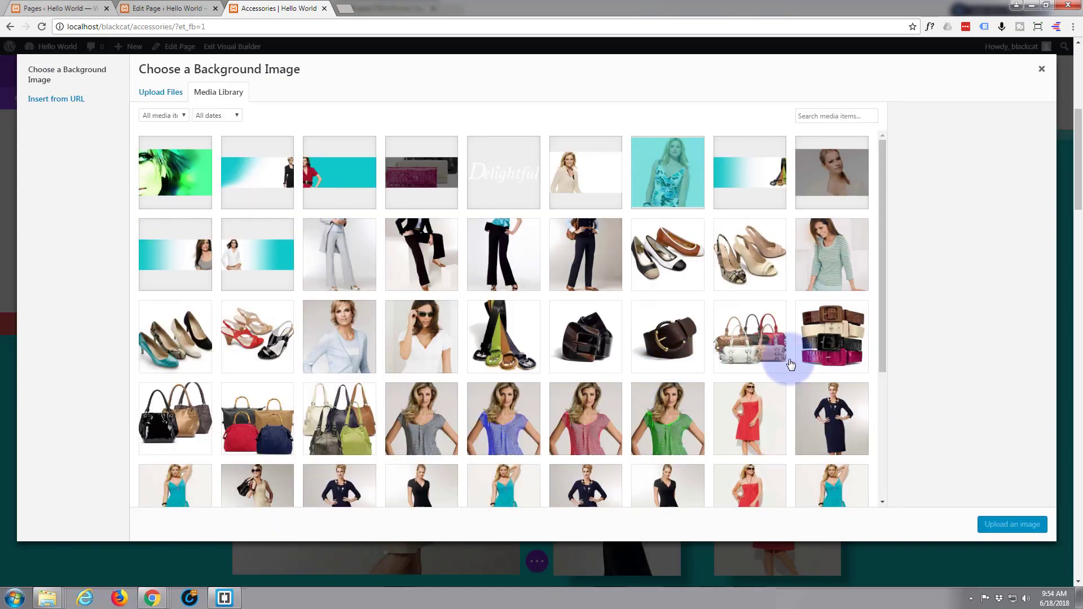
click(832, 337)
click(1012, 524)
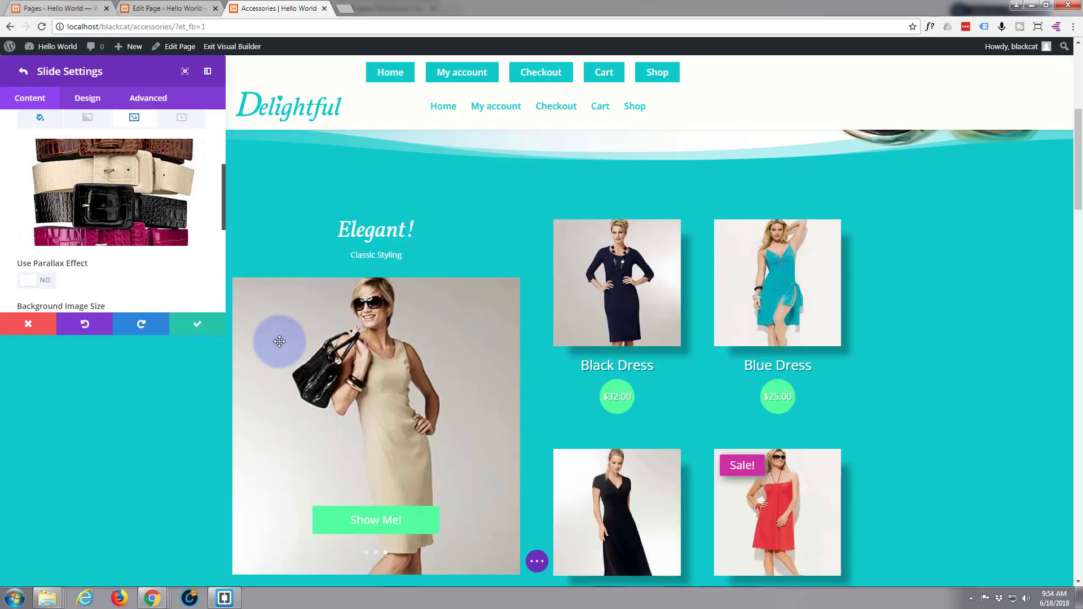
click(198, 327)
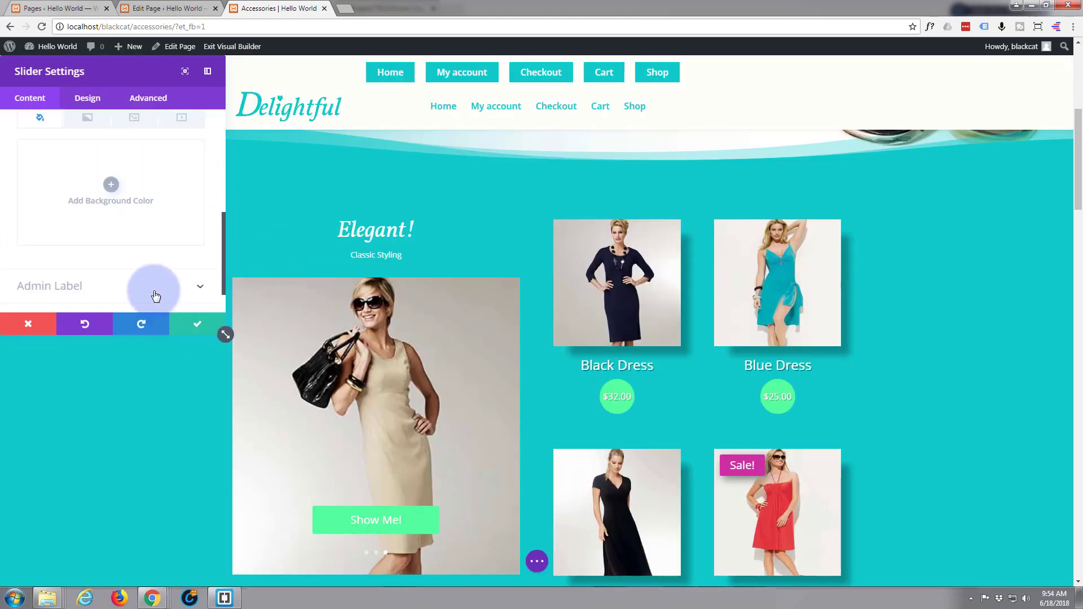
- Replace the third slide's background image with bag2.jpg from the media library
scroll(138, 263, up, 5)
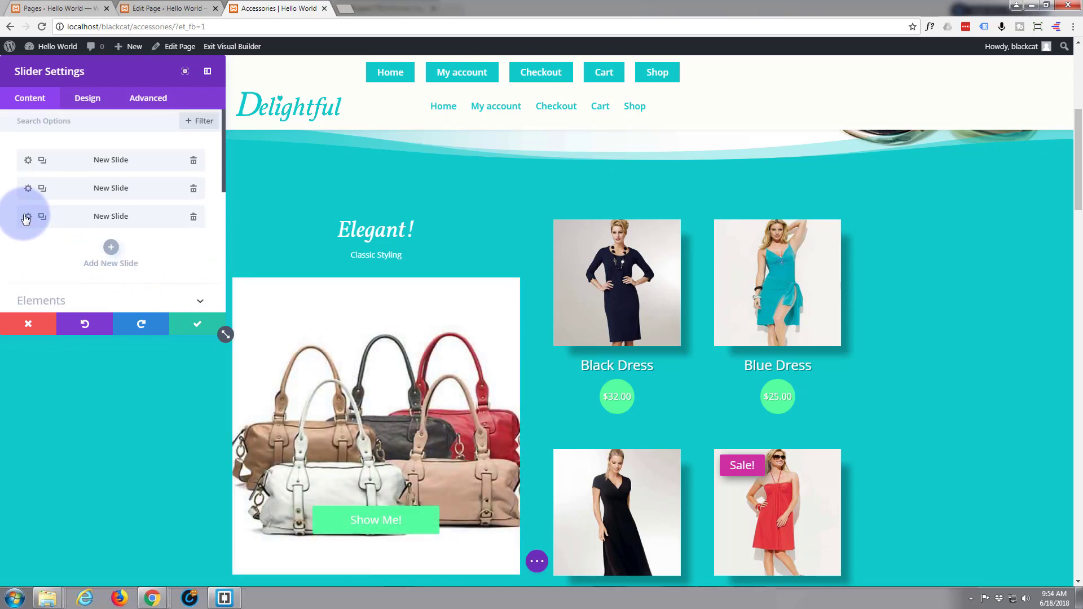
click(28, 217)
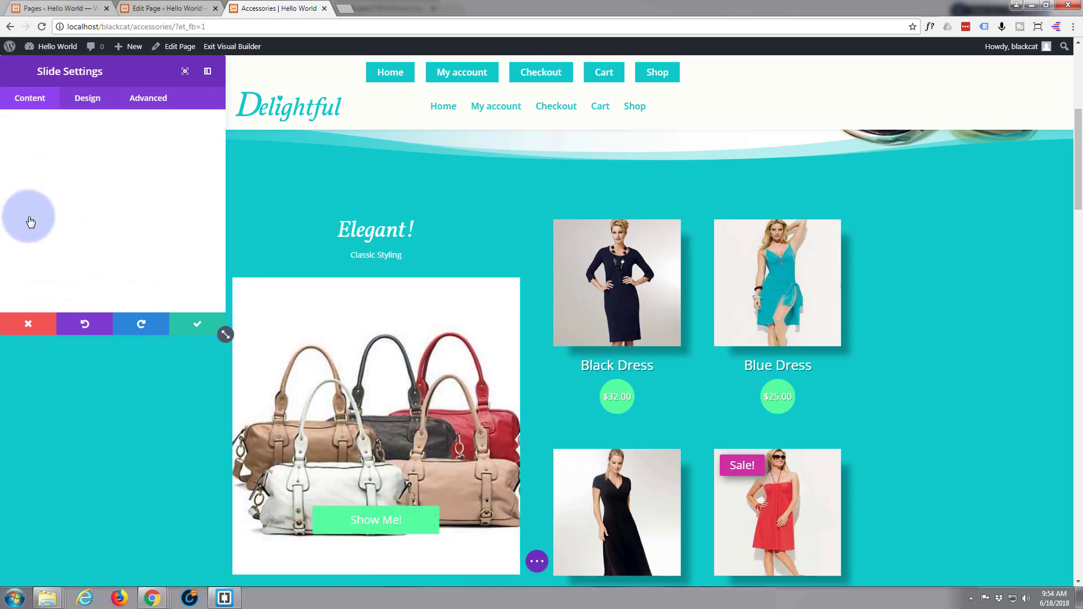
scroll(136, 175, down, 3)
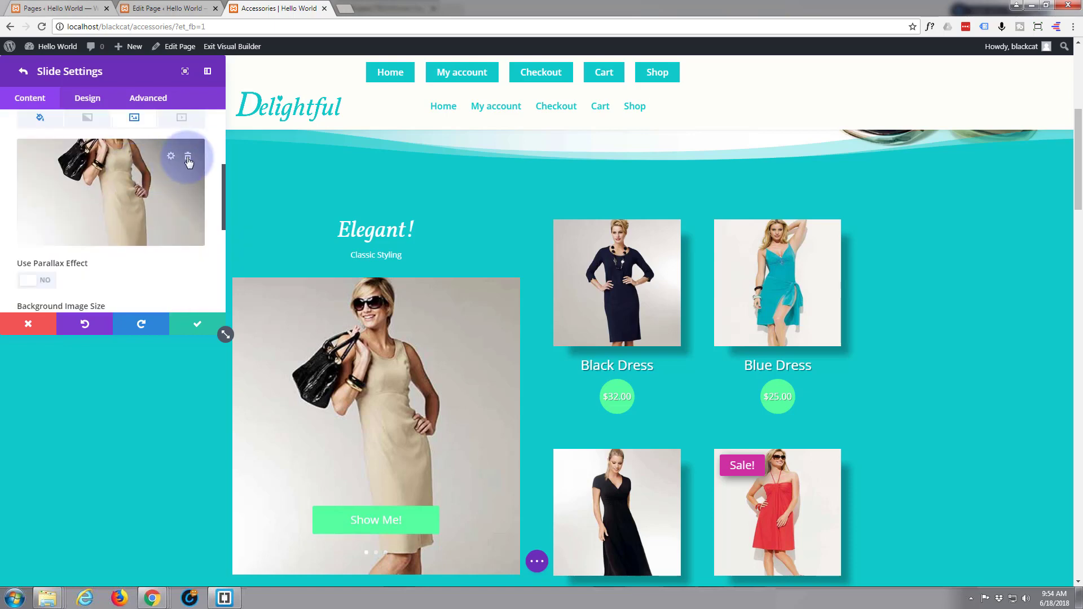
click(189, 162)
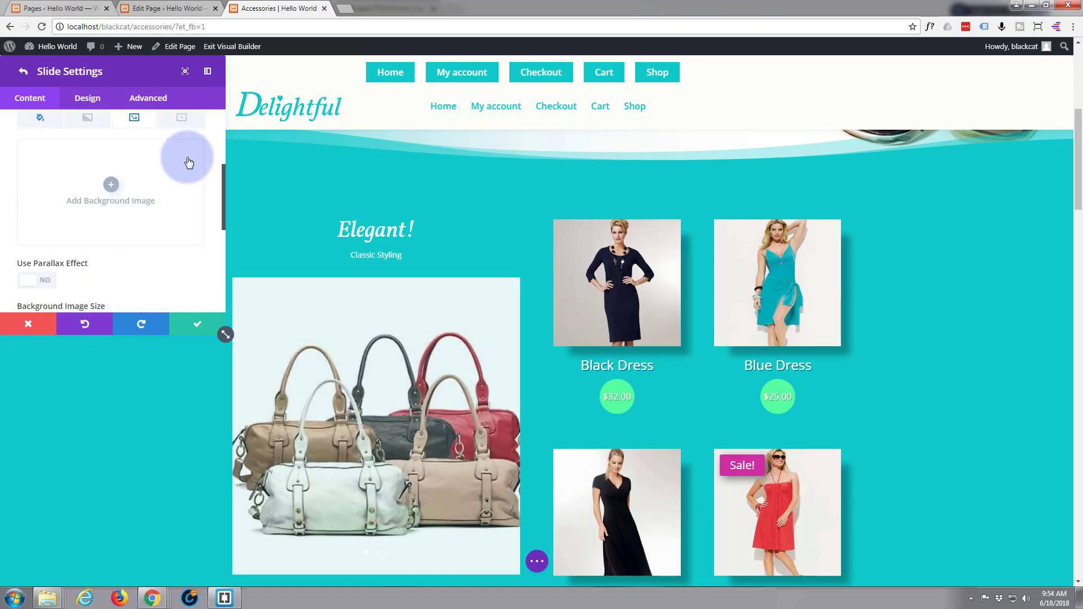
click(112, 185)
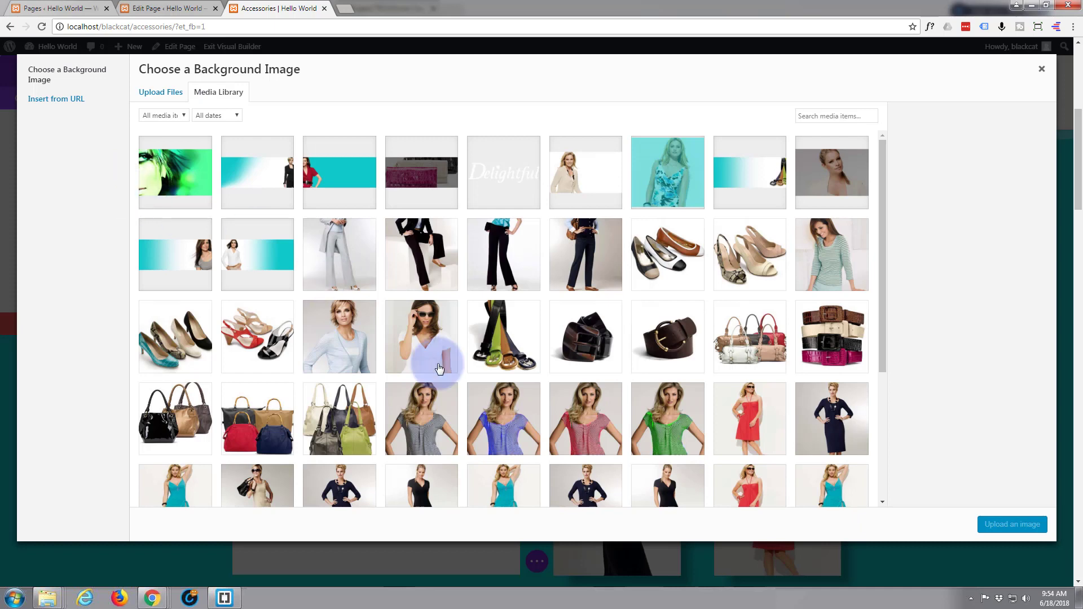
click(274, 427)
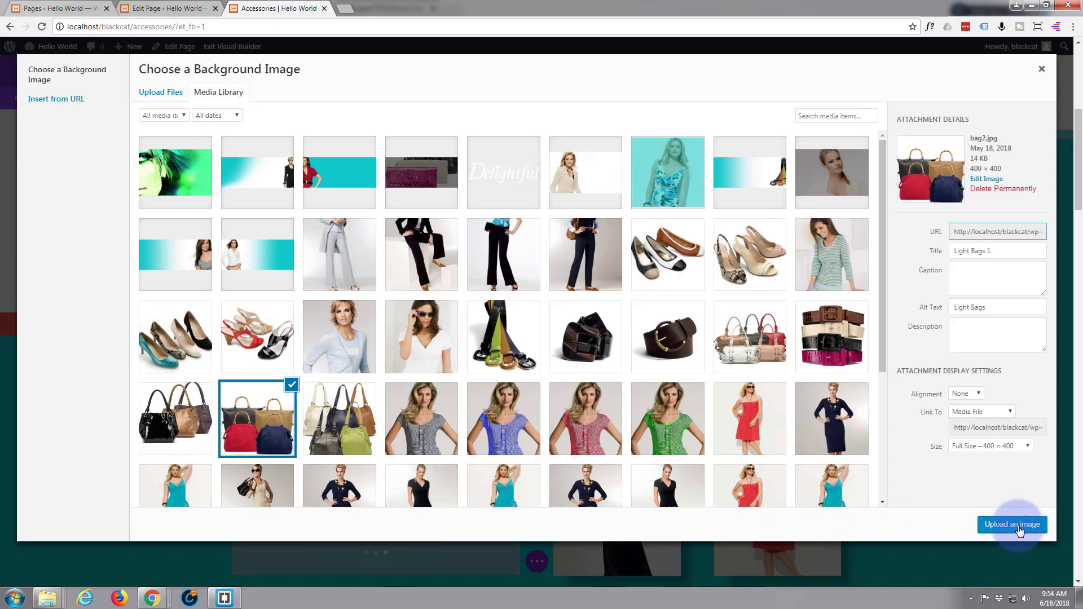
click(1010, 525)
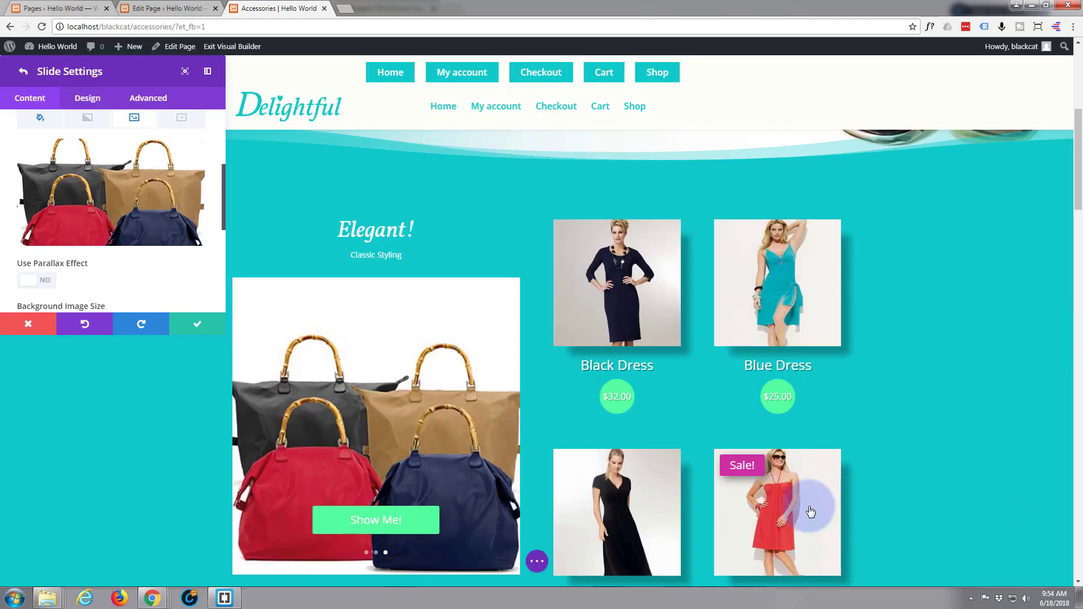
- Save the third slide and the slider module under the Elegant heading
click(198, 332)
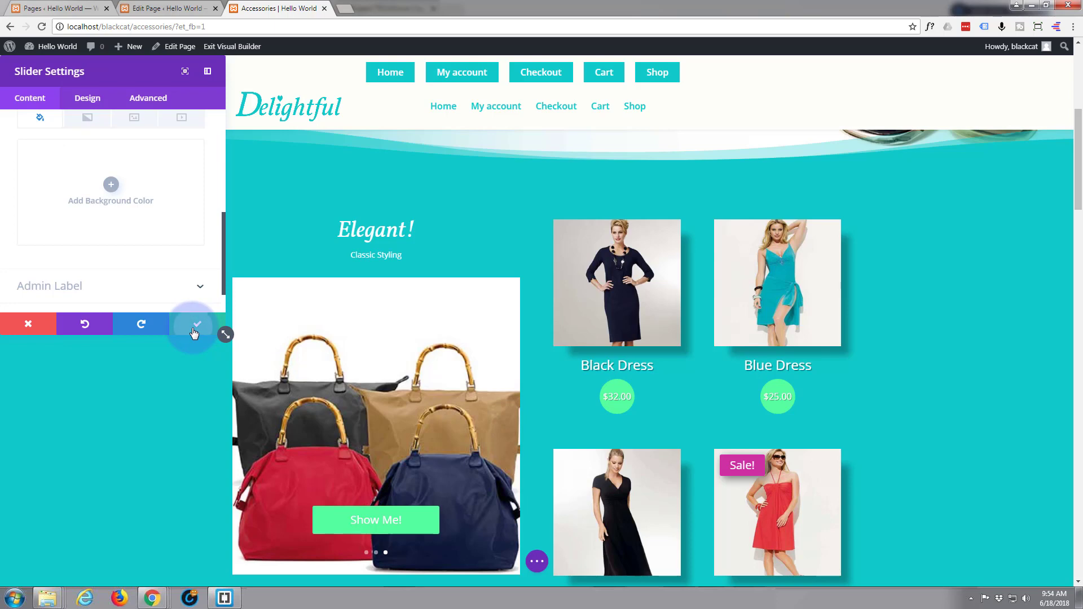
click(194, 333)
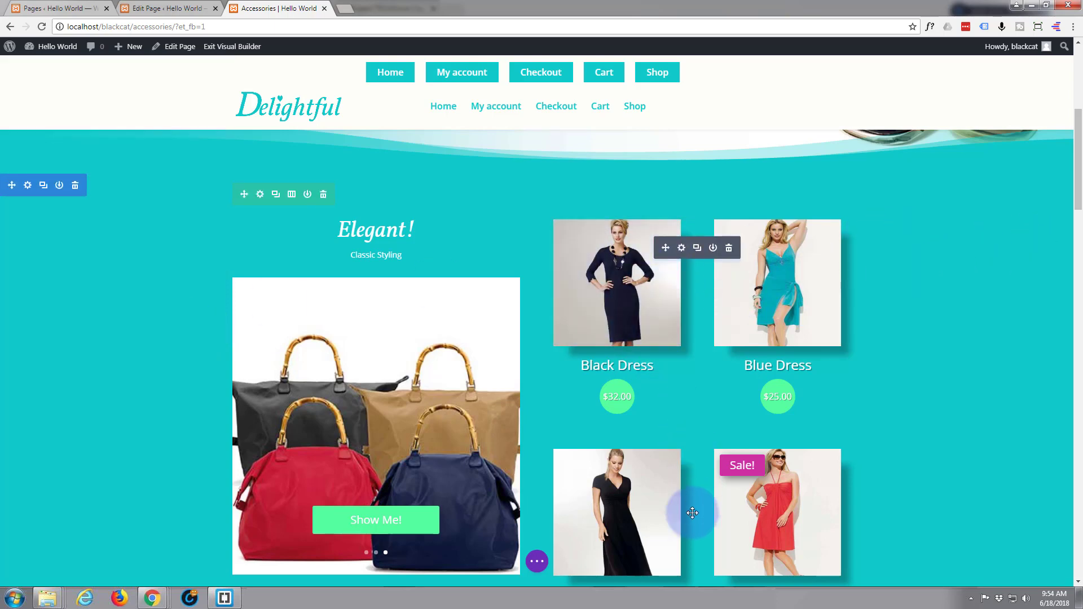
- Switch the shop module beside the slider from the Dresses category to Bags and Belts, and save the module
click(682, 249)
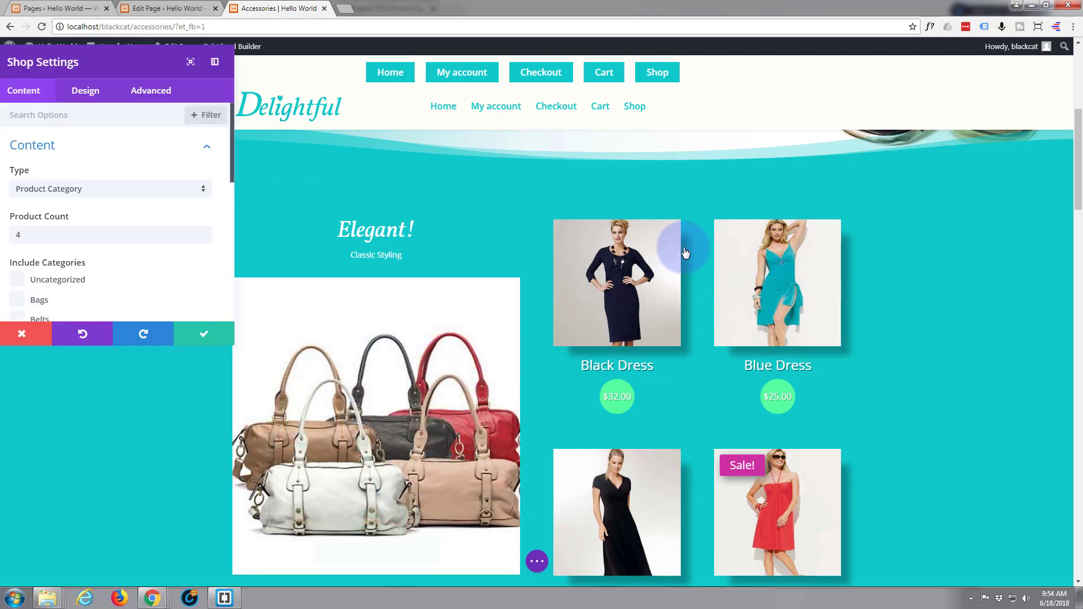
scroll(81, 251, down, 1)
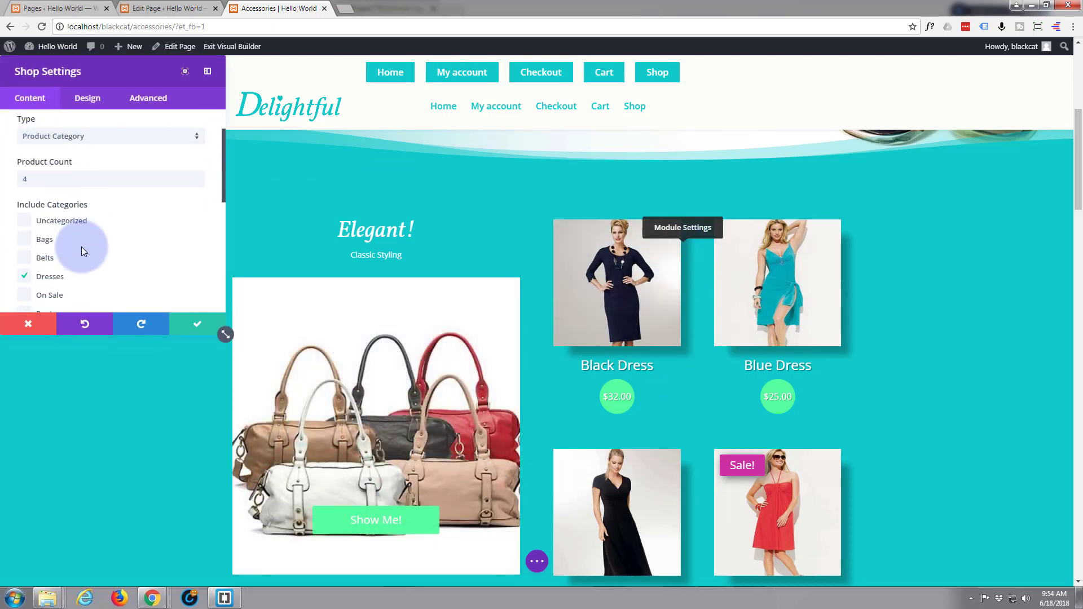
click(25, 274)
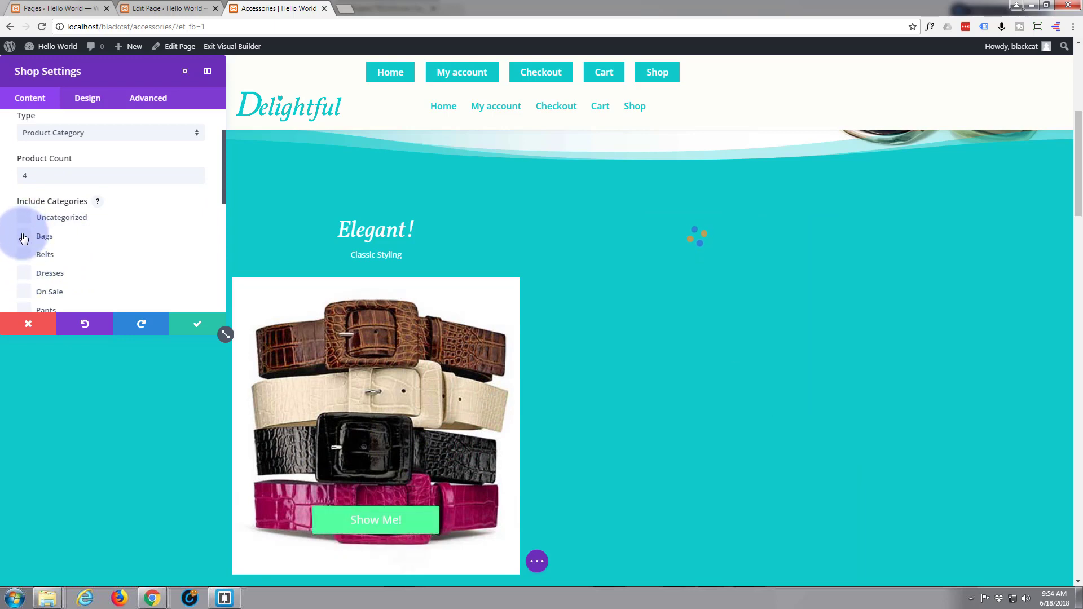
click(24, 255)
scroll(126, 234, down, 2)
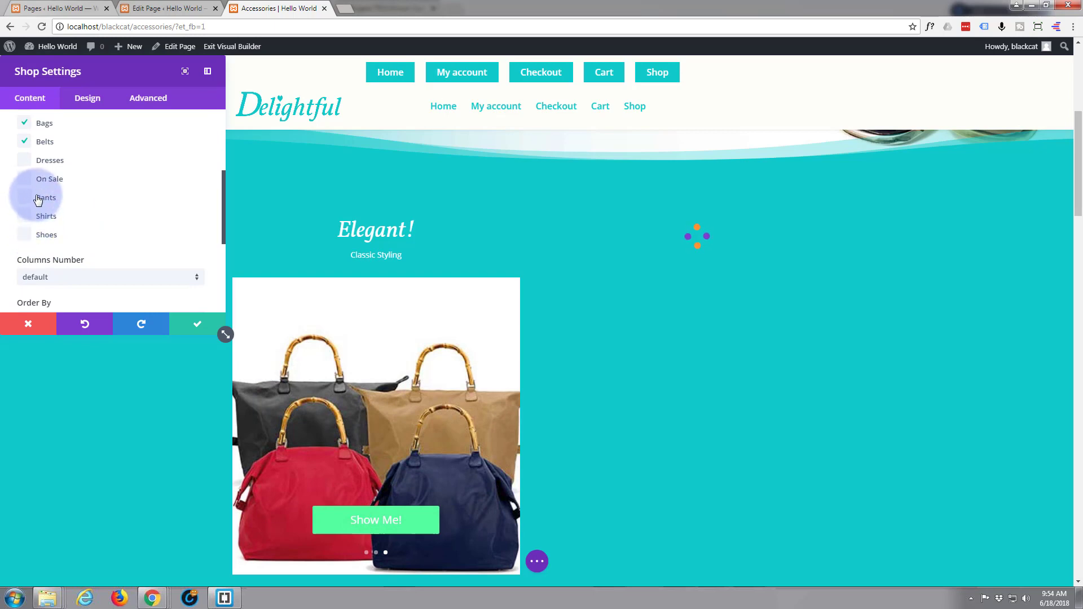
scroll(82, 225, up, 3)
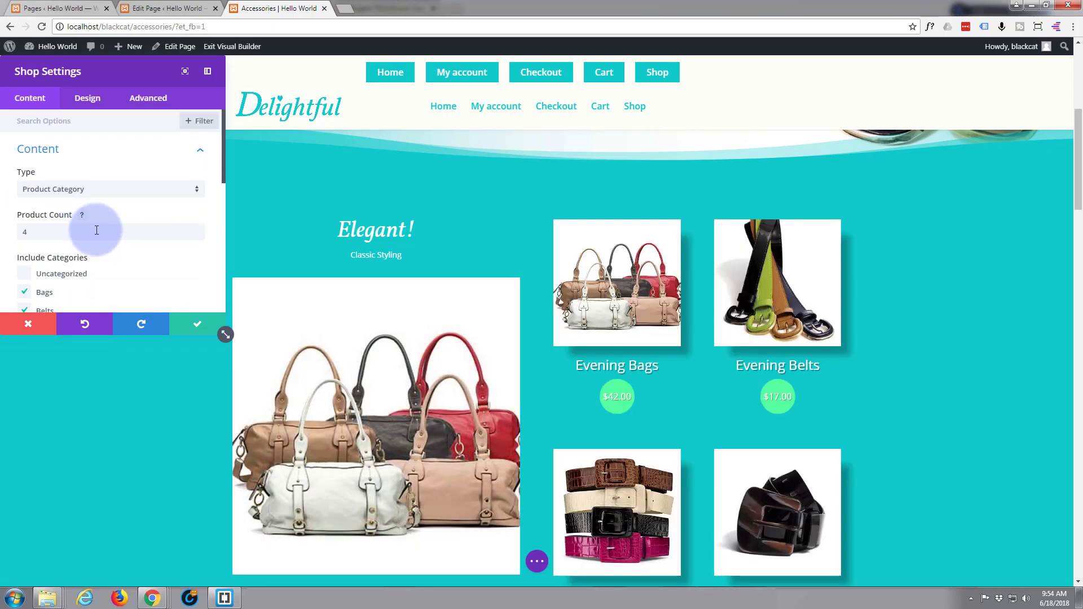
click(197, 325)
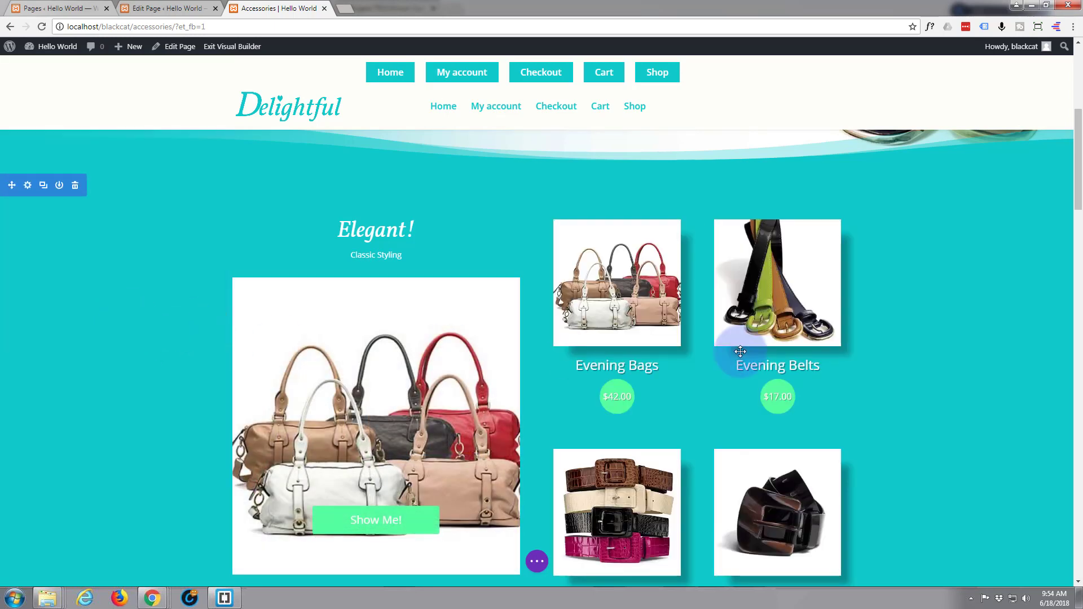
- Change the "Accessories" heading in the third section's text module to "Fashion" and save the module
scroll(70, 310, down, 5)
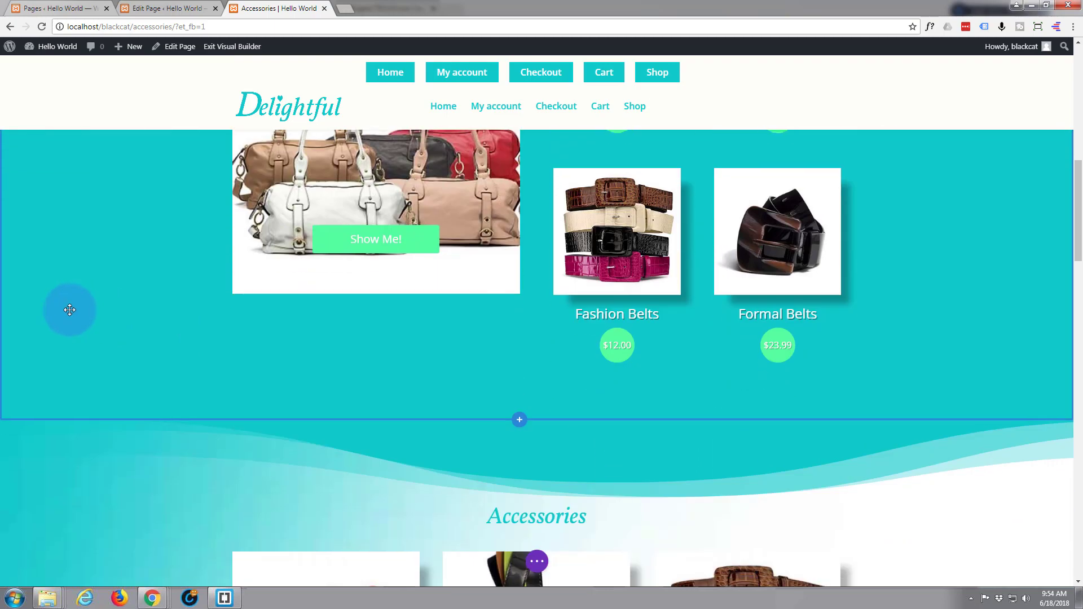
scroll(69, 310, down, 5)
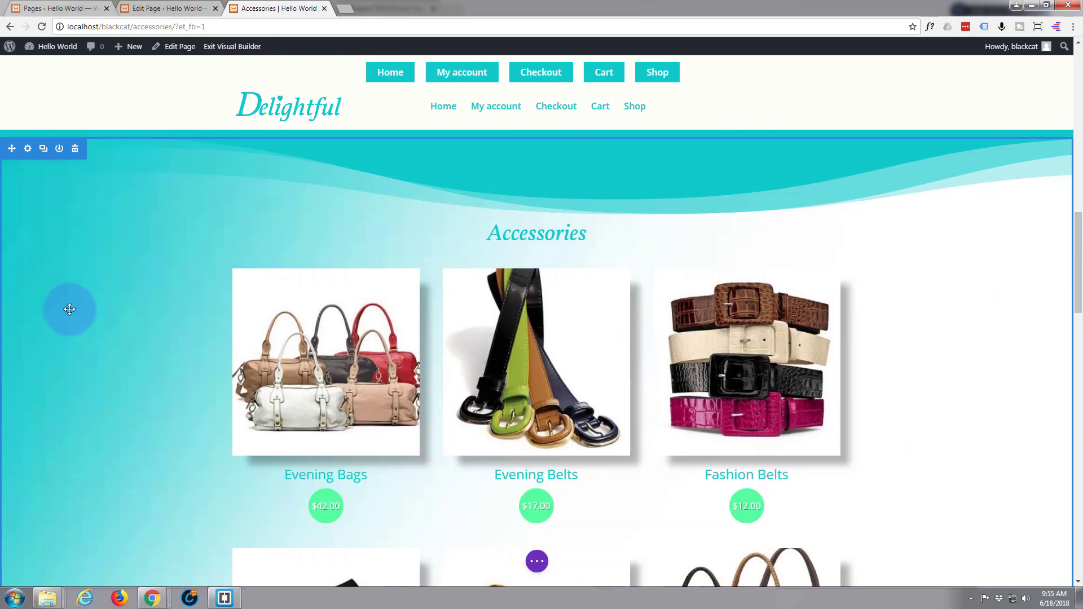
scroll(69, 309, down, 10)
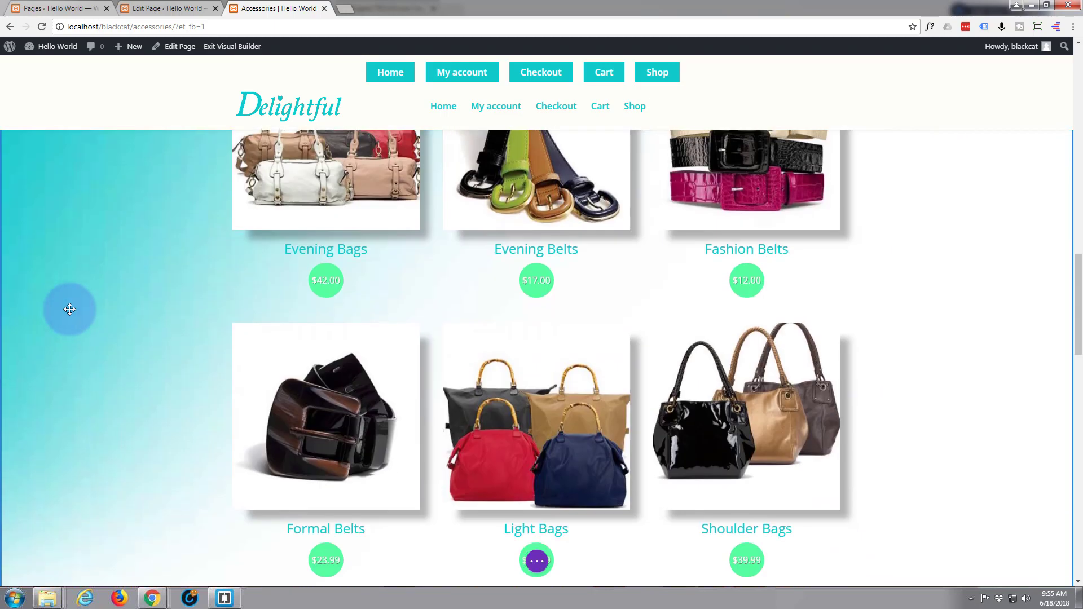
scroll(68, 310, down, 3)
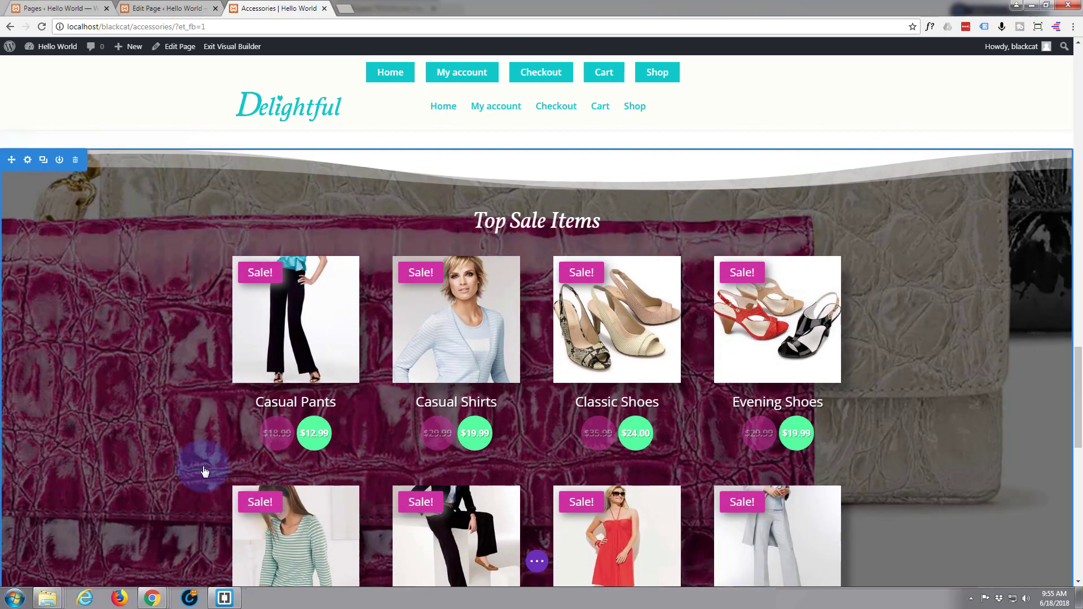
scroll(147, 446, down, 3)
scroll(203, 380, up, 8)
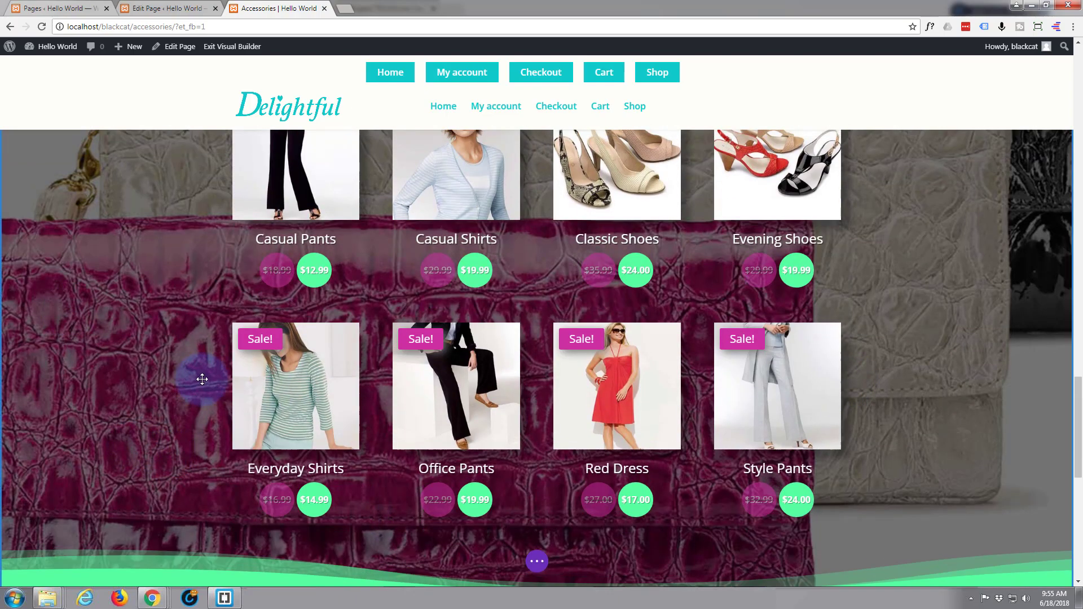
scroll(205, 378, up, 8)
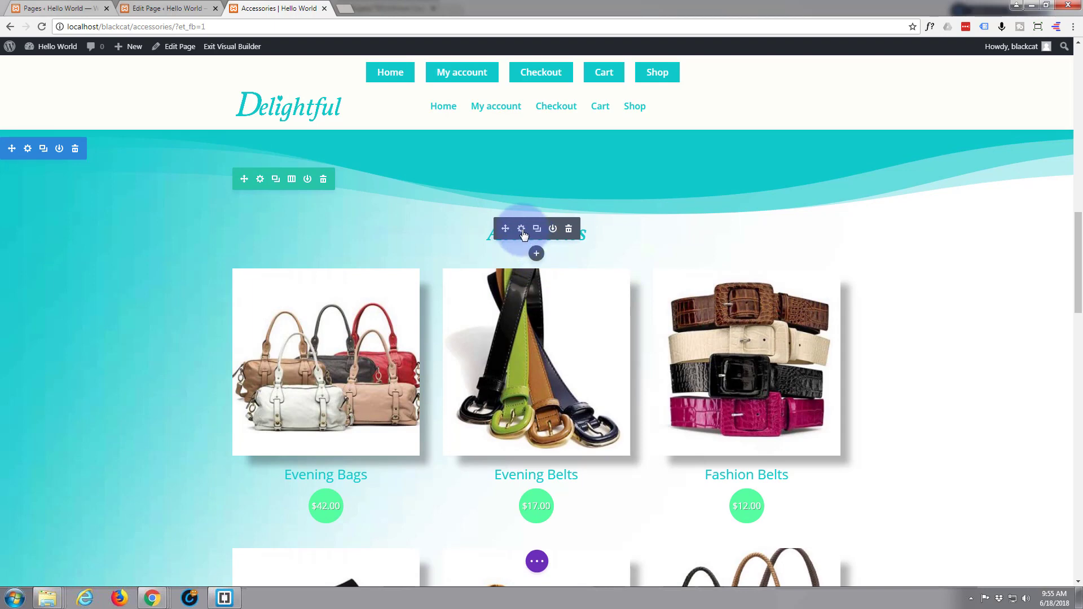
click(521, 229)
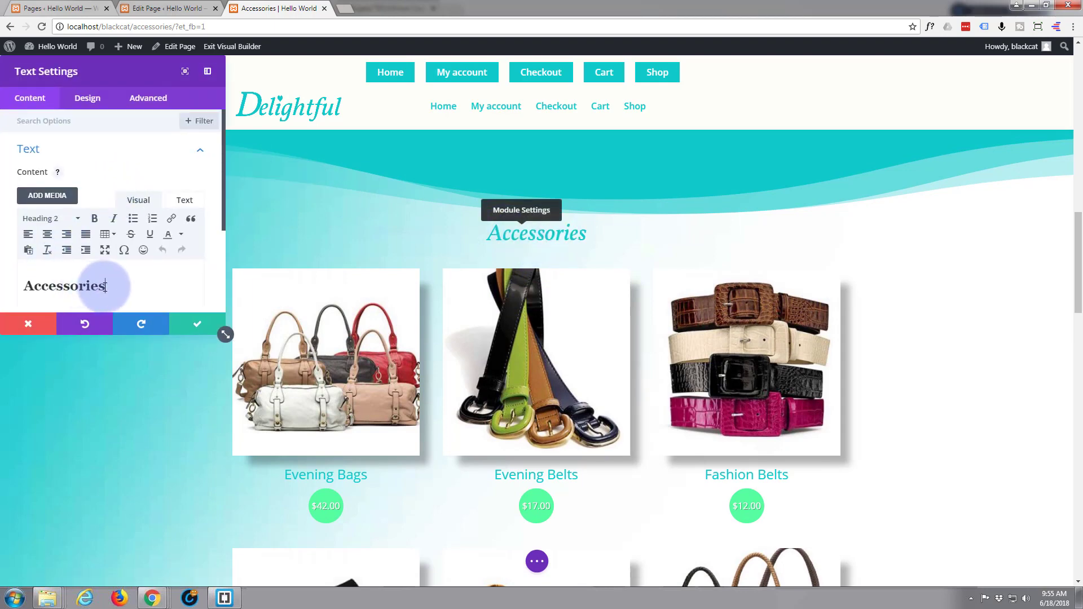
drag(104, 287, 5, 285)
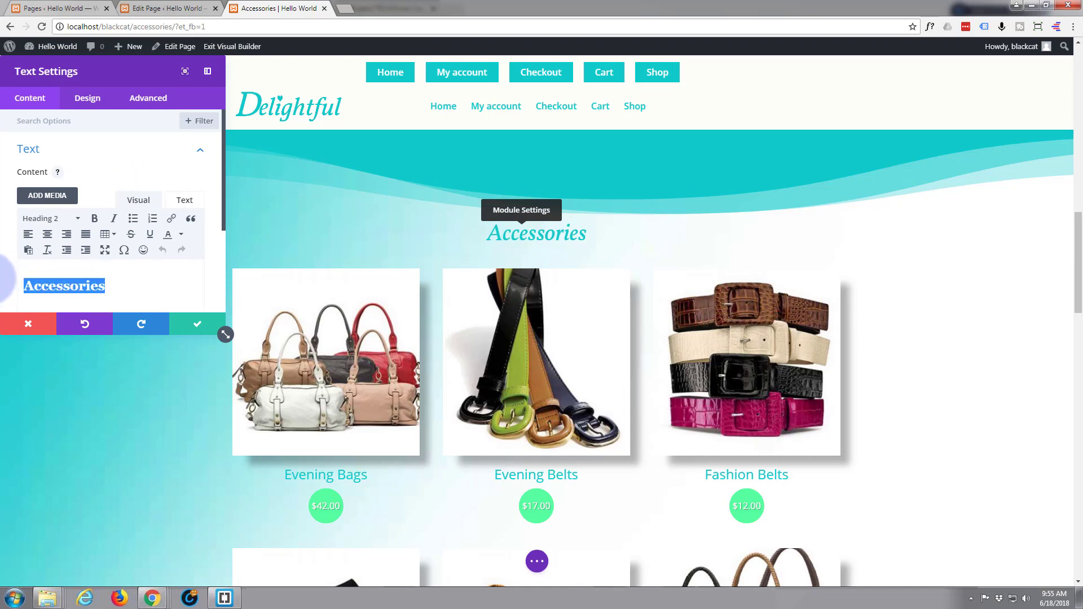
text(Fashion)
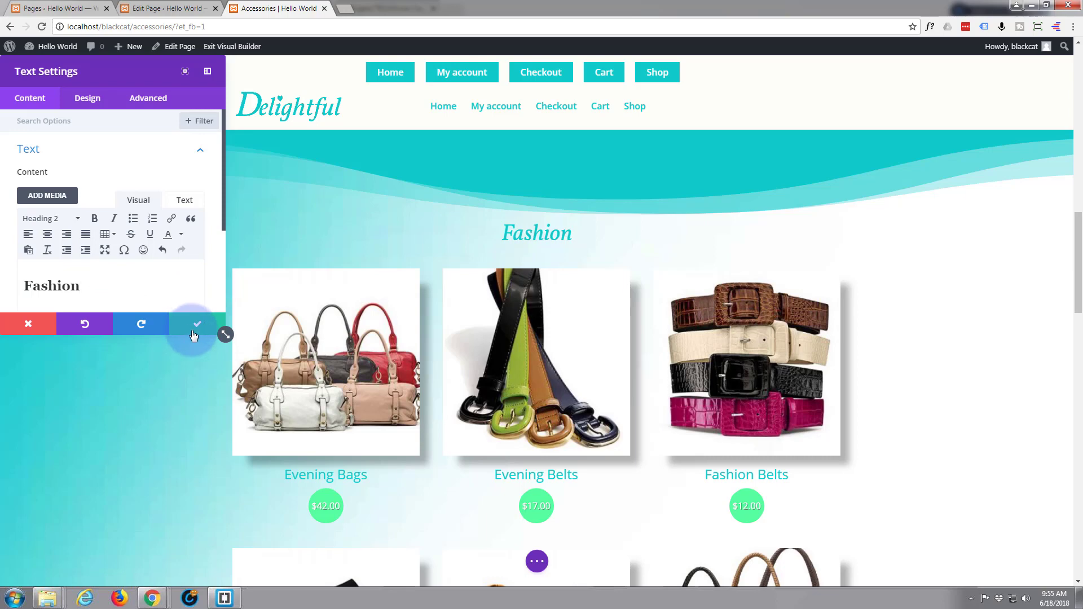
click(194, 335)
- Switch the shop module under the Fashion heading from Bags and Belts to Dresses, Pants, Shirts and Shoes, and save it
scroll(148, 335, down, 2)
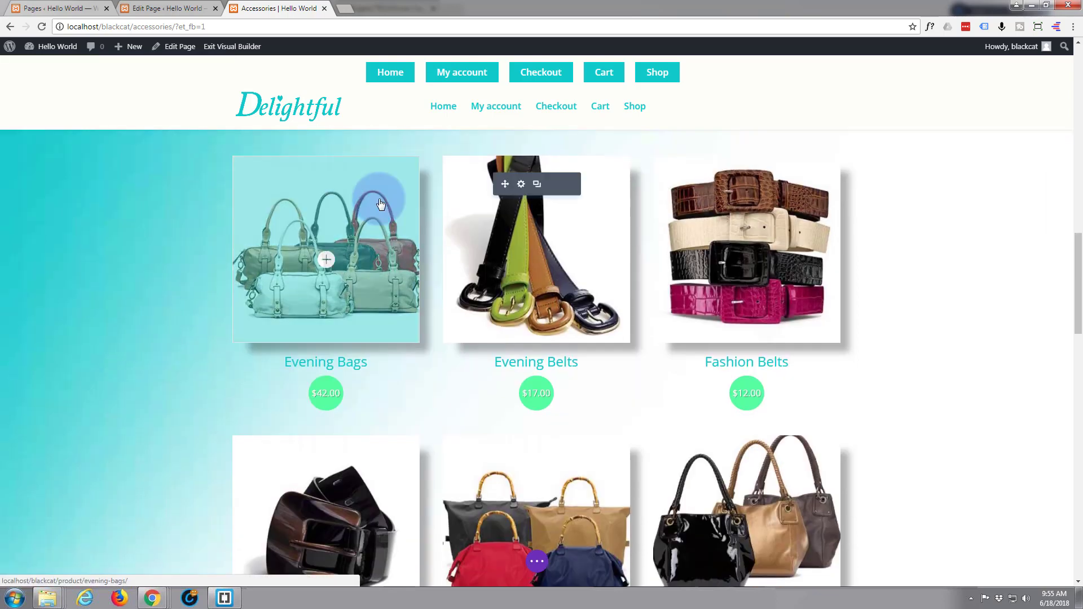
click(522, 186)
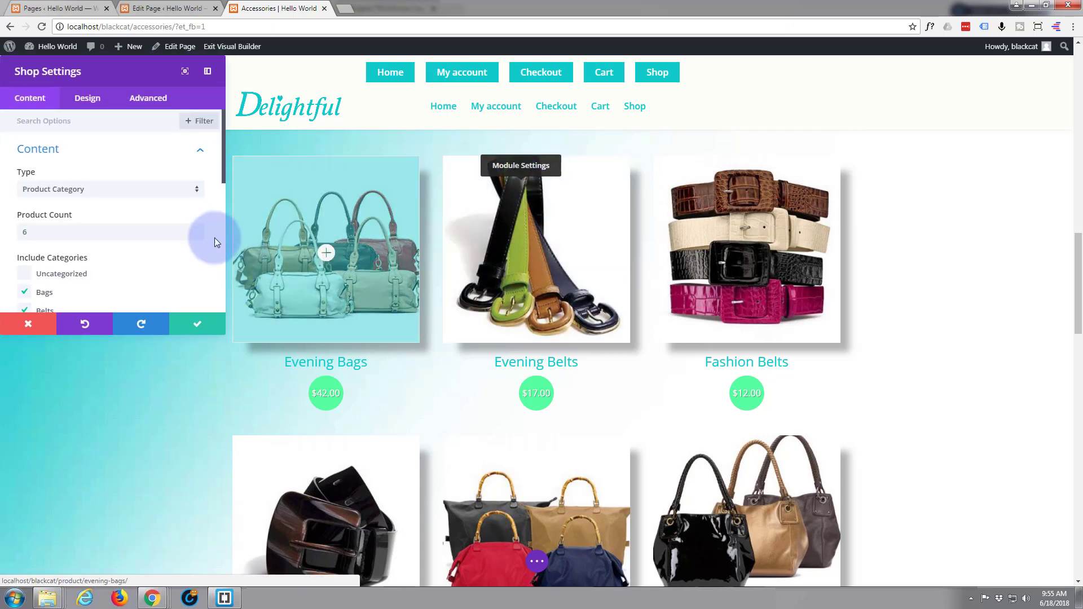
scroll(127, 275, down, 1)
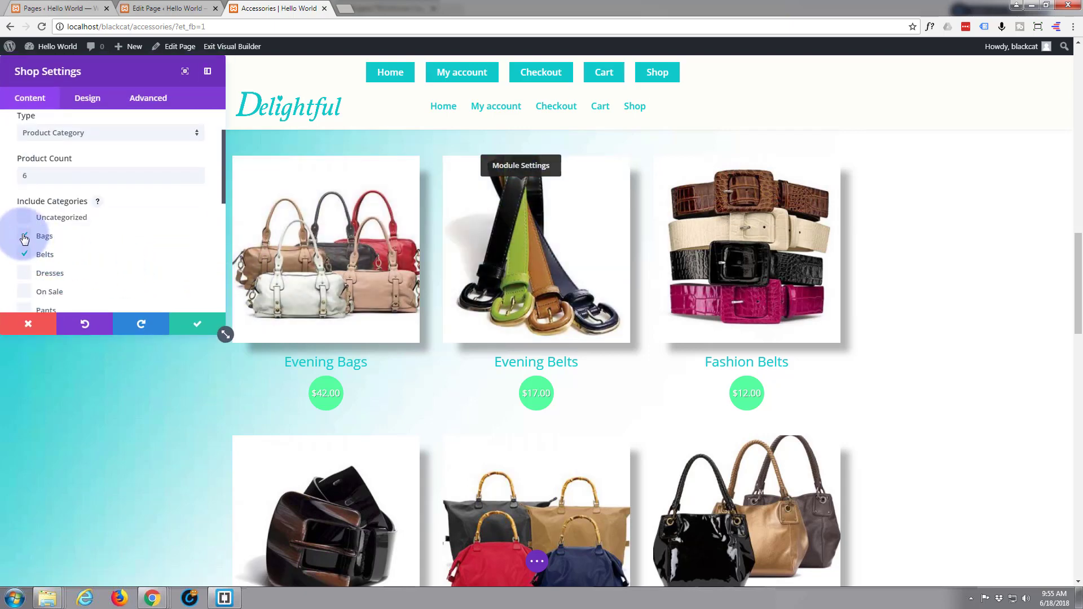
click(25, 254)
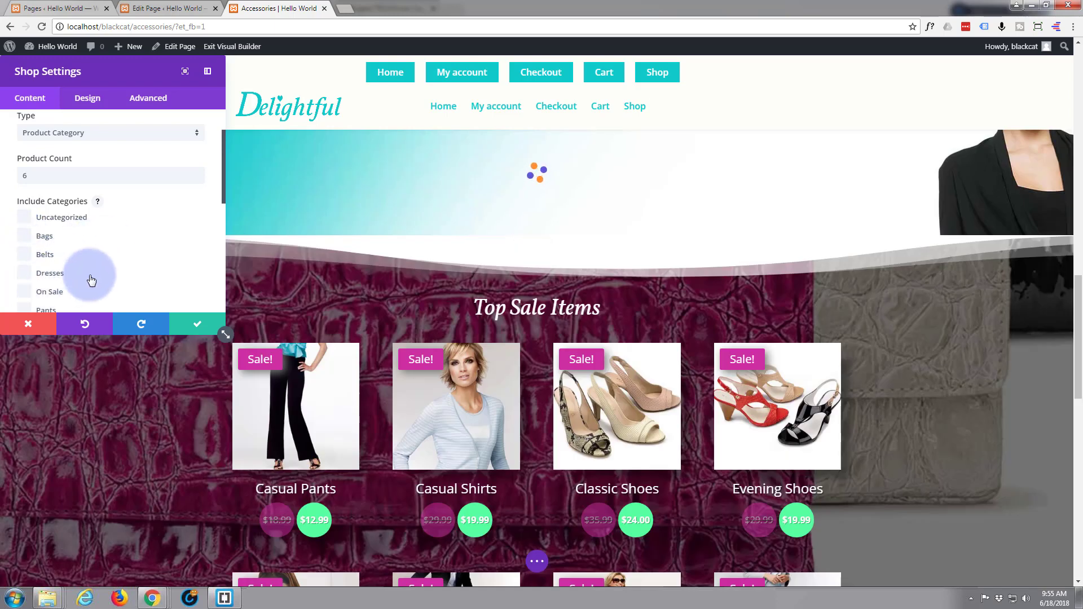
scroll(95, 279, down, 1)
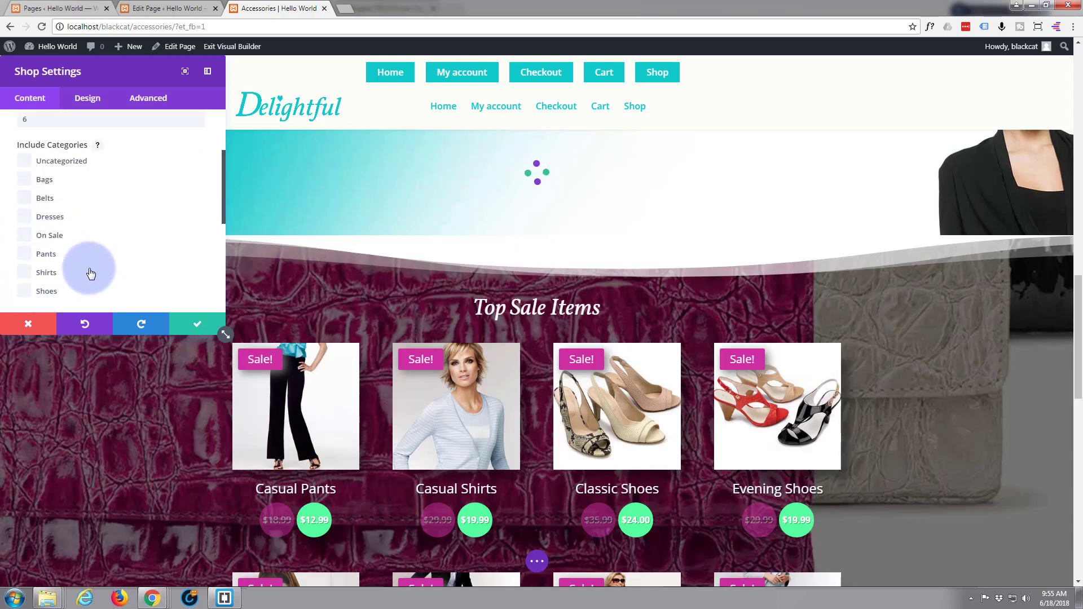
click(25, 218)
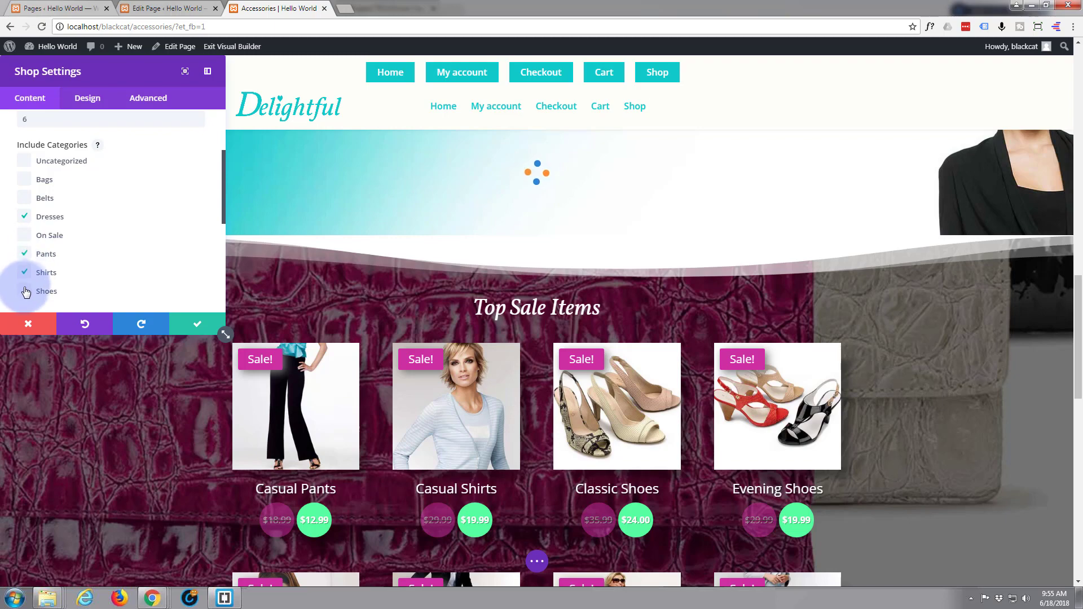
click(24, 291)
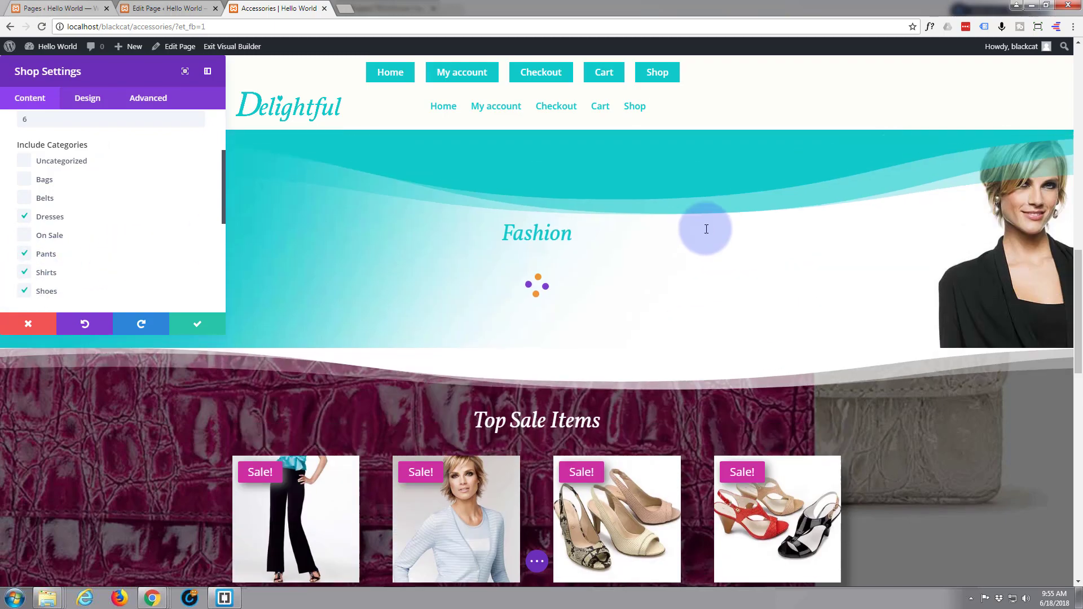
scroll(706, 229, down, 2)
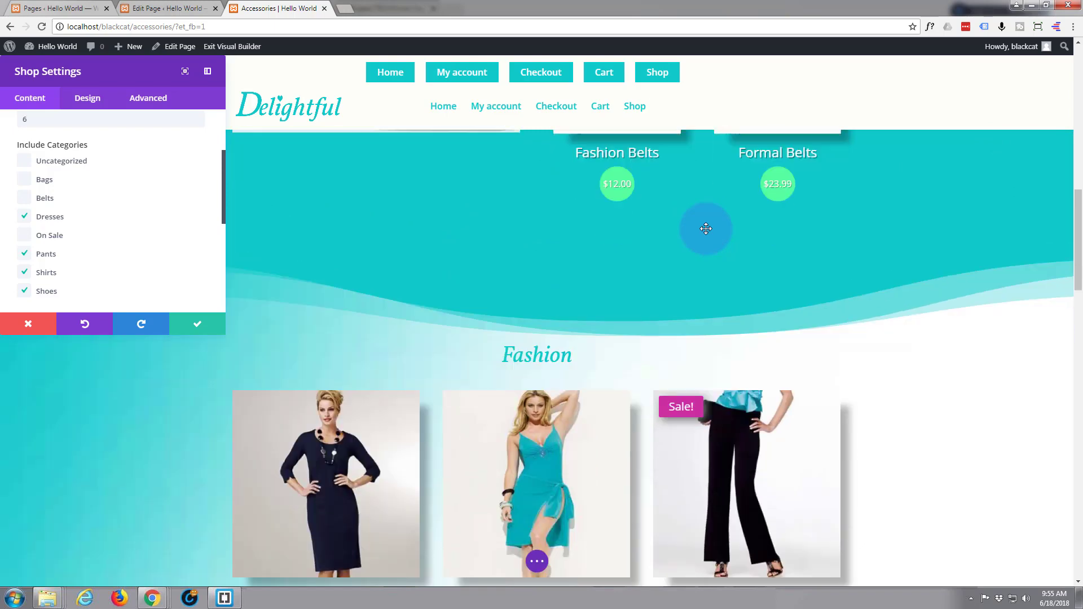
click(196, 327)
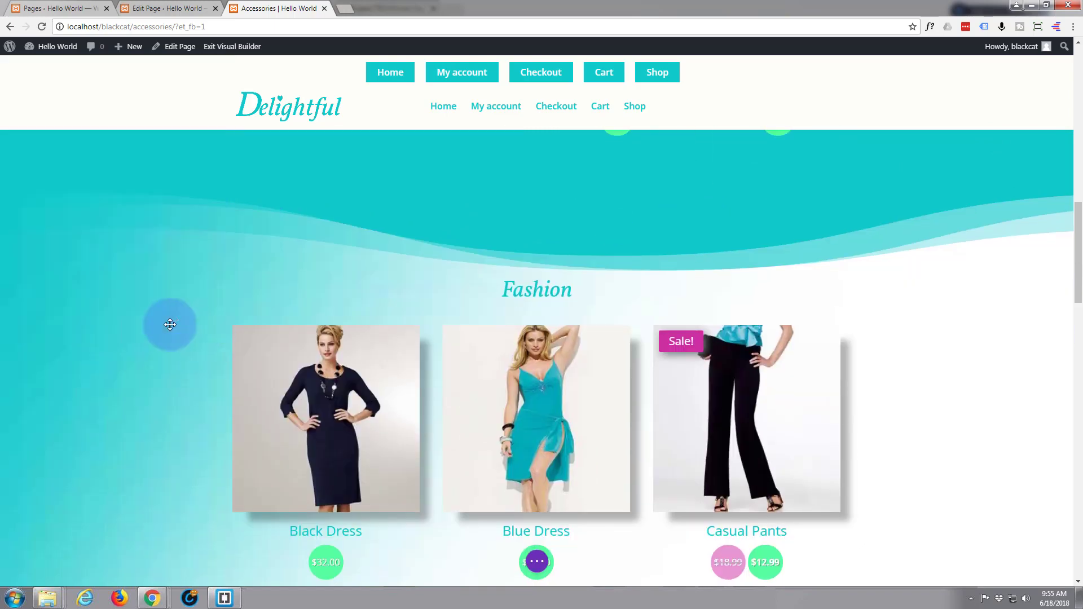
- Exit the Visual Builder and save all changes made to the Accessories page
scroll(168, 320, down, 5)
scroll(168, 320, down, 6)
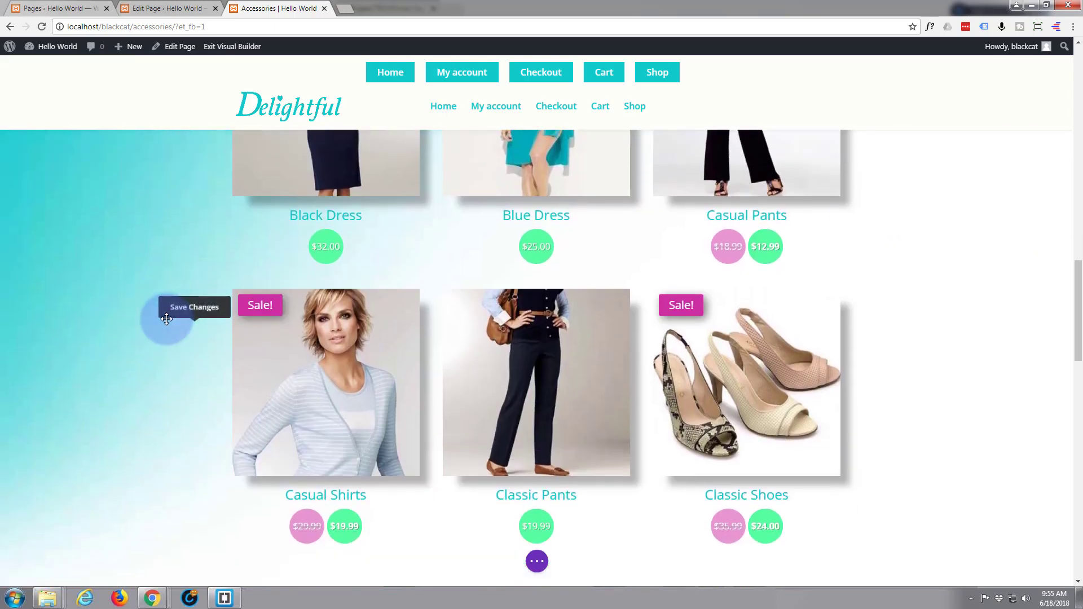
scroll(142, 311, down, 6)
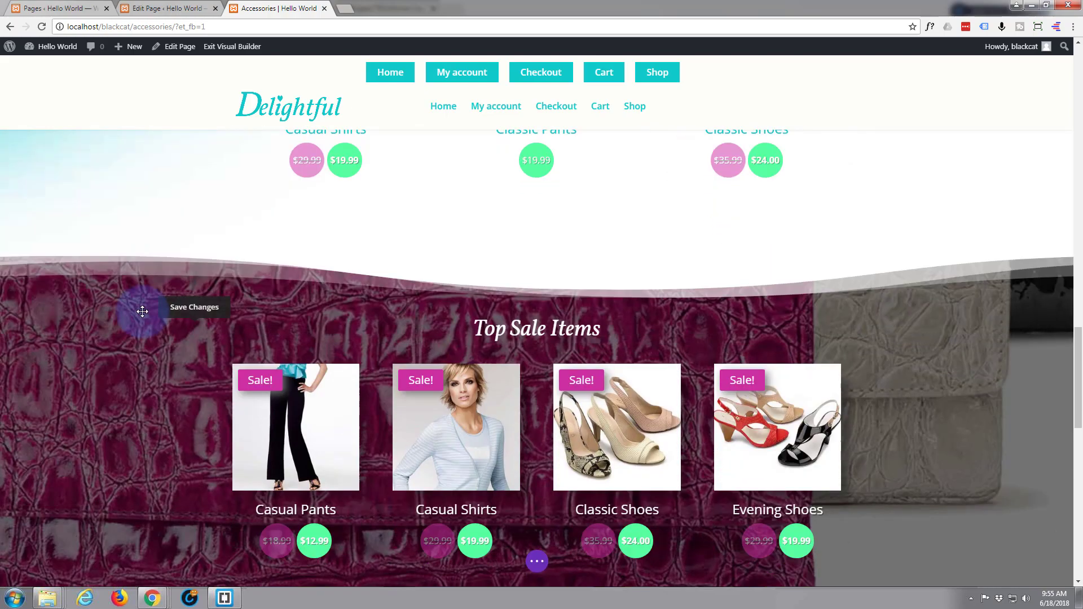
scroll(142, 310, up, 6)
scroll(142, 308, up, 18)
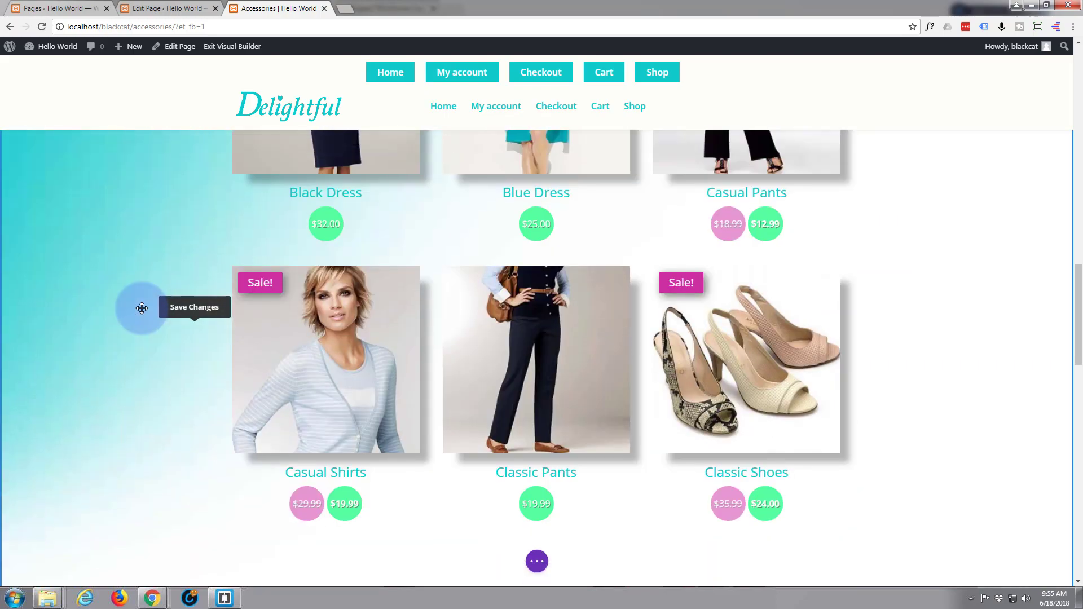
scroll(143, 306, up, 8)
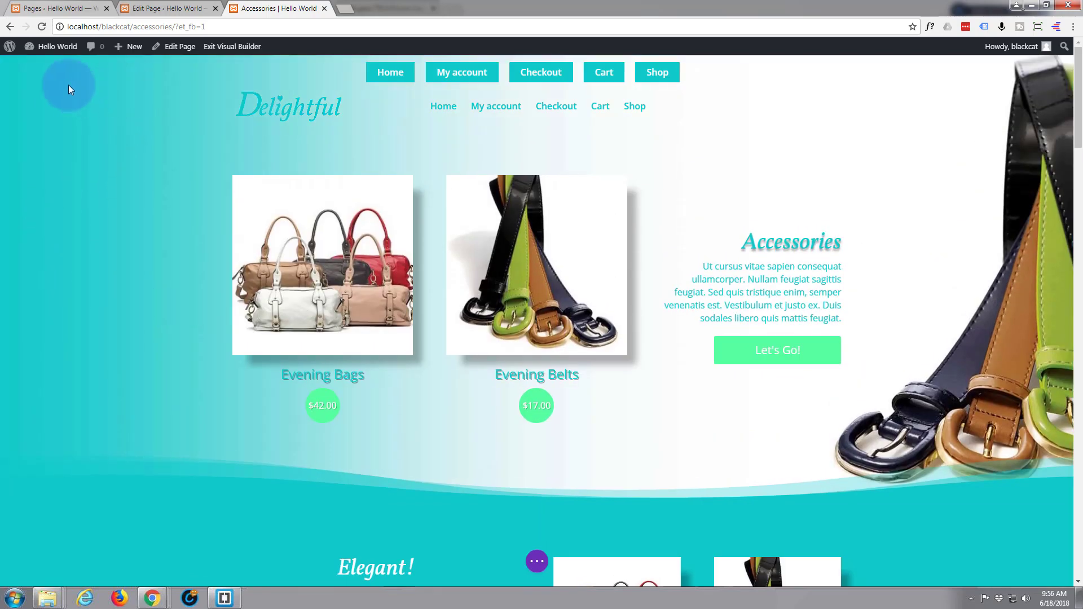
click(233, 47)
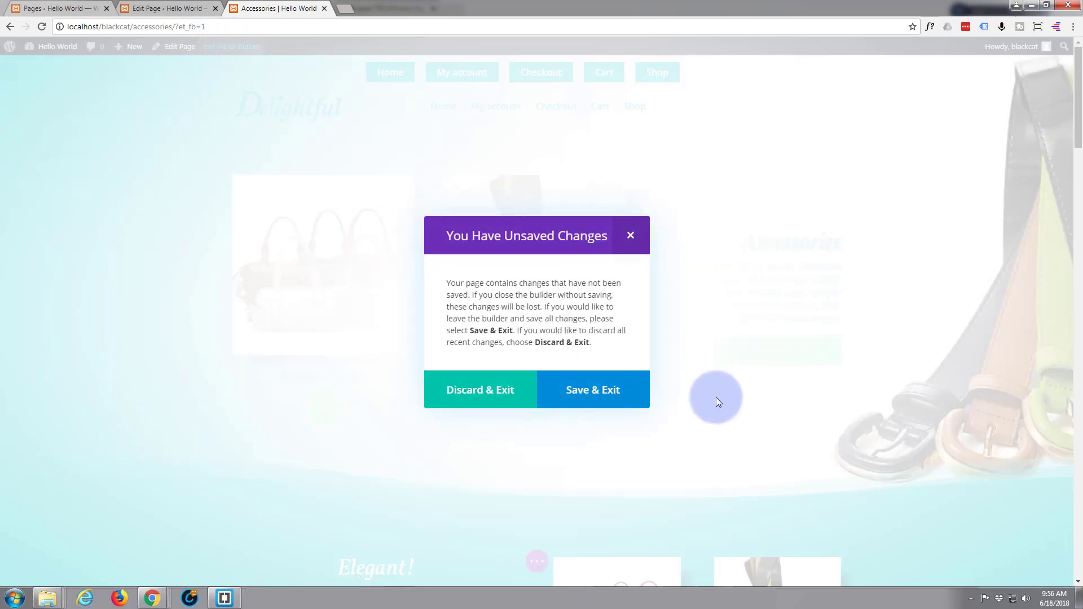
click(592, 392)
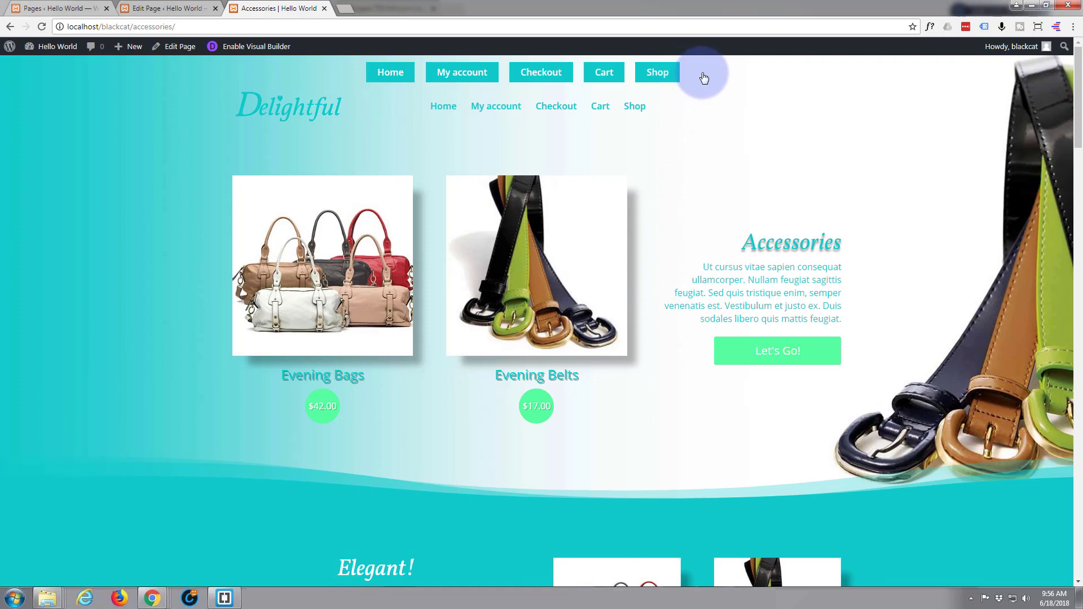
- Look over the live Accessories page and return to the WordPress list of all pages
scroll(708, 77, down, 3)
scroll(565, 63, up, 2)
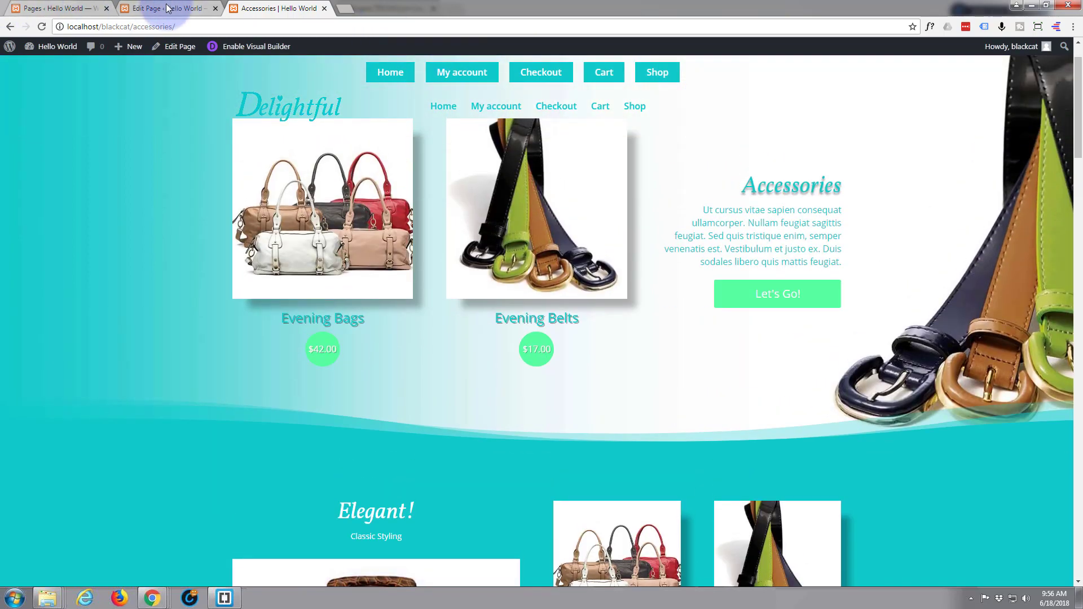
click(152, 8)
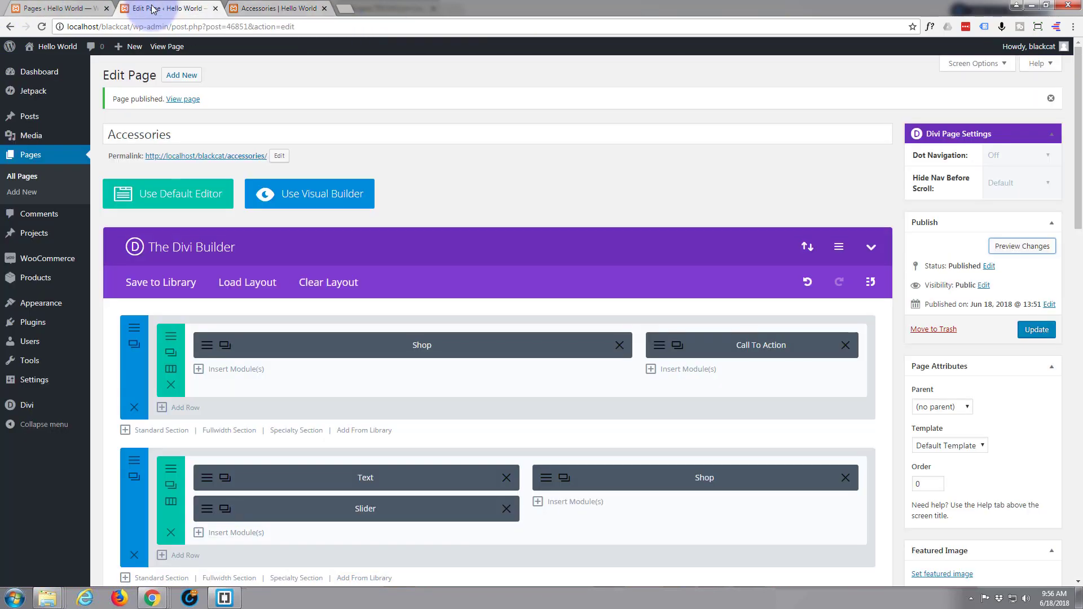
click(63, 9)
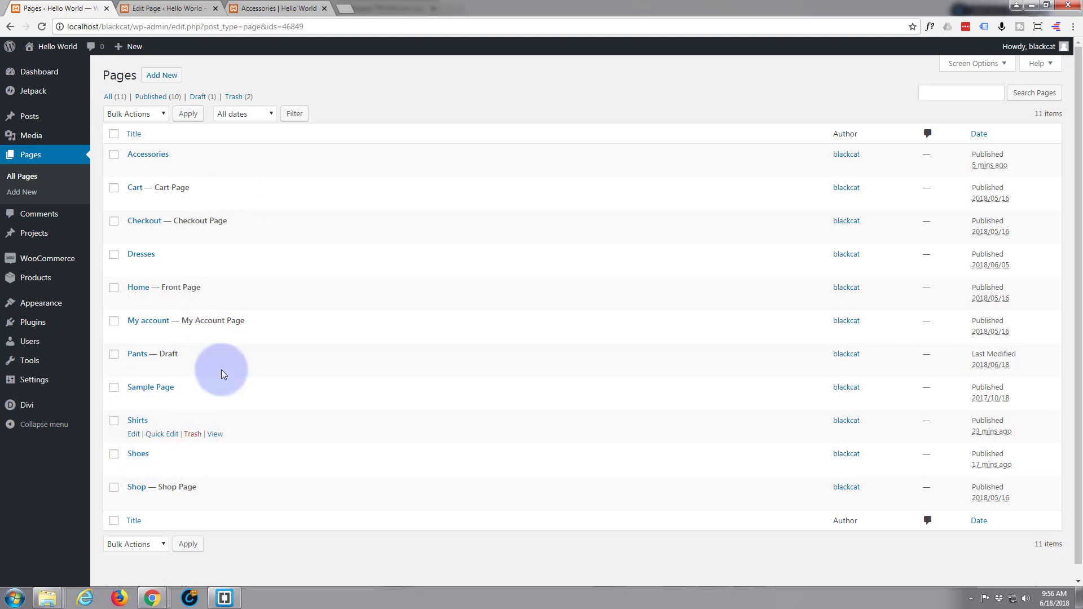
- Look over the header menus on the live Accessories page and return to the WordPress list of pages
click(262, 8)
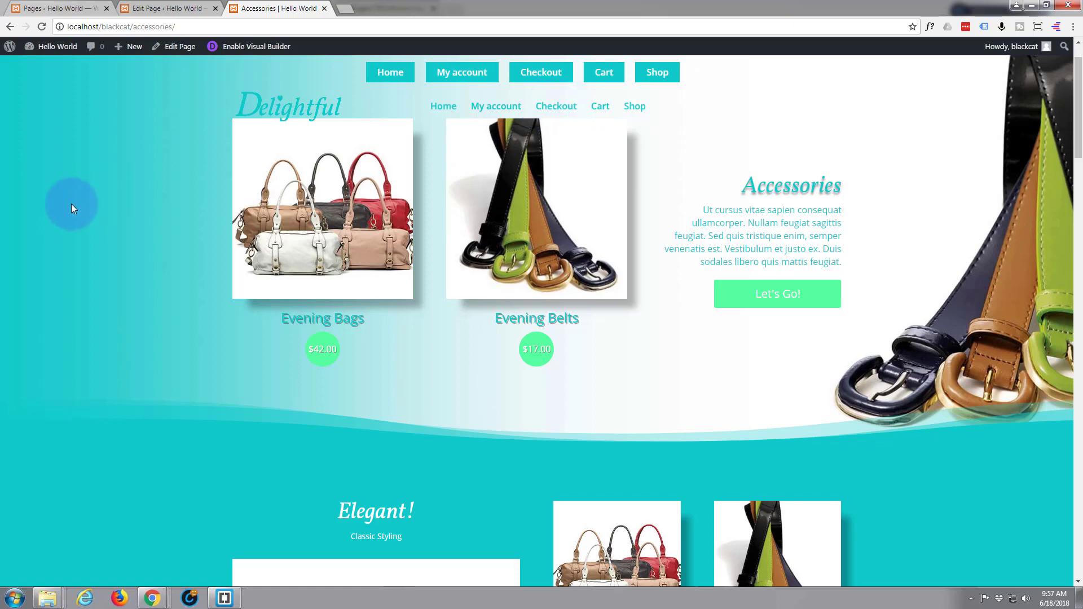
scroll(74, 197, up, 1)
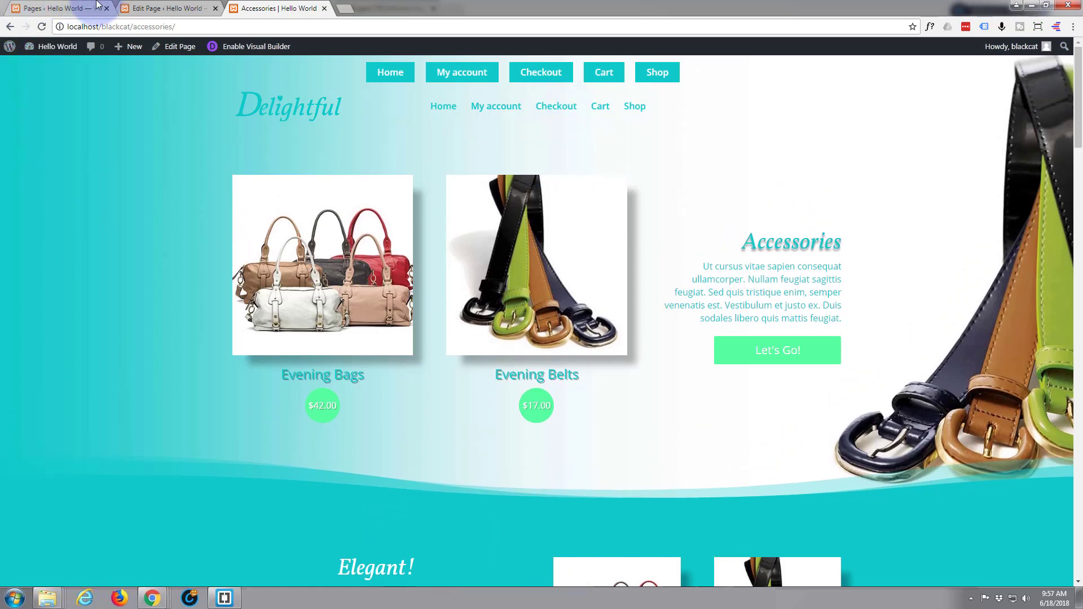
click(56, 10)
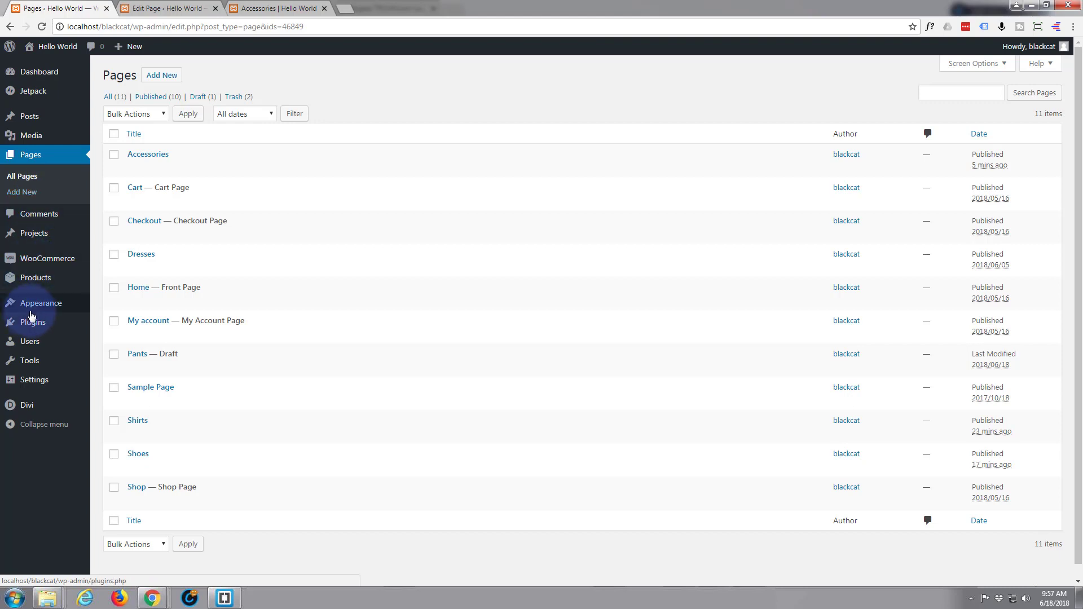
- Create a new WordPress menu named "products"
mouse_move(32, 306)
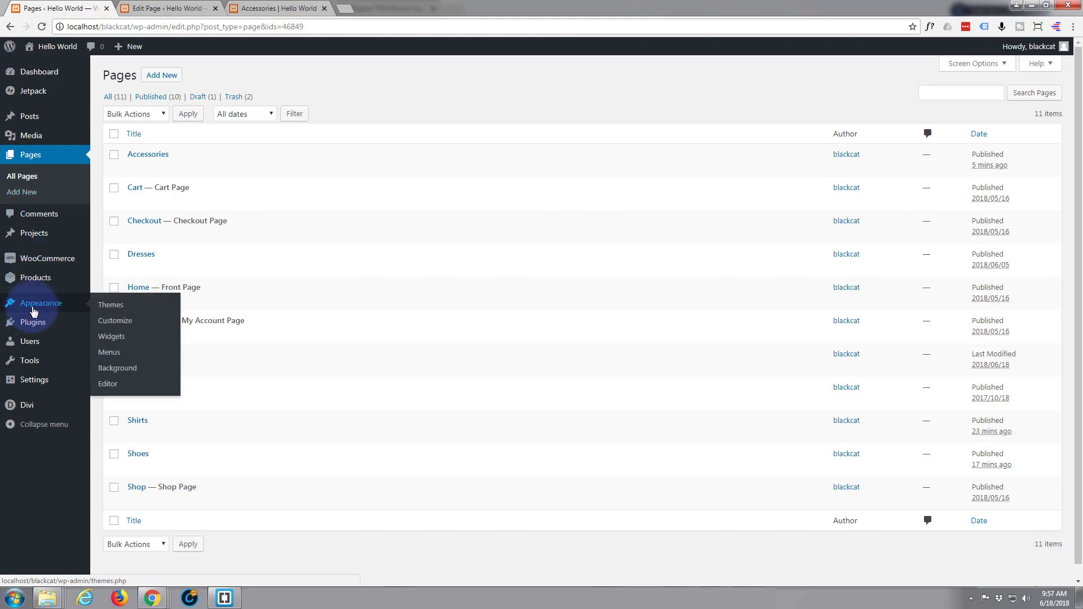
click(114, 357)
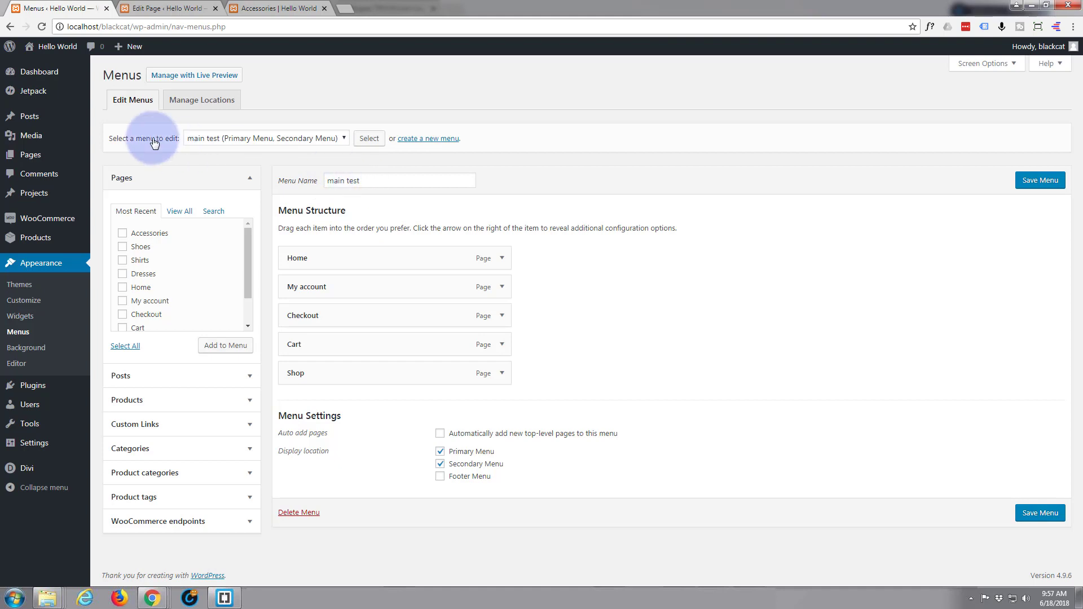
click(419, 141)
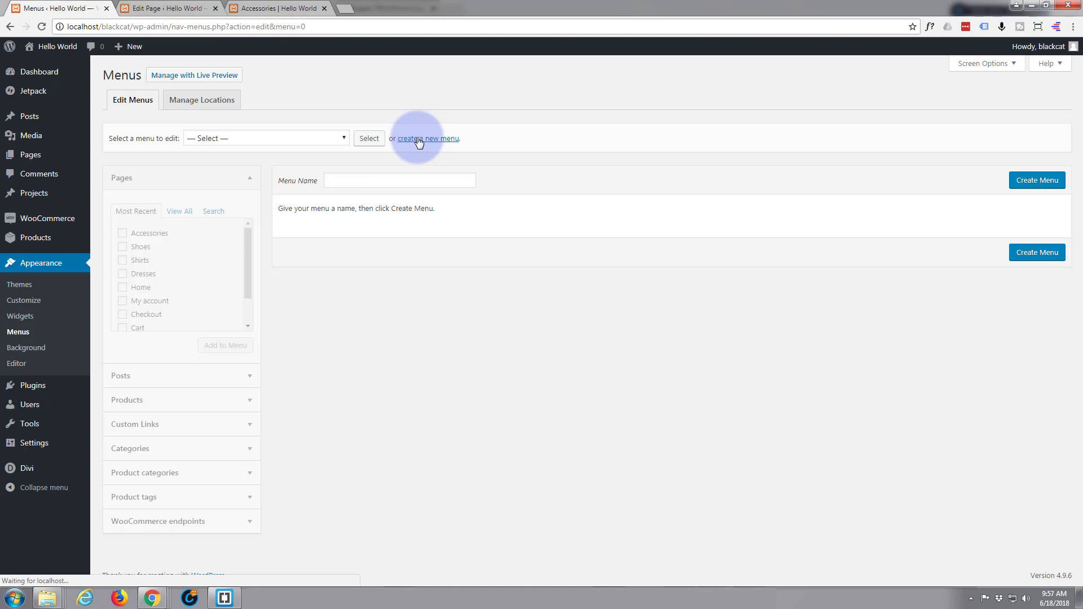
click(348, 180)
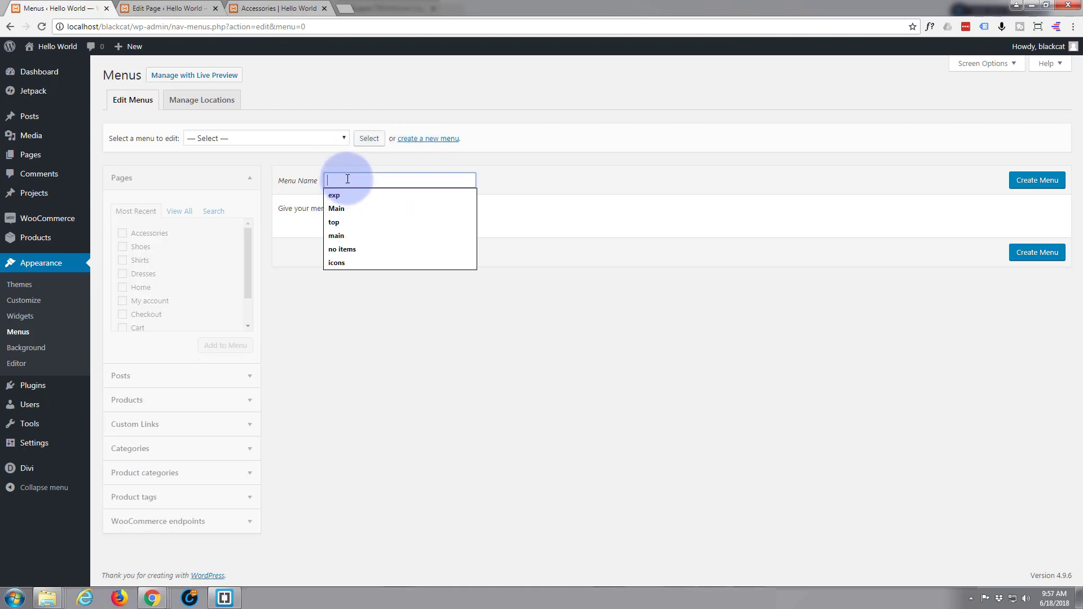
text(products)
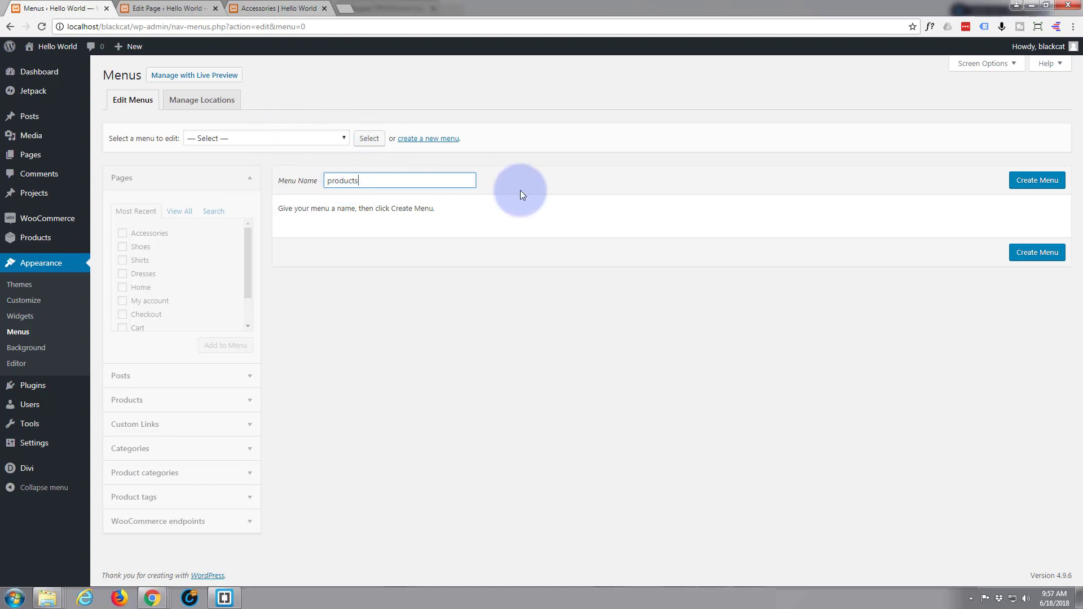
click(1031, 184)
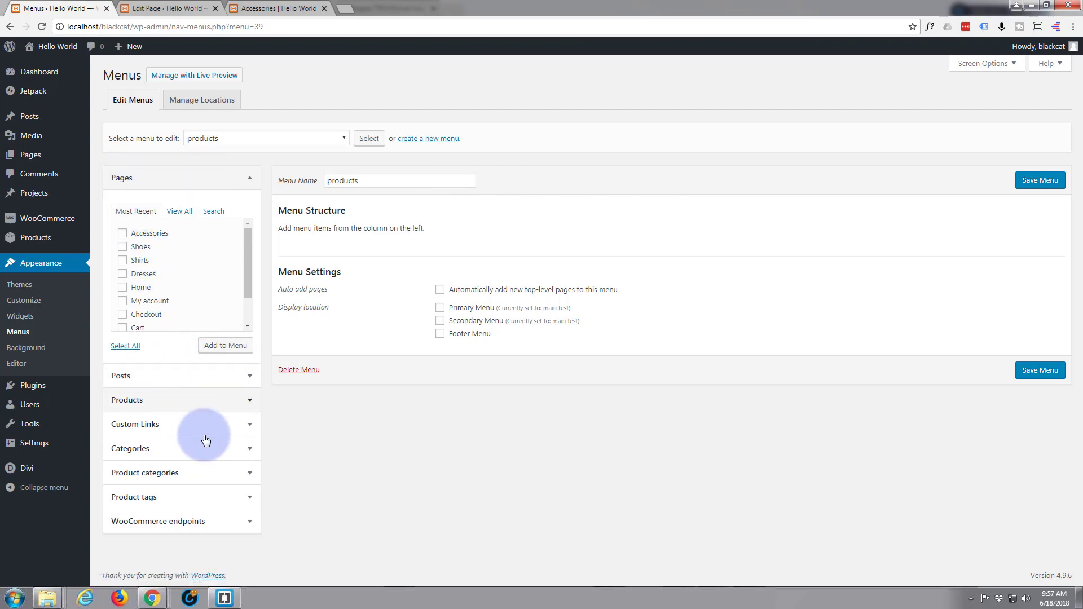
click(250, 379)
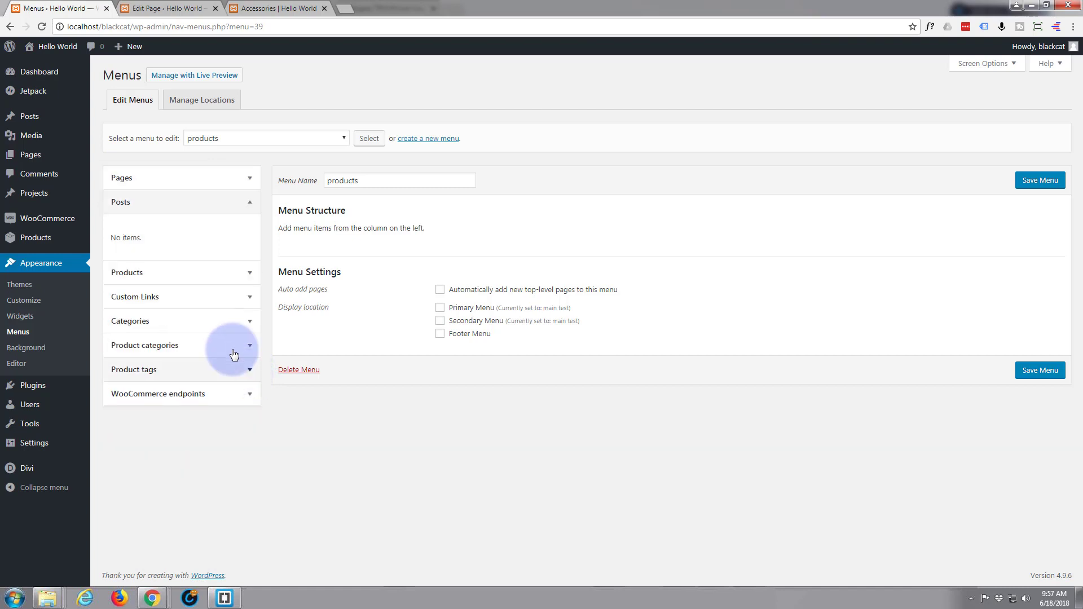
click(251, 204)
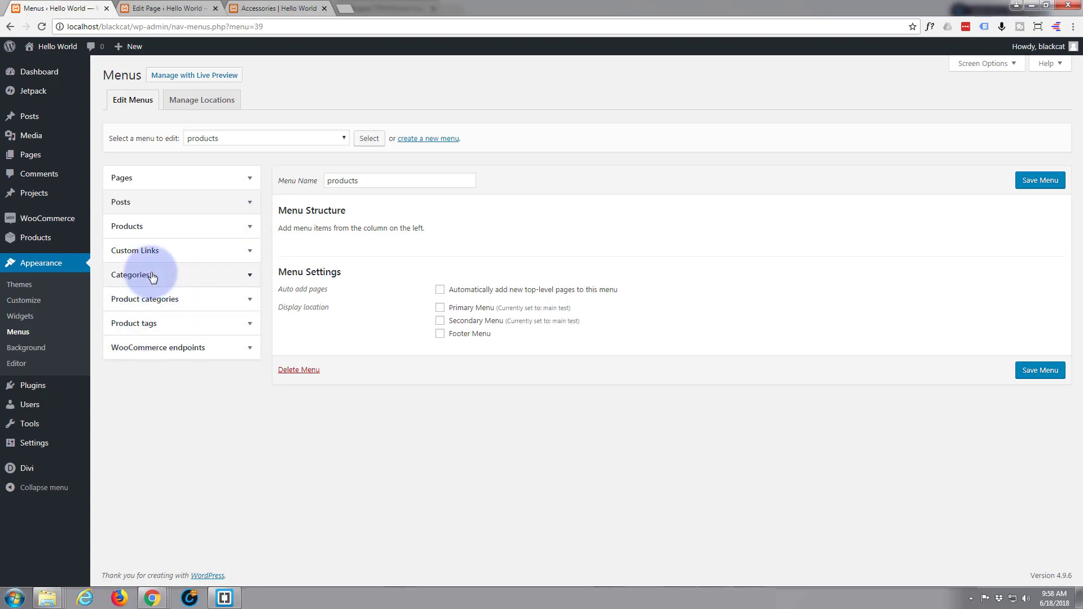
click(249, 180)
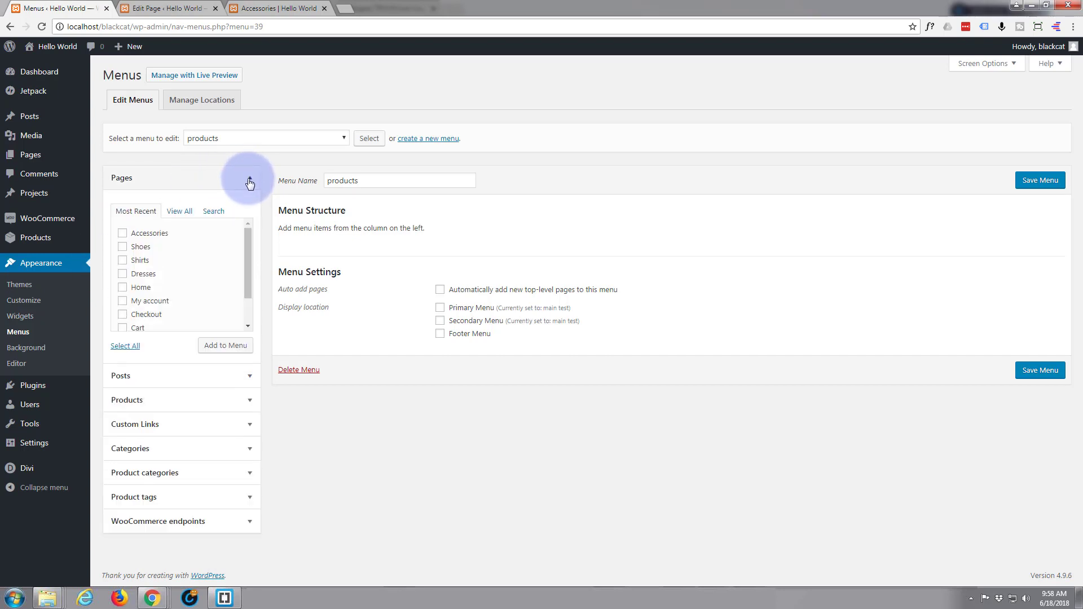
- Add the Accessories, Shoes, Shirts, Dresses and Home pages to the products menu
click(122, 233)
click(123, 247)
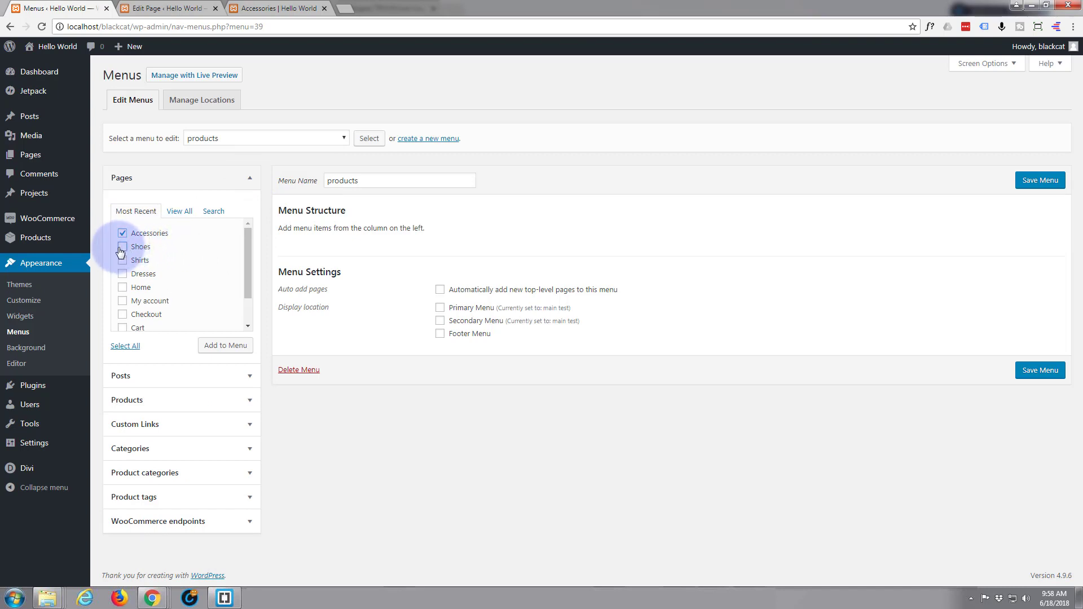
click(123, 260)
click(129, 273)
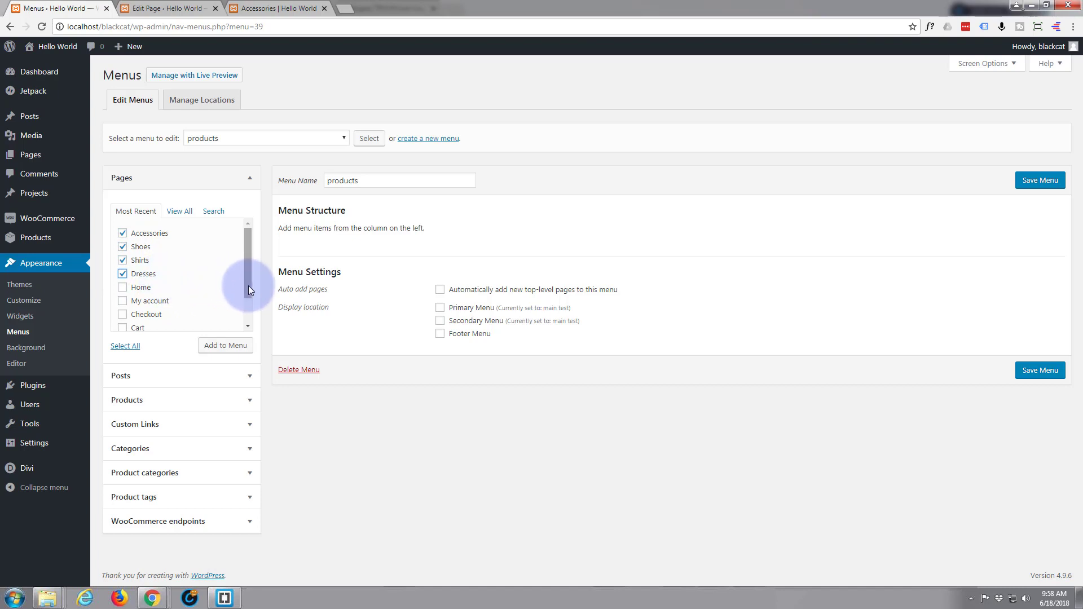
mouse_move(248, 285)
mouse_down()
mouse_move(248, 313)
mouse_move(243, 273)
mouse_up()
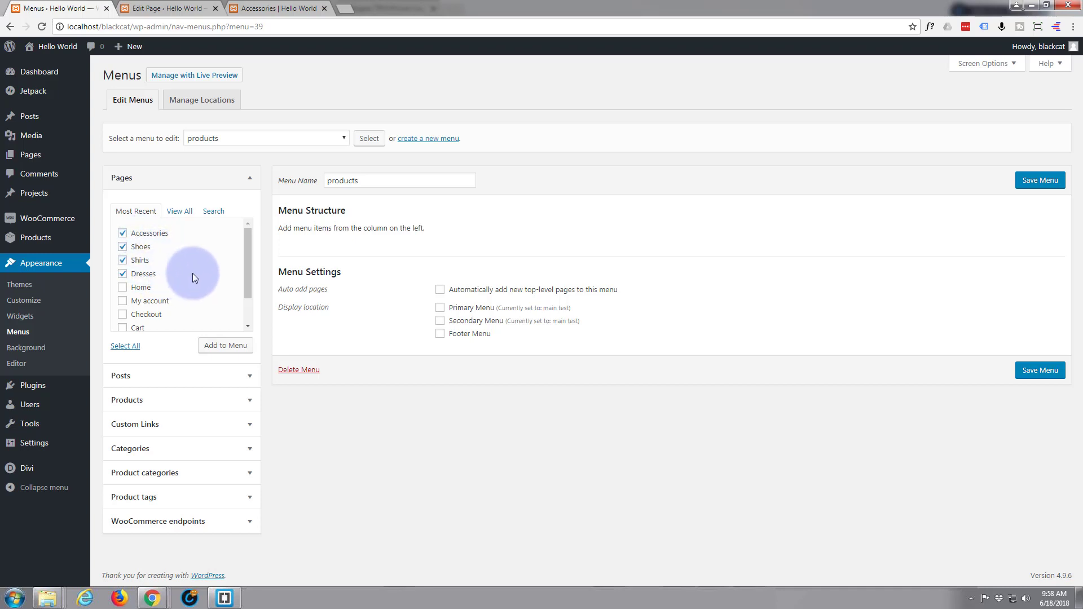
scroll(193, 273, down, 2)
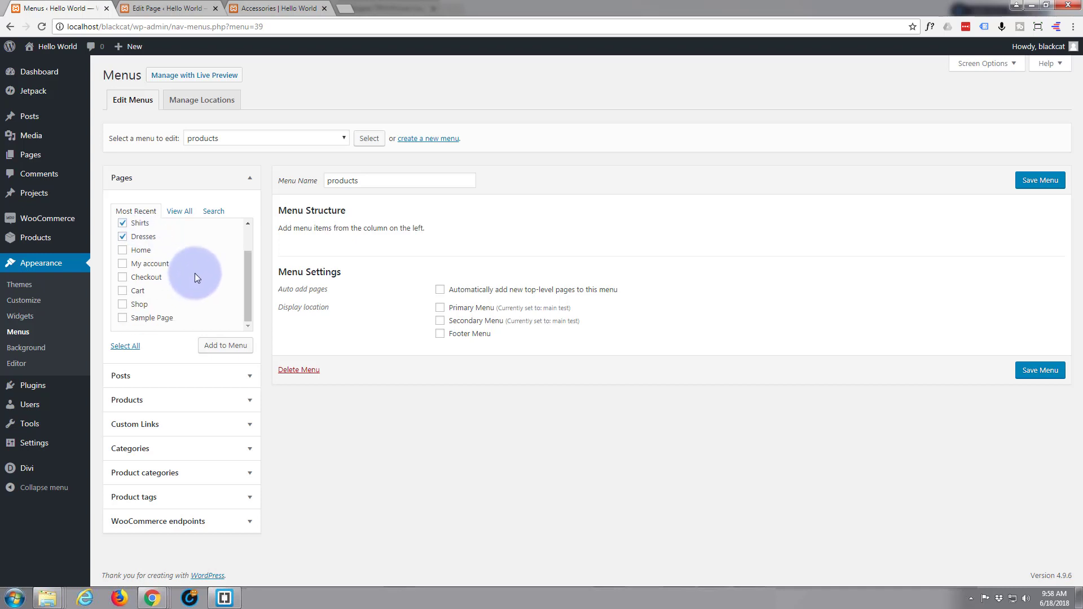
scroll(195, 273, up, 2)
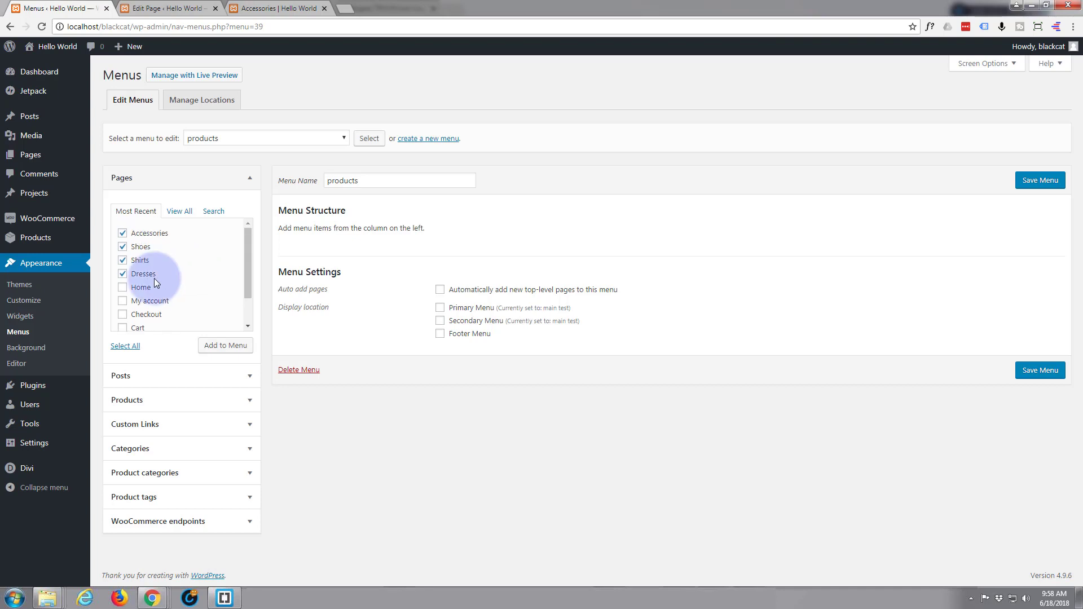
click(123, 287)
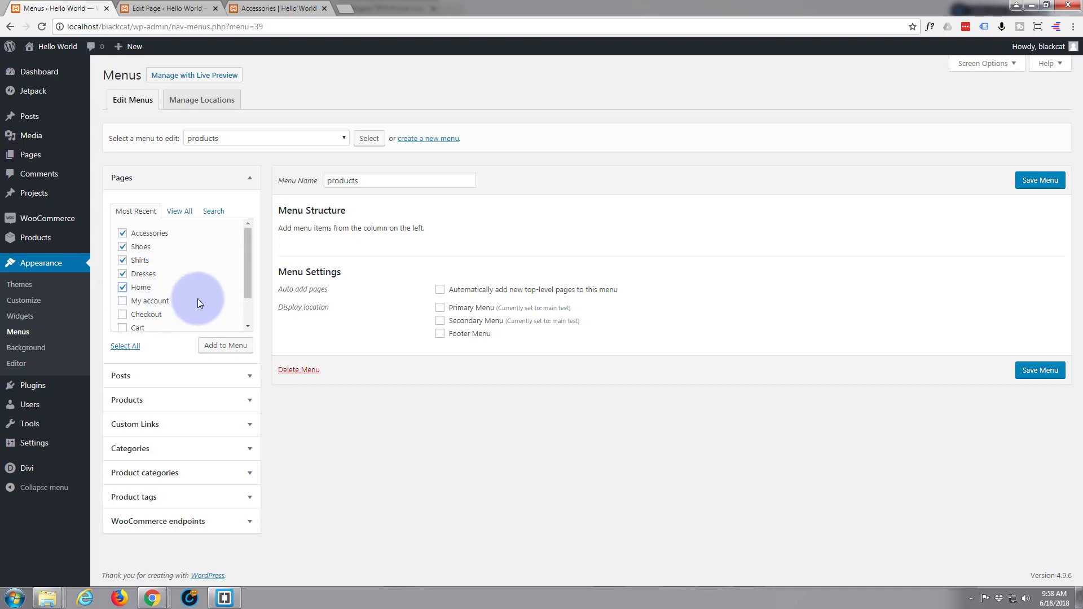
click(217, 352)
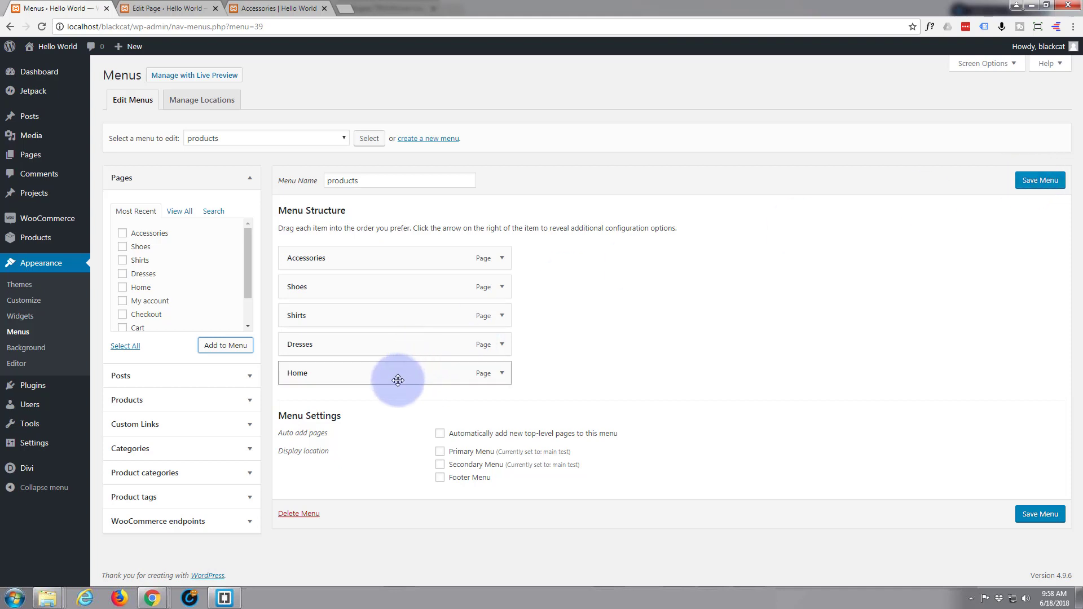
- Move the Home item to the first position in the products menu and save the menu
drag(399, 377, 412, 260)
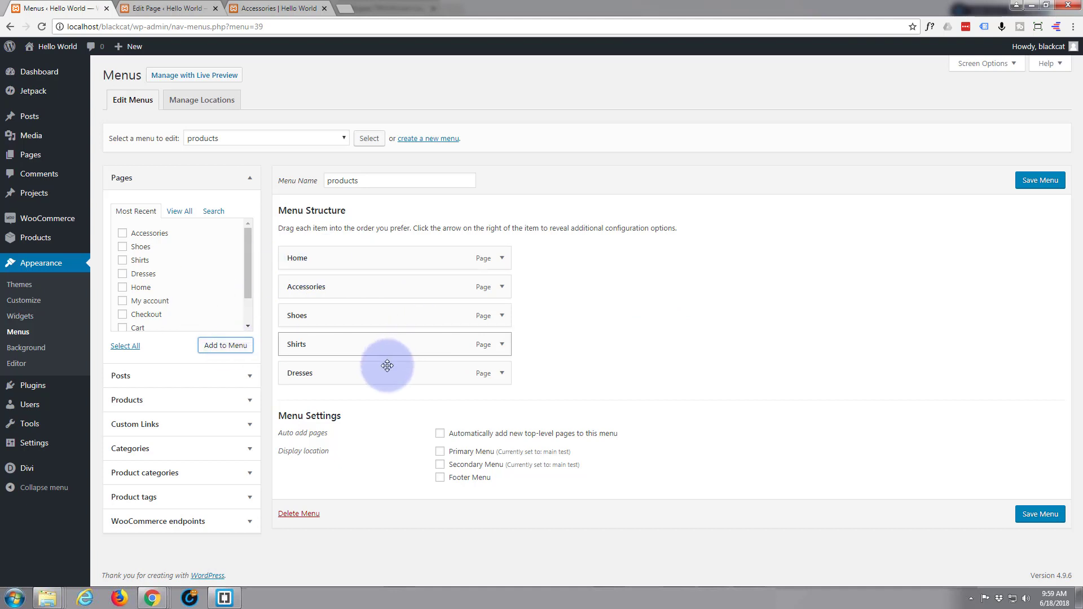
click(1050, 181)
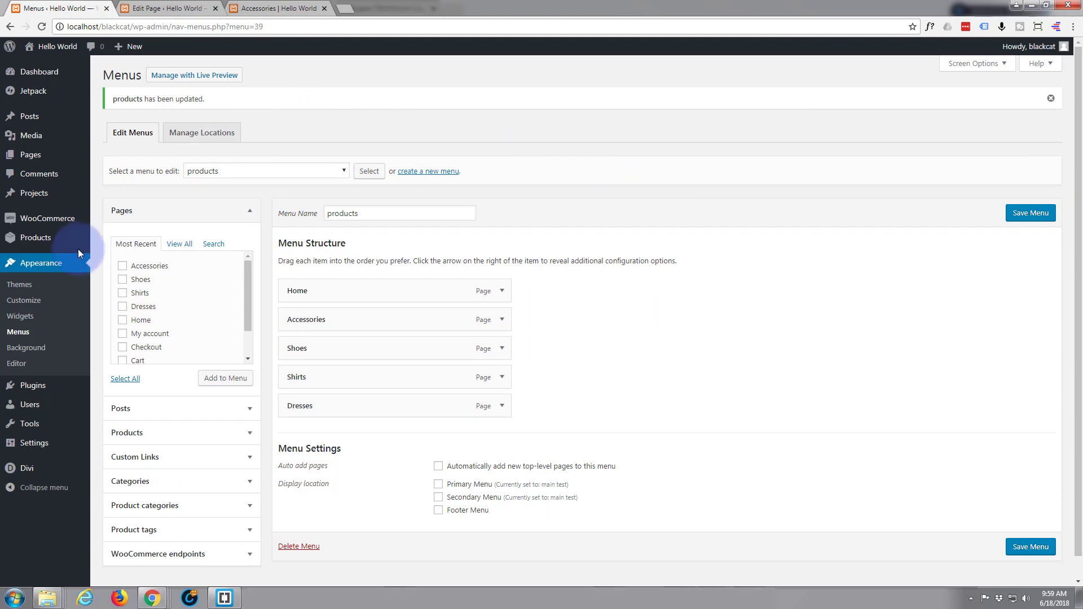
- Assign the products menu to the Secondary Menu location in the Divi Theme Customizer and publish the change
mouse_move(34, 472)
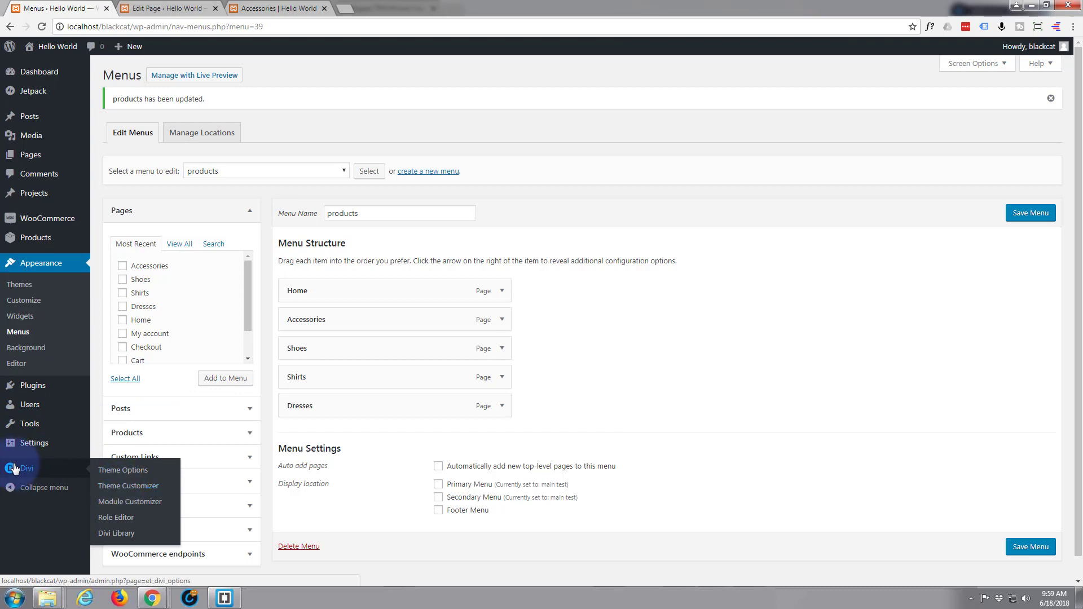
click(129, 492)
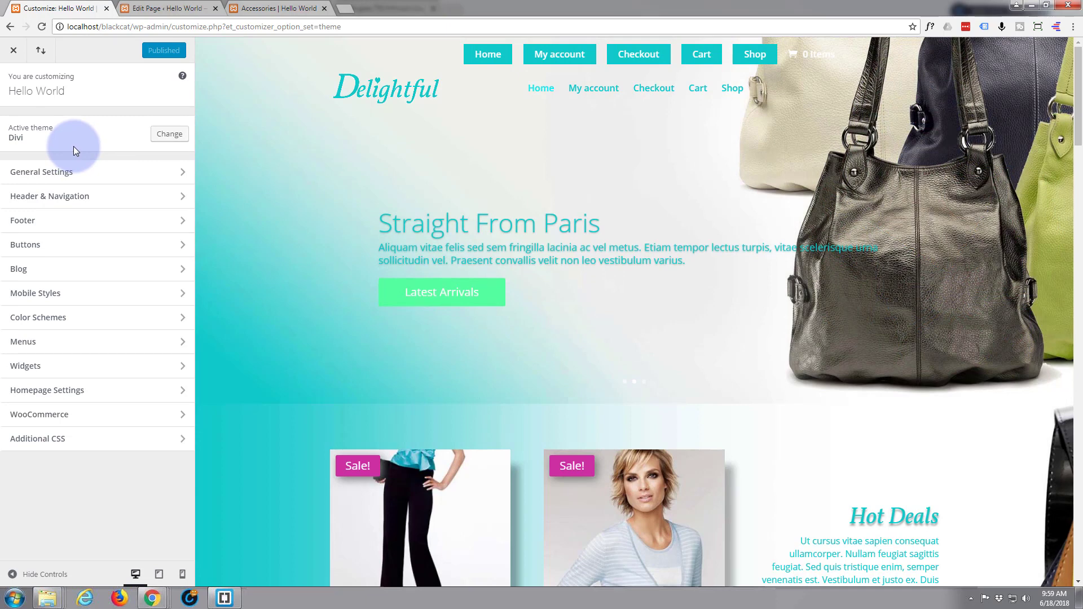
click(125, 350)
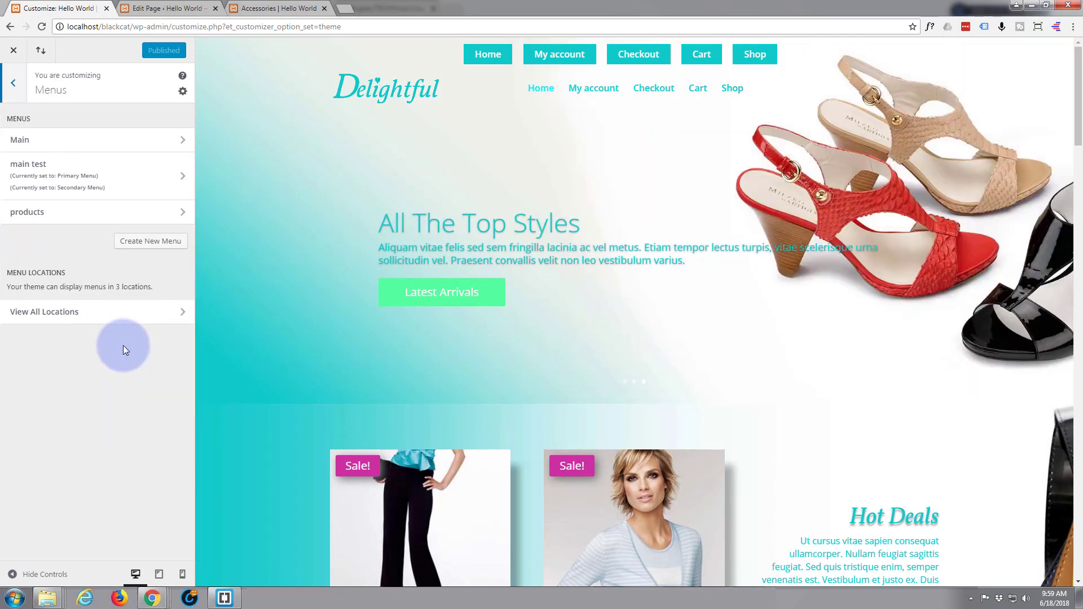
click(97, 314)
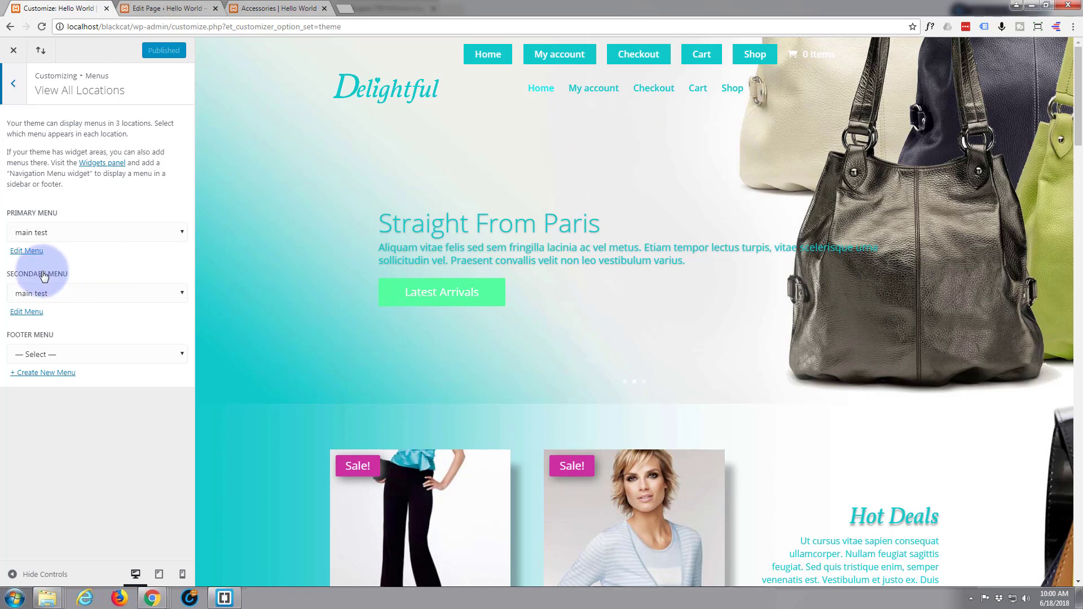
click(182, 293)
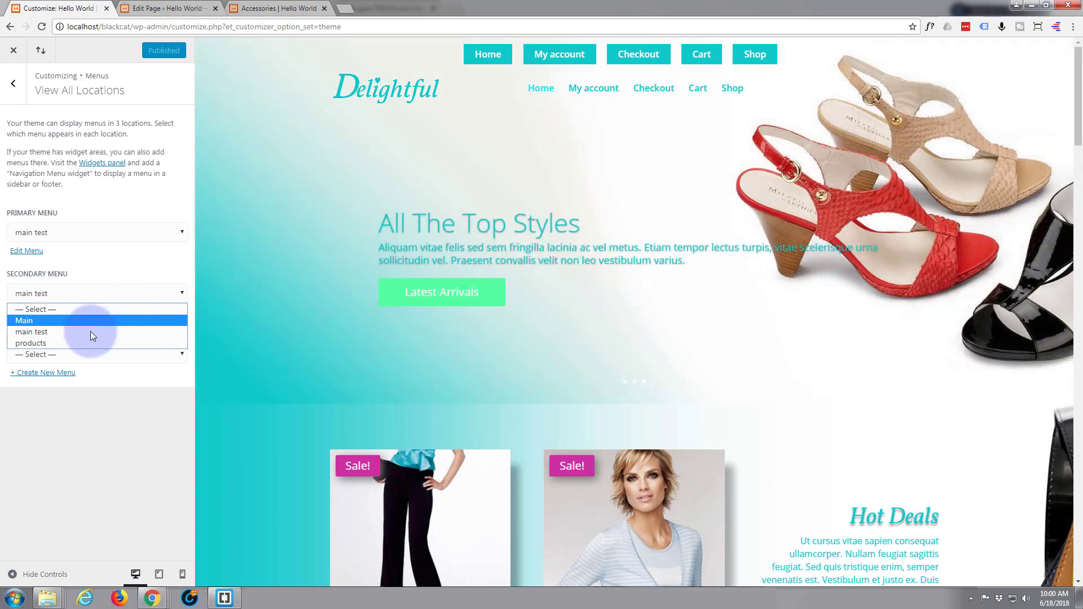
click(27, 343)
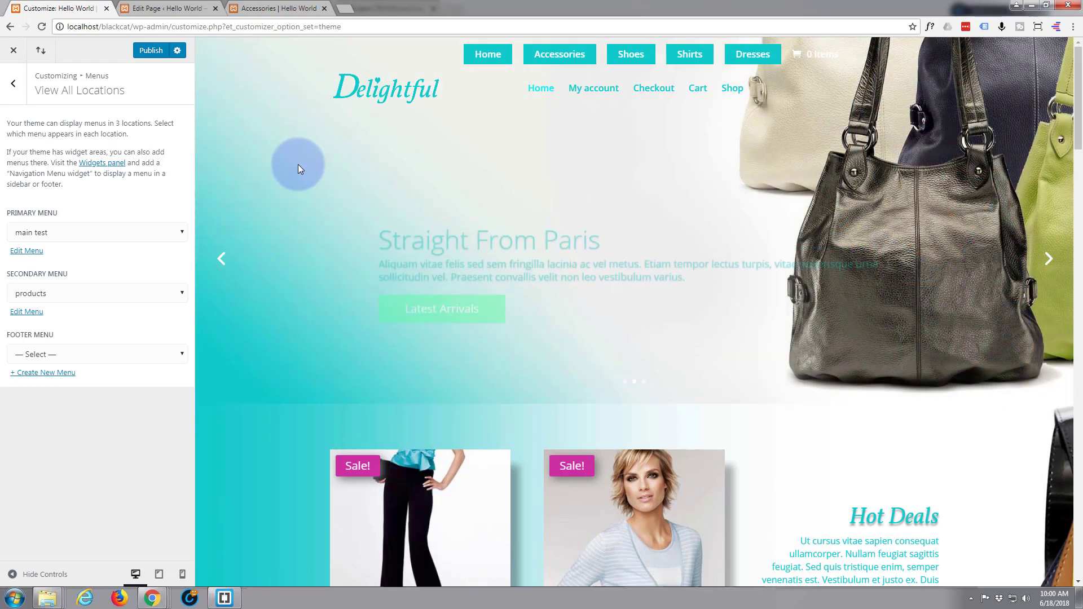
click(148, 50)
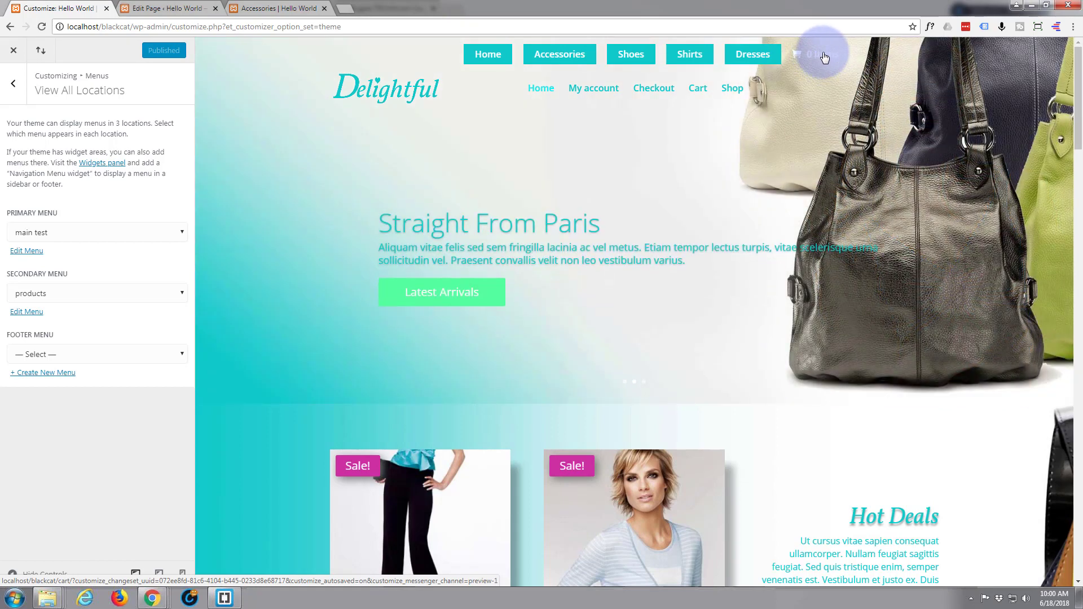
- Reload the live Accessories page and inspect the cart link beside the secondary menu in the browser's developer tools
right_click(819, 60)
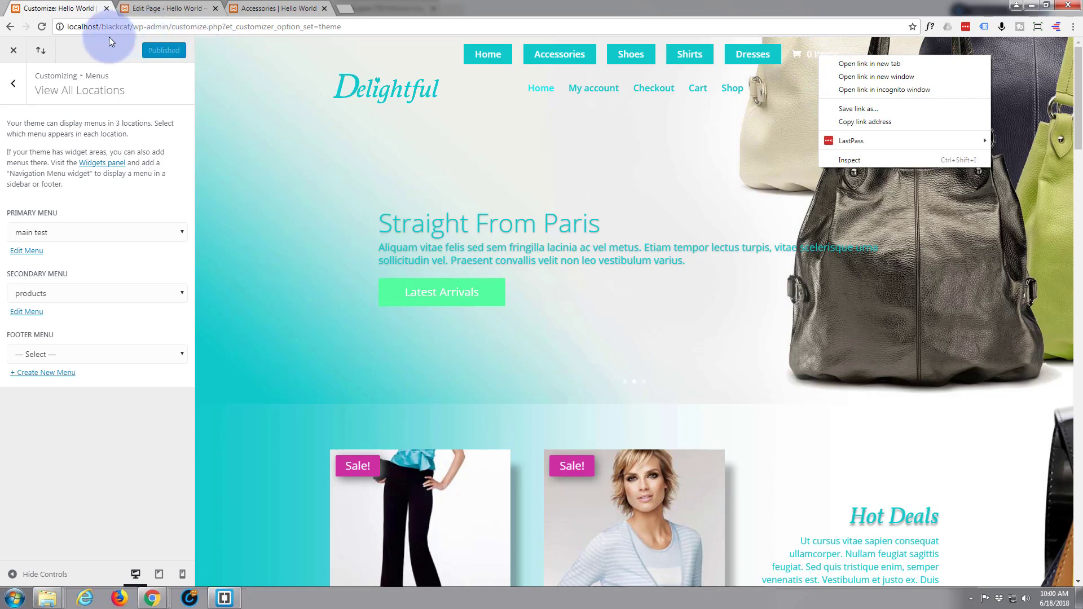
click(255, 9)
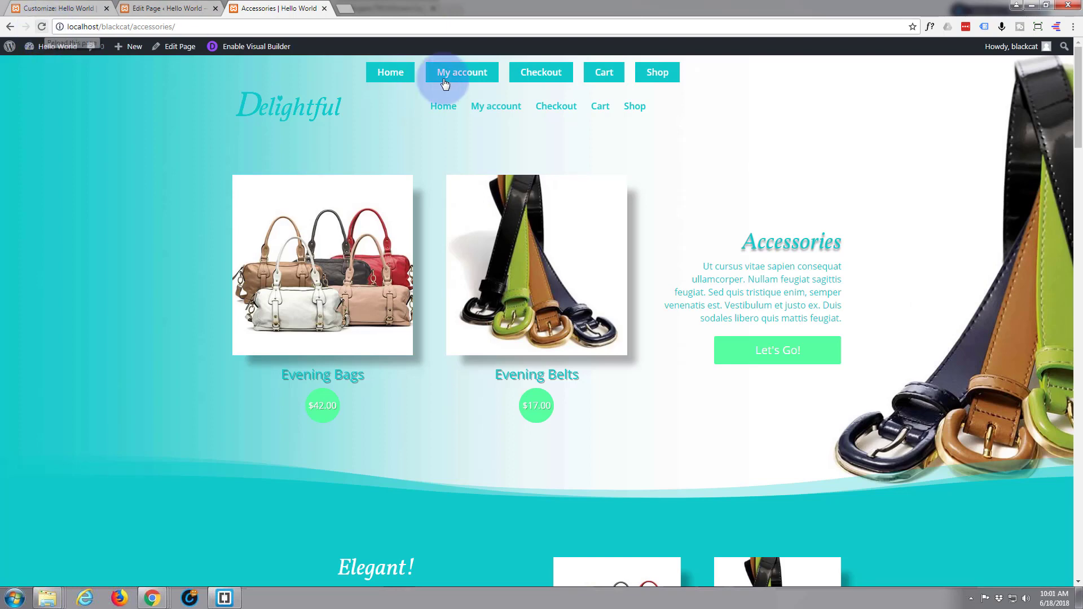
click(42, 27)
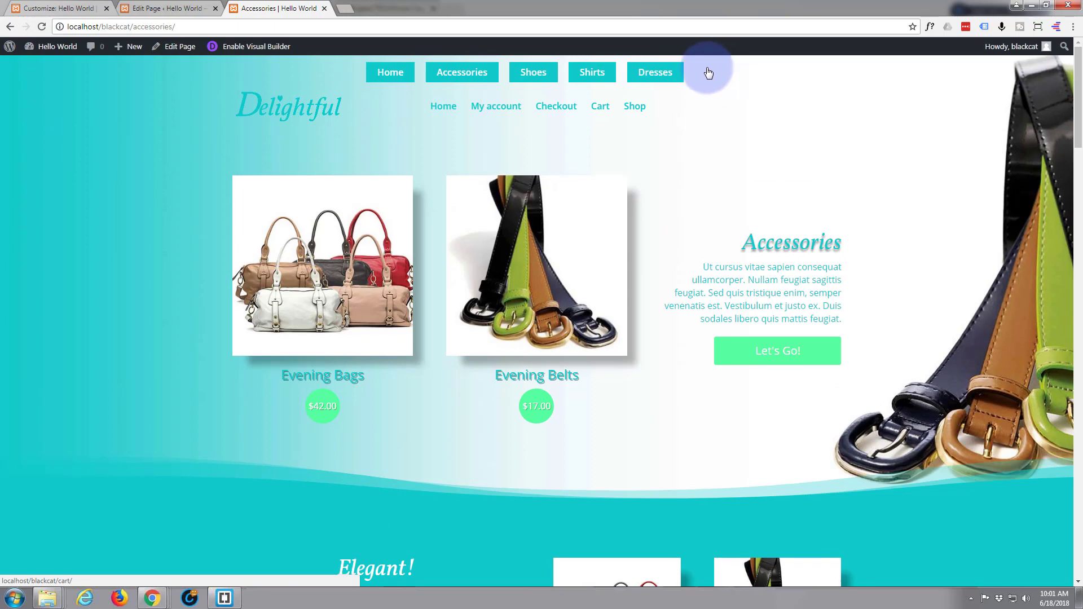
right_click(710, 79)
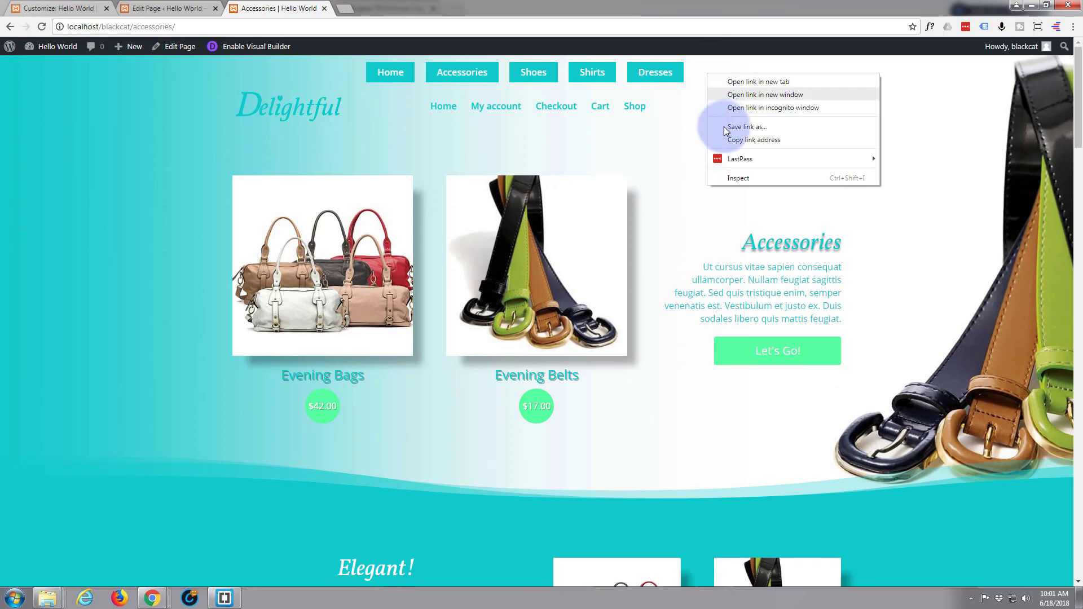
click(740, 179)
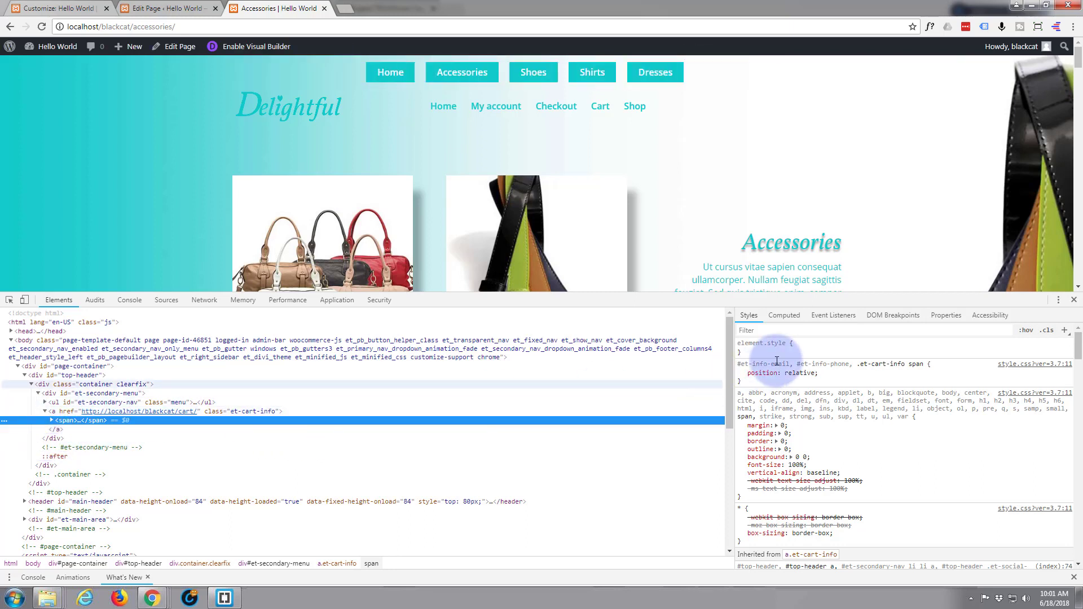
- Add a #10caca background declaration to the .et-cart-info span rule in the developer tools
click(823, 374)
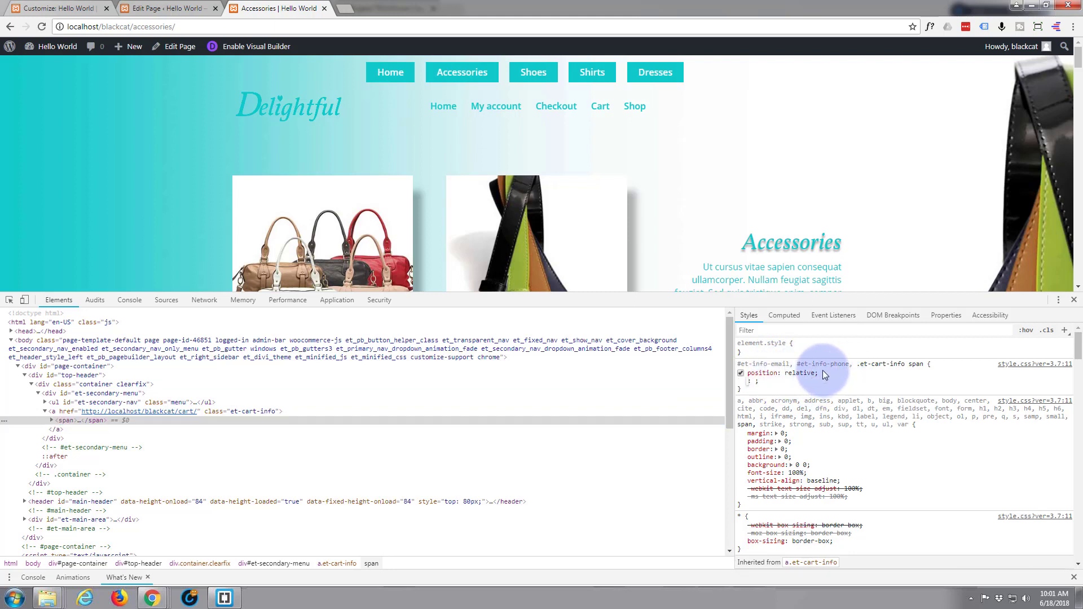
text(backgrou)
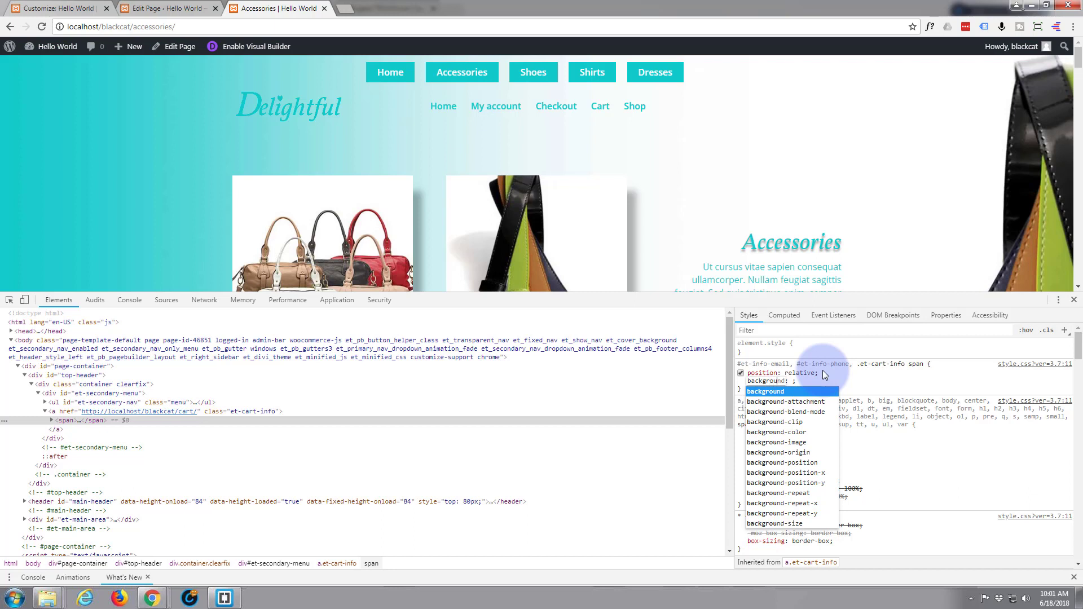
text(nd)
key(Tab)
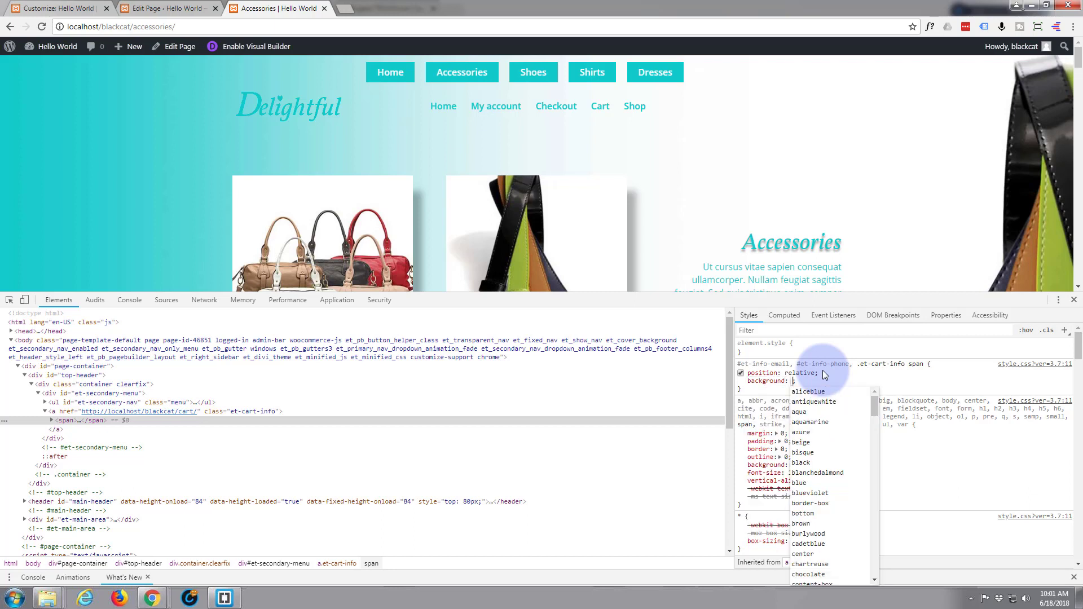
key(Escape)
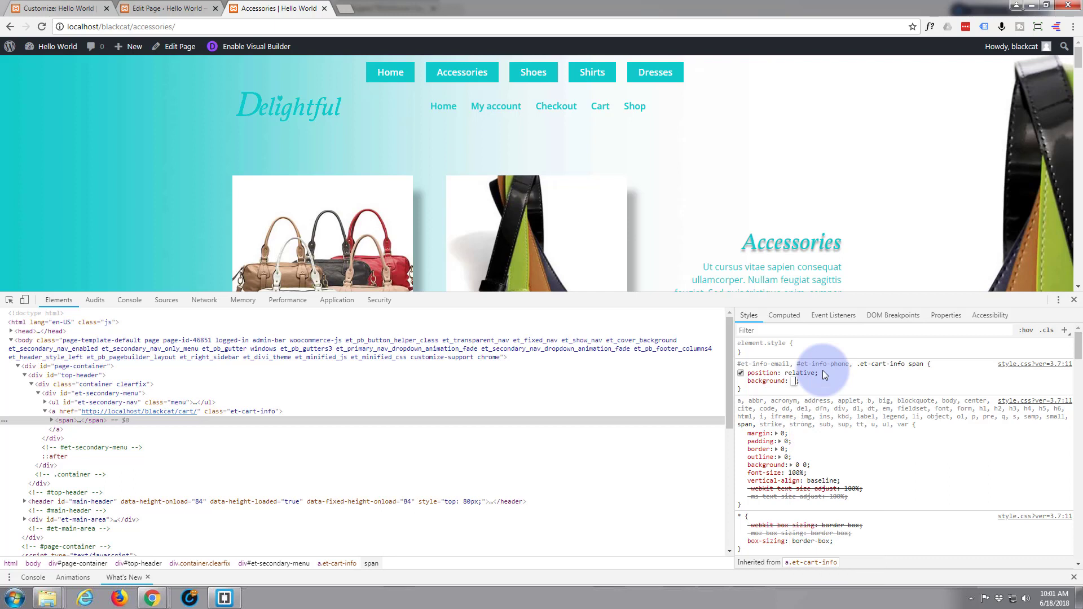
text(#10caca)
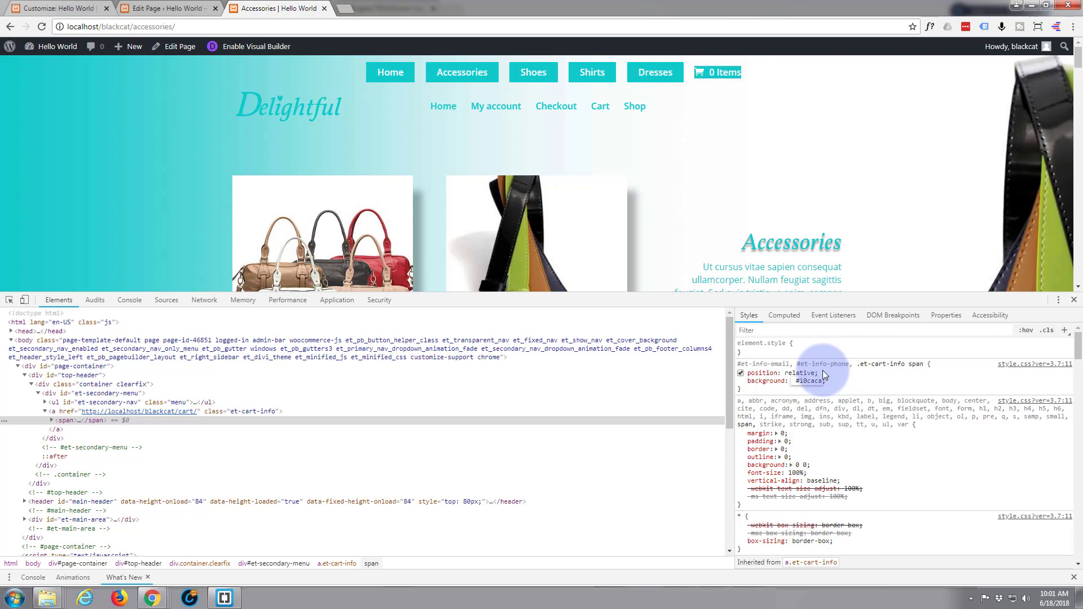
click(761, 229)
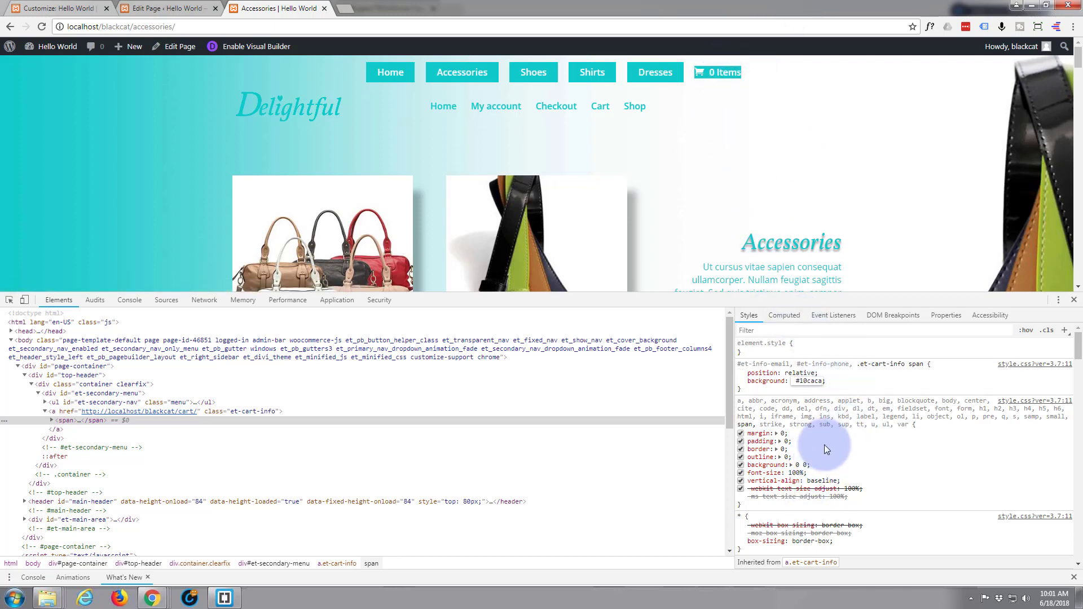
click(828, 379)
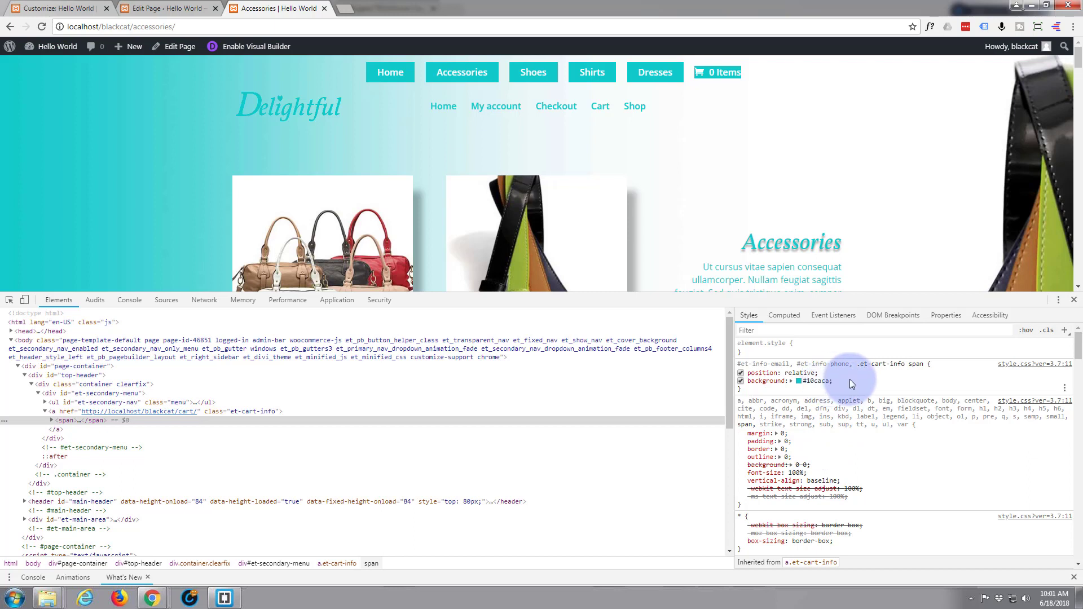
- Inspect the Home link in the secondary menu and copy its color and padding declarations
right_click(382, 77)
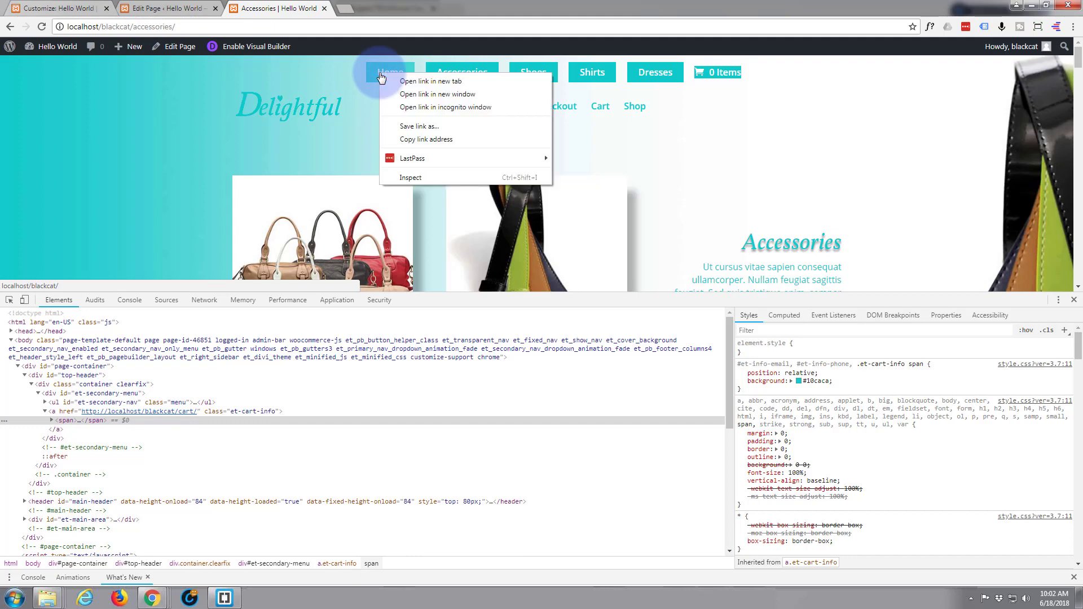
click(409, 178)
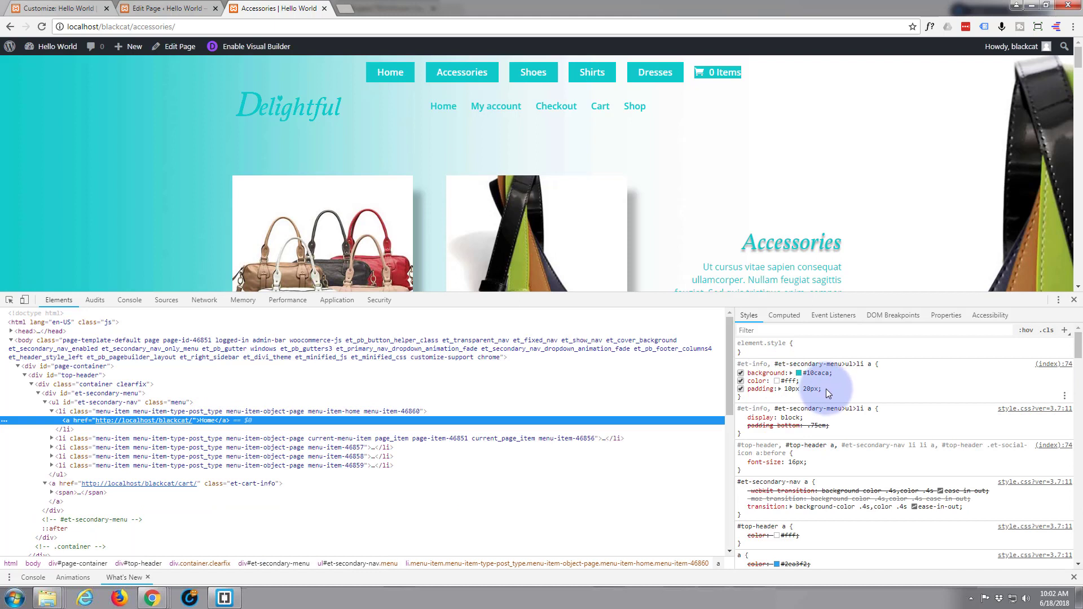
drag(825, 390, 750, 382)
key(ctrl+c)
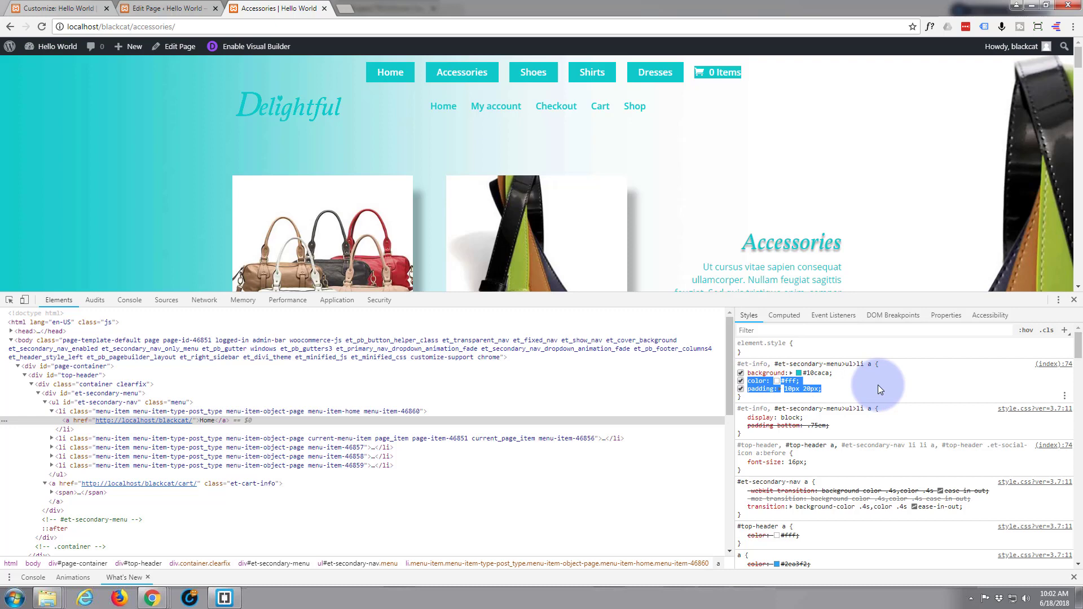
- Inspect the cart link again and paste color #fff and padding 10px 20px into its .et-cart-info span rule
right_click(716, 74)
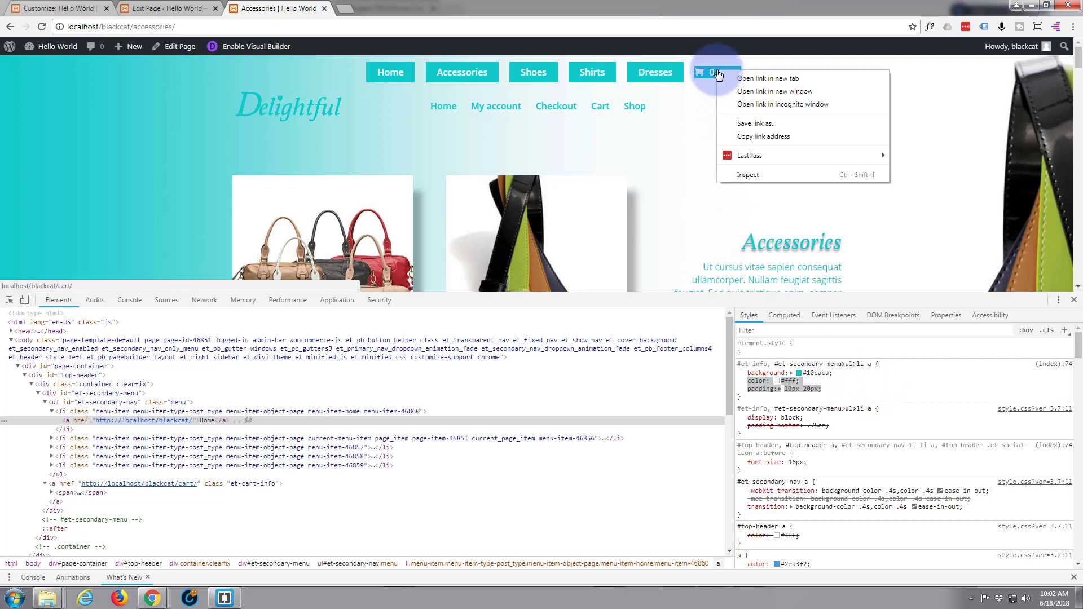
click(750, 175)
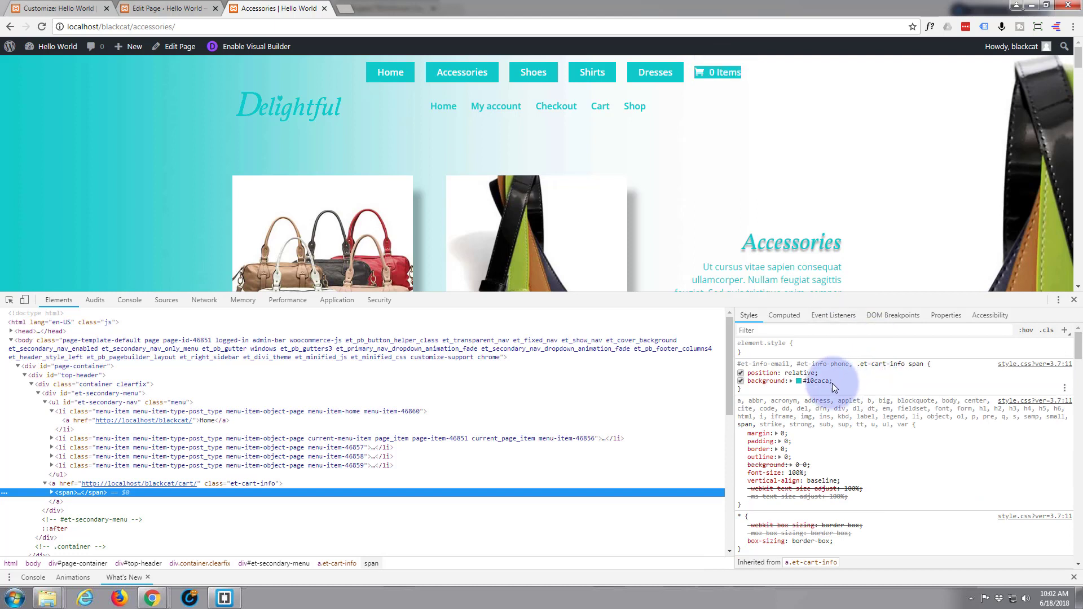
click(840, 383)
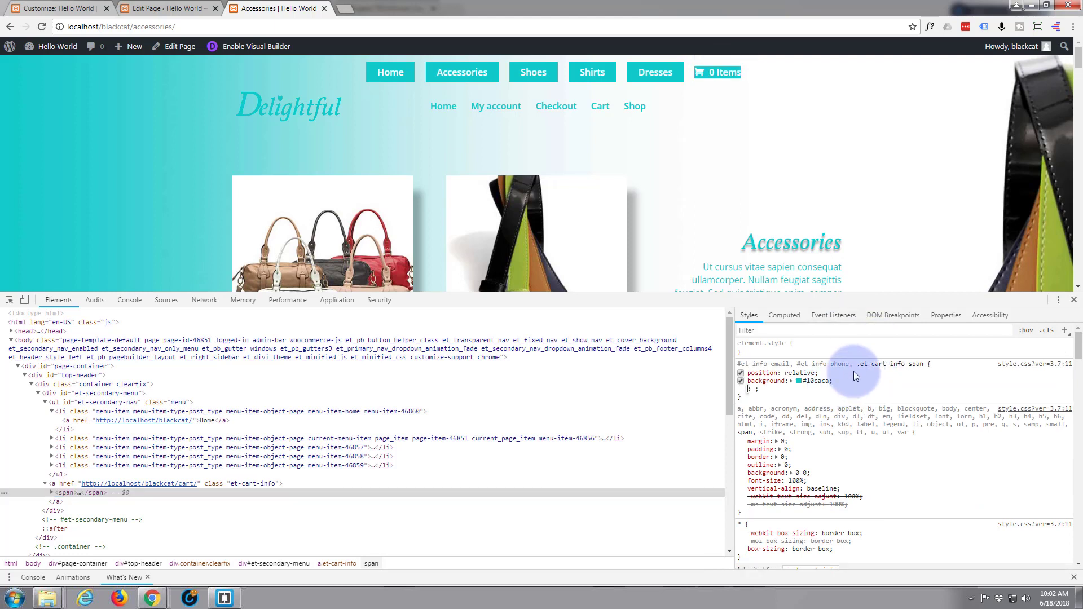
key(ctrl+v)
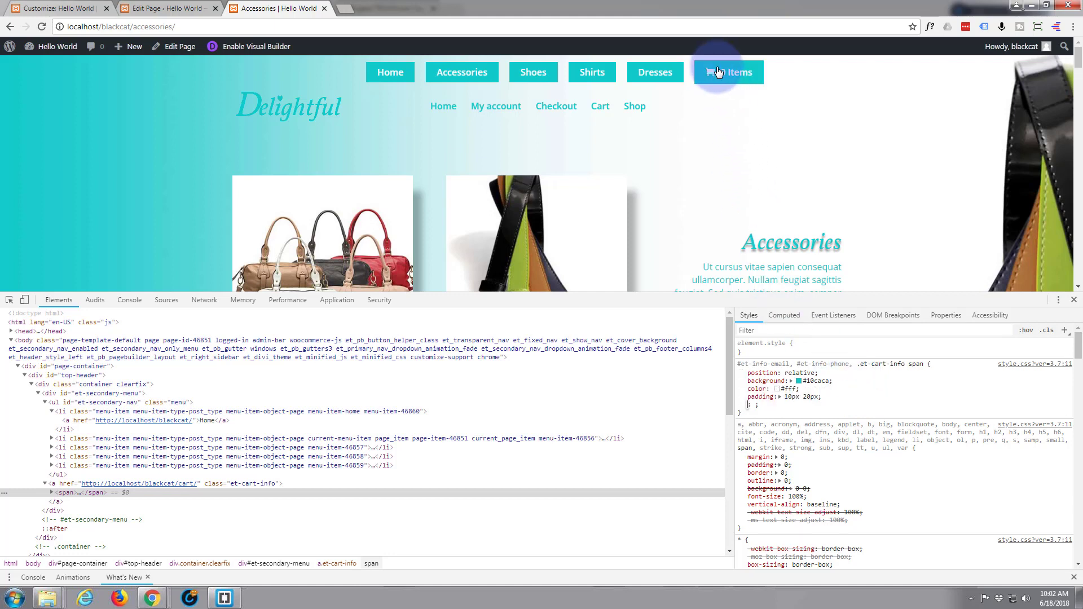
- Reduce the vertical padding in the cart link's rule to 7px
click(789, 397)
click(789, 398)
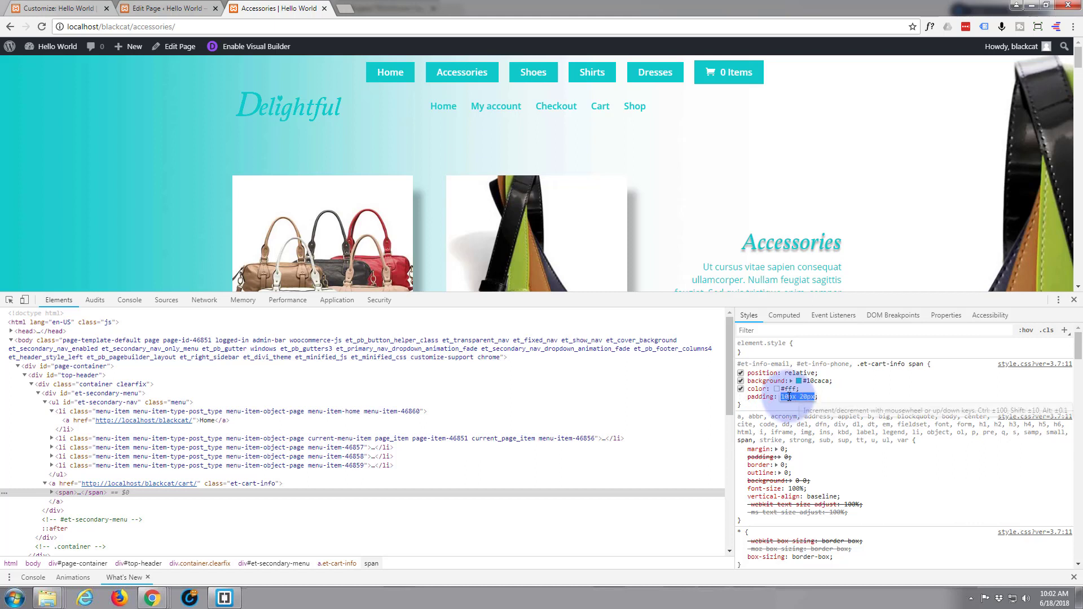
click(789, 397)
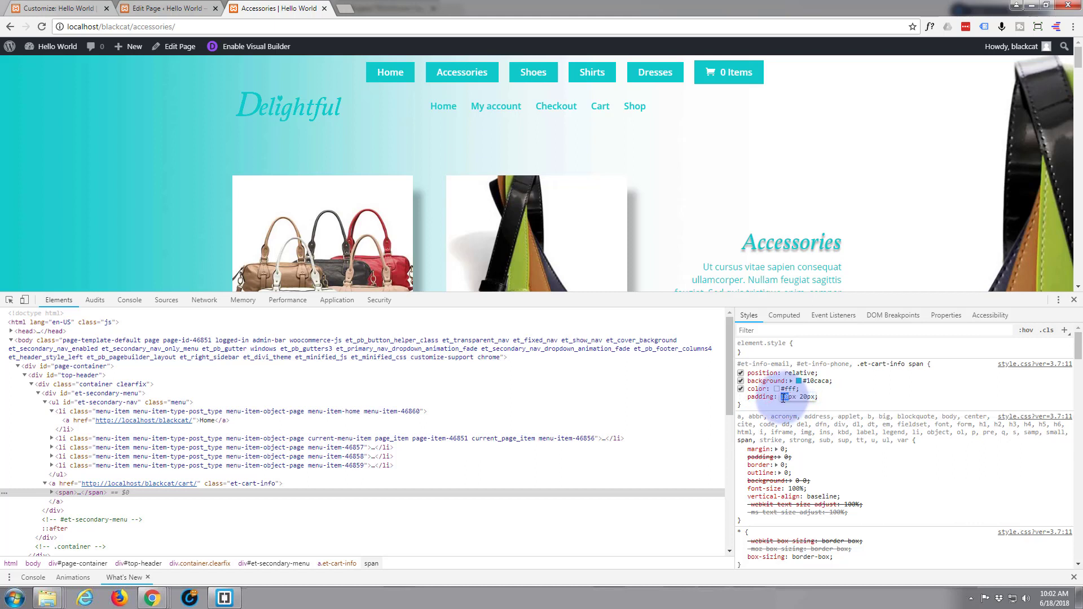
key(Down)
key(Down)
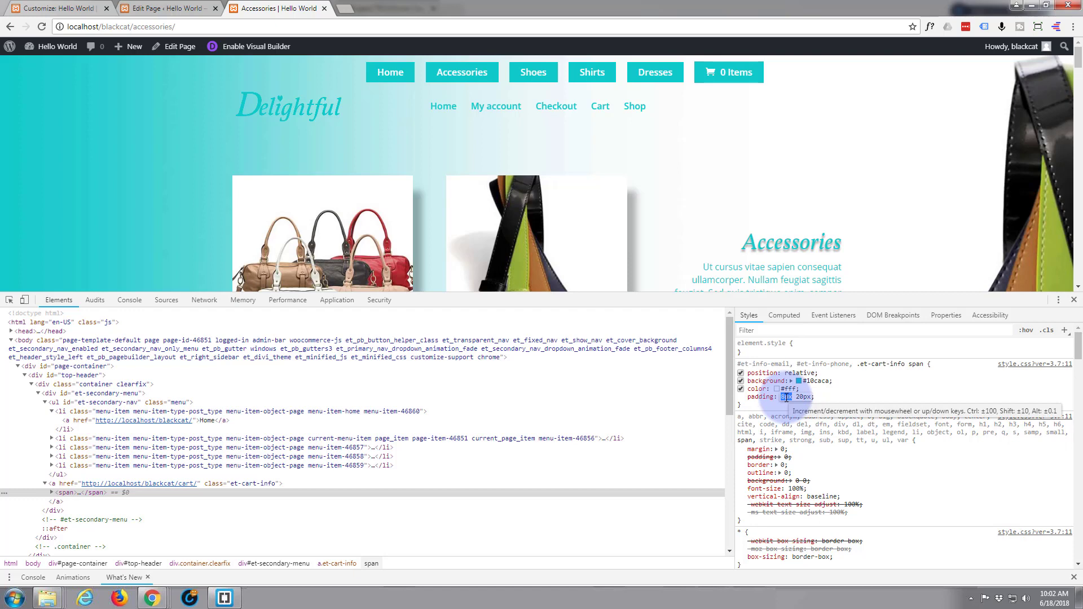
key(Down)
key(Down)
key(Up)
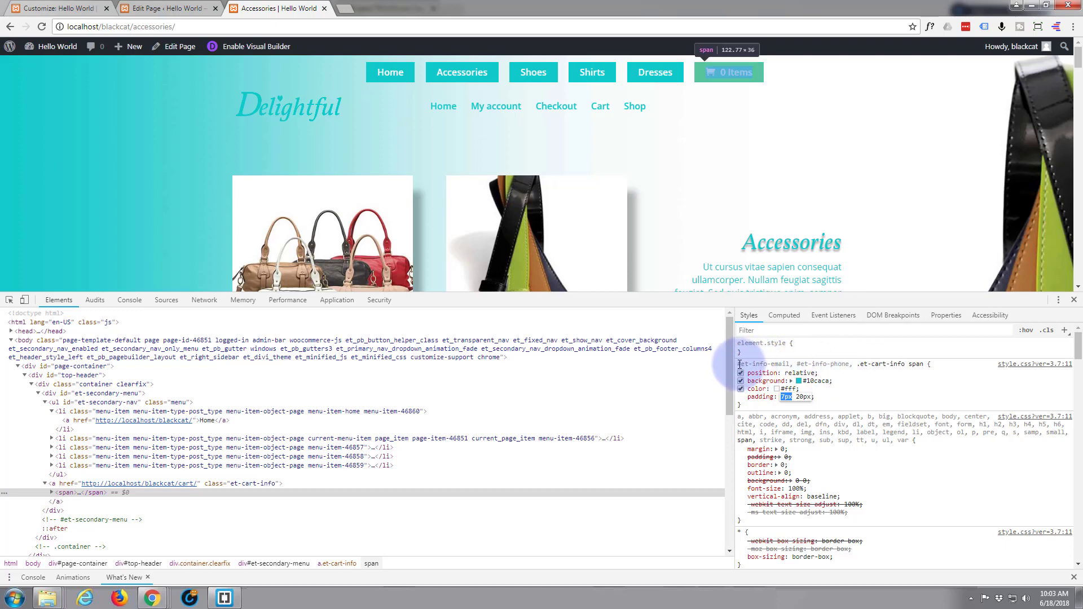
- Copy the complete cart link CSS rule, then leave the Theme Customizer and open the Divi Theme Options
drag(740, 365, 763, 403)
key(ctrl+c)
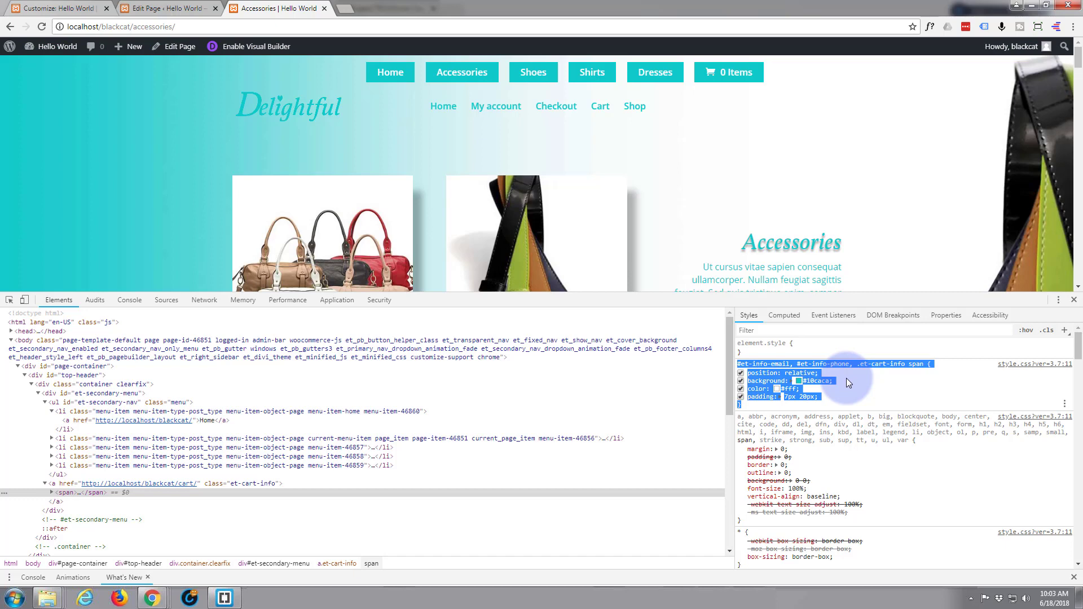
click(44, 8)
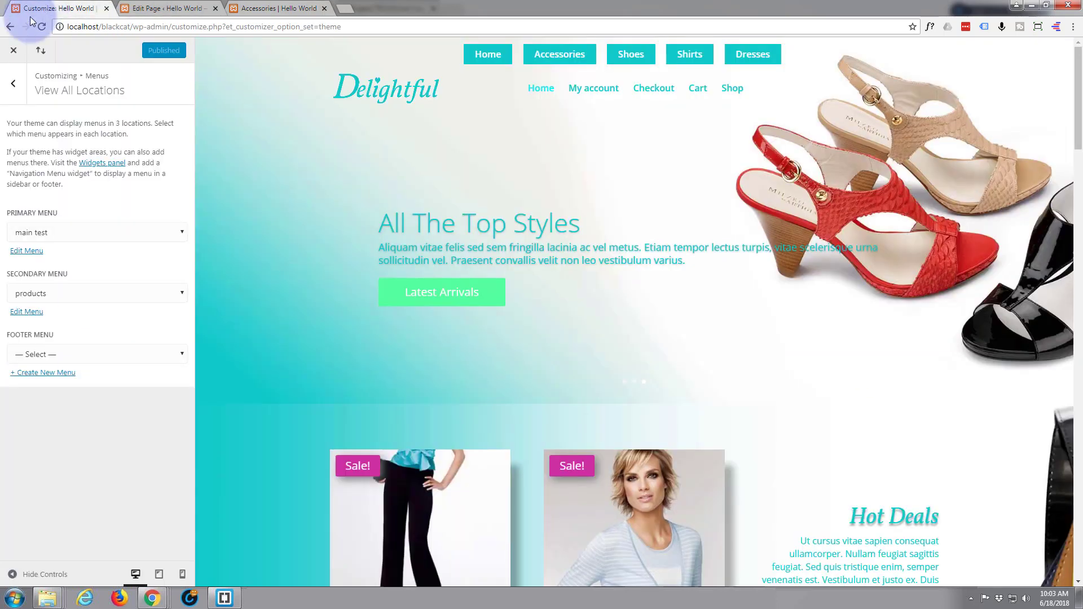
click(14, 51)
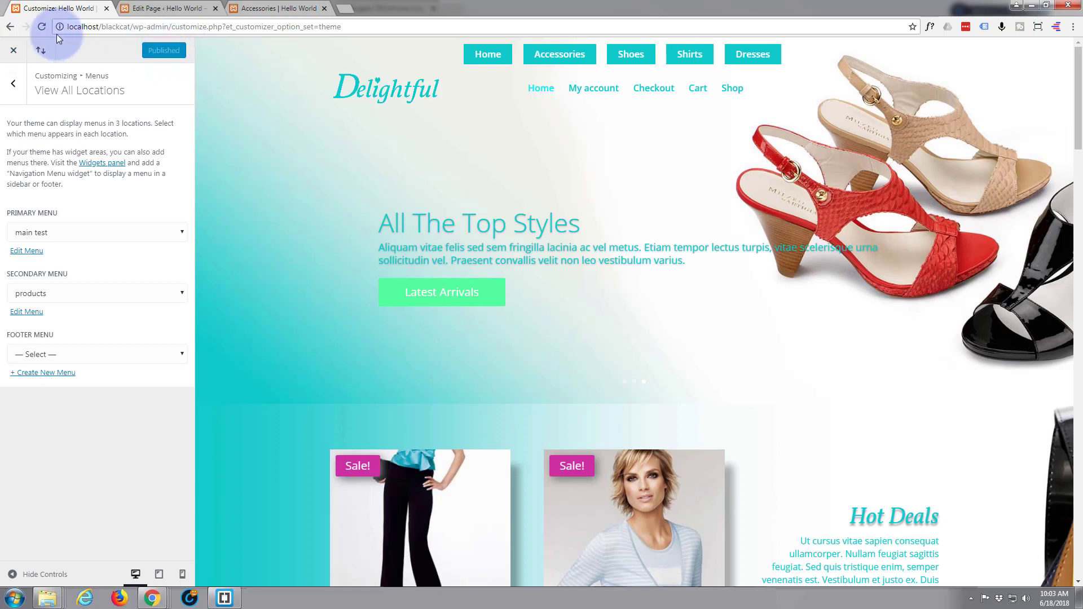
click(13, 52)
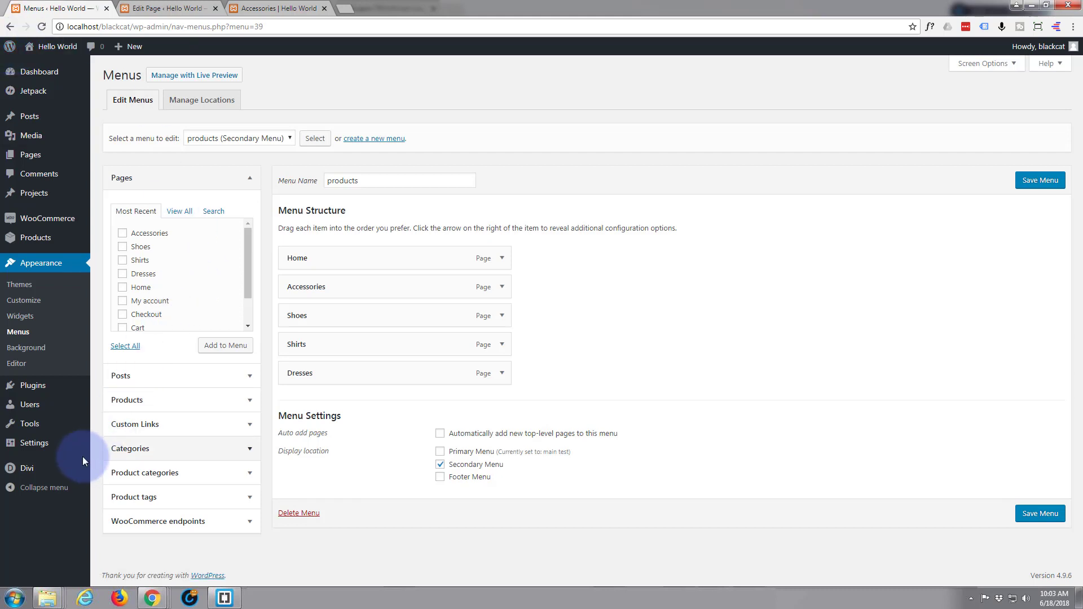
mouse_move(24, 473)
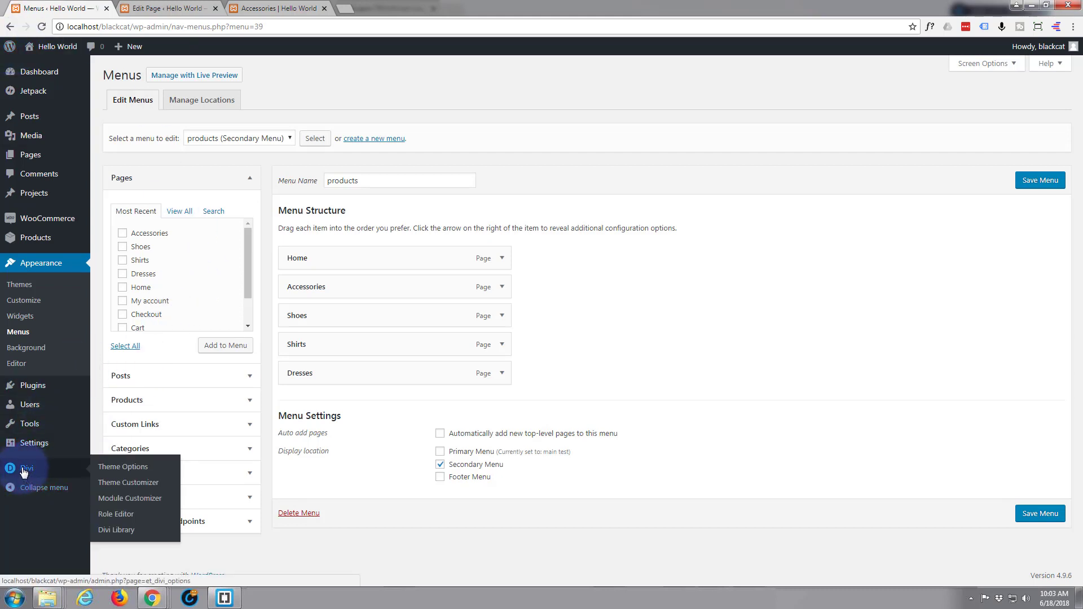
click(129, 470)
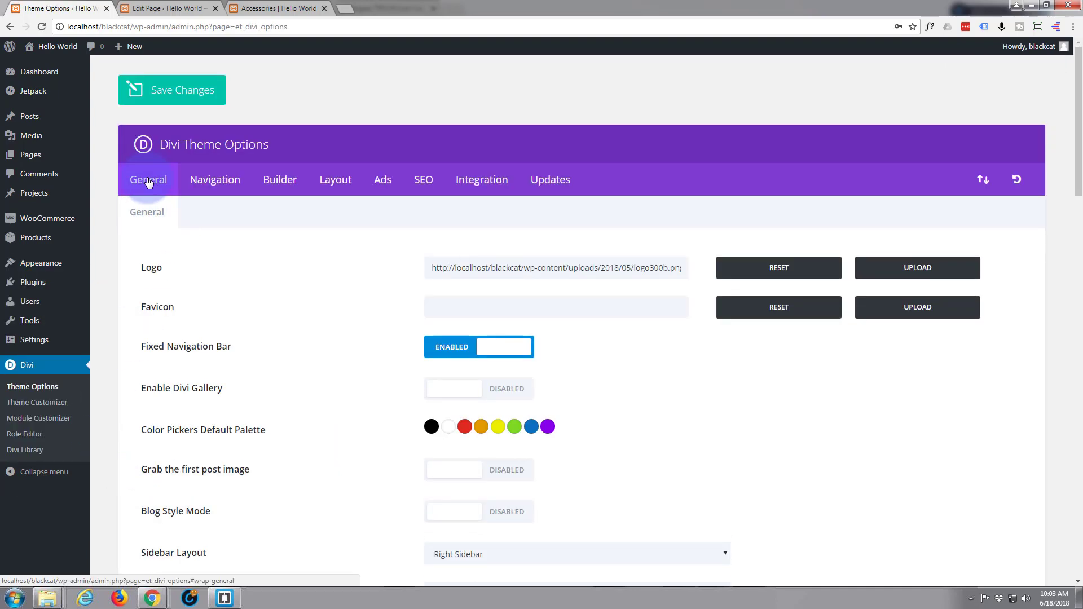
- Paste the copied cart rule below the first comment in the Custom CSS and save the theme options
scroll(248, 332, down, 3)
scroll(249, 333, down, 20)
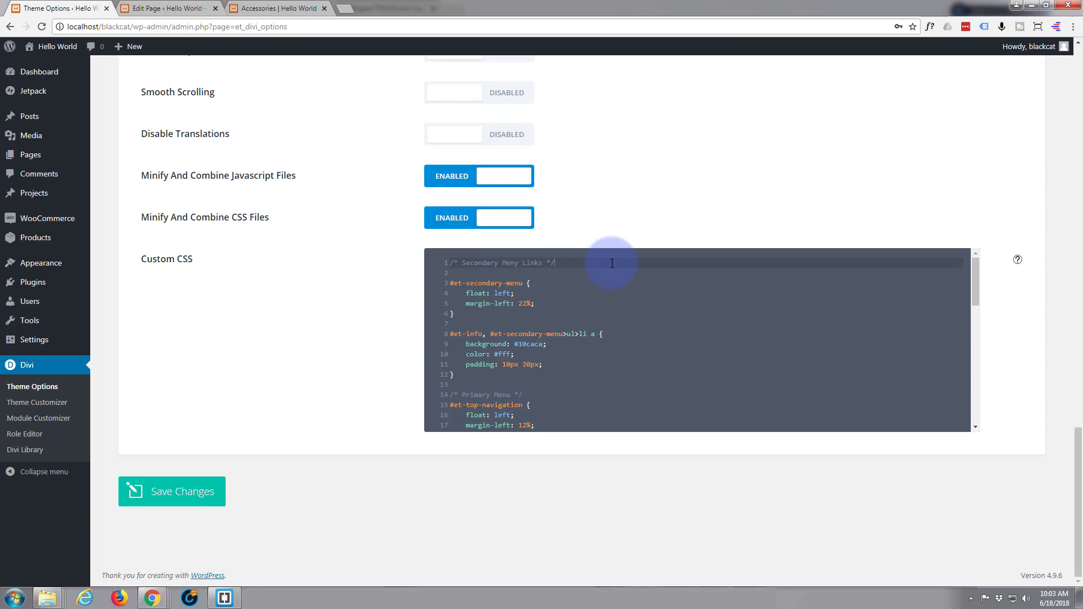
key(Return)
key(Return)
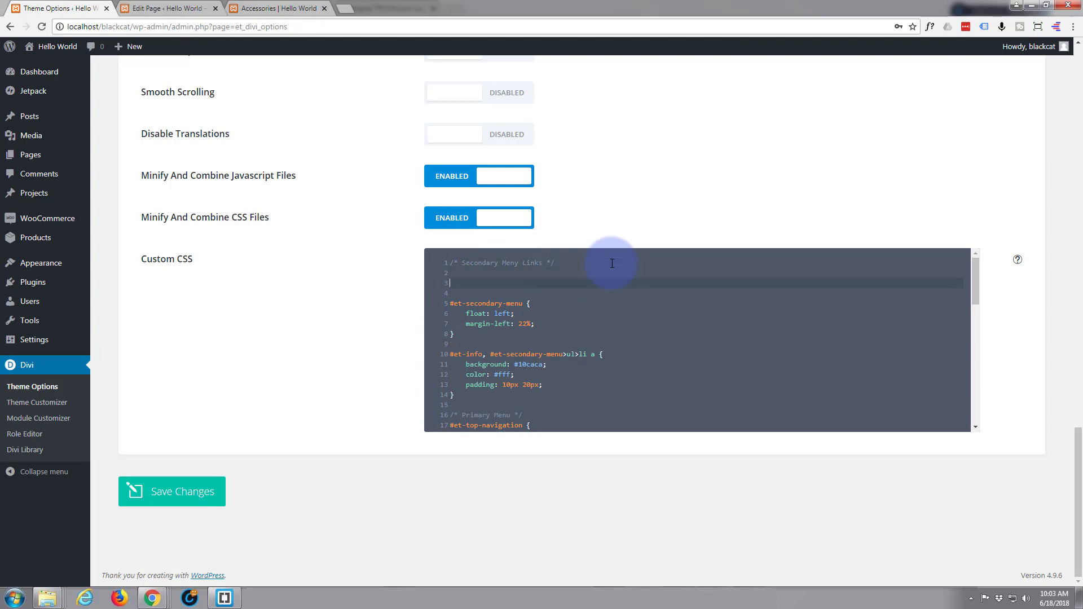
key(ctrl+v)
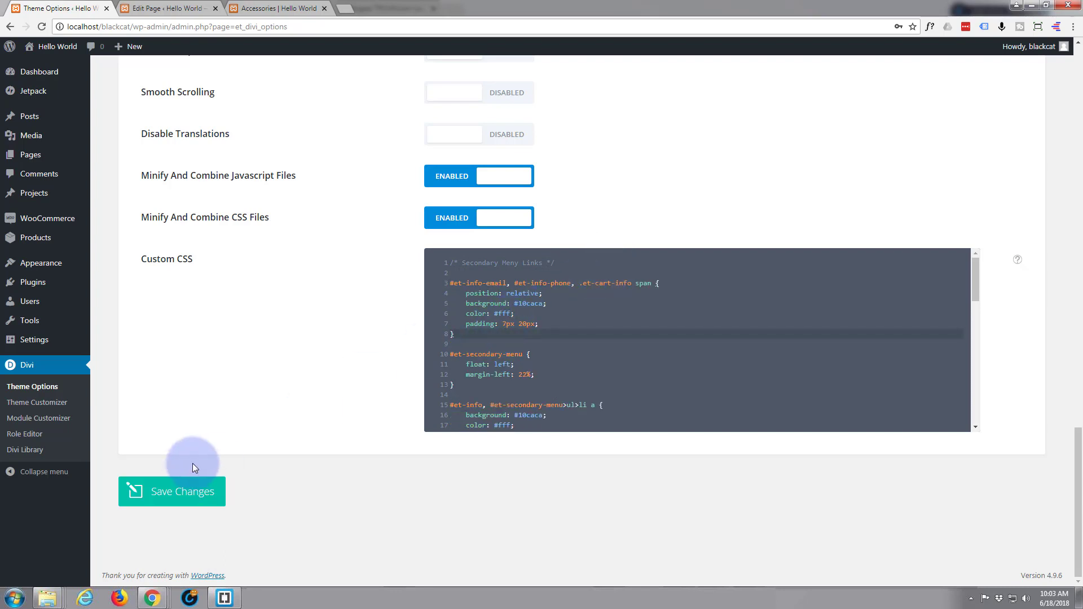
click(189, 496)
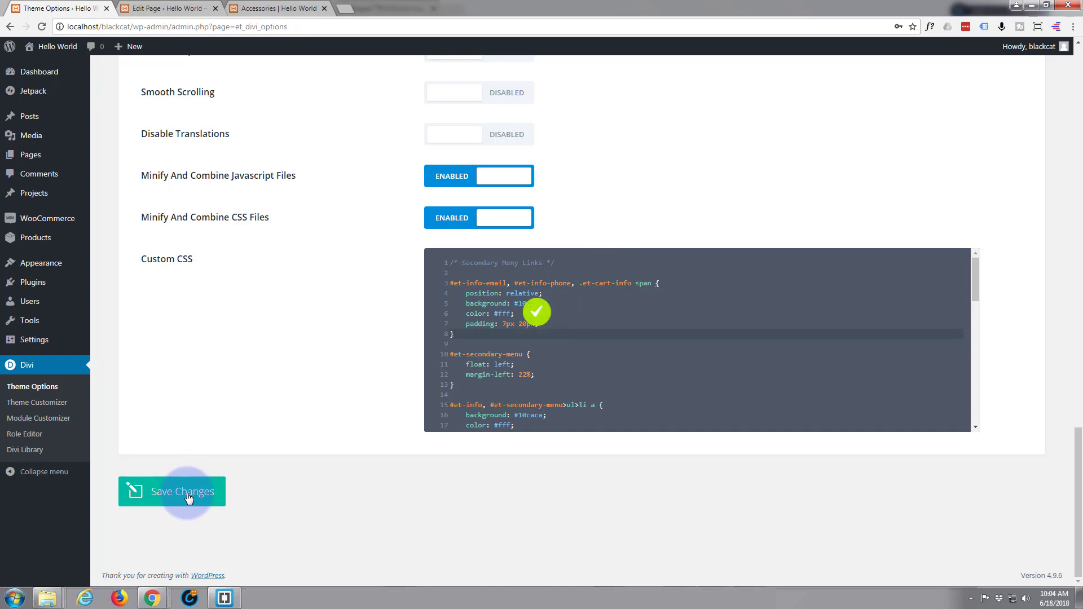
- Return to the live Accessories page, close the developer tools and reload the page to check the cart link's styling
click(257, 8)
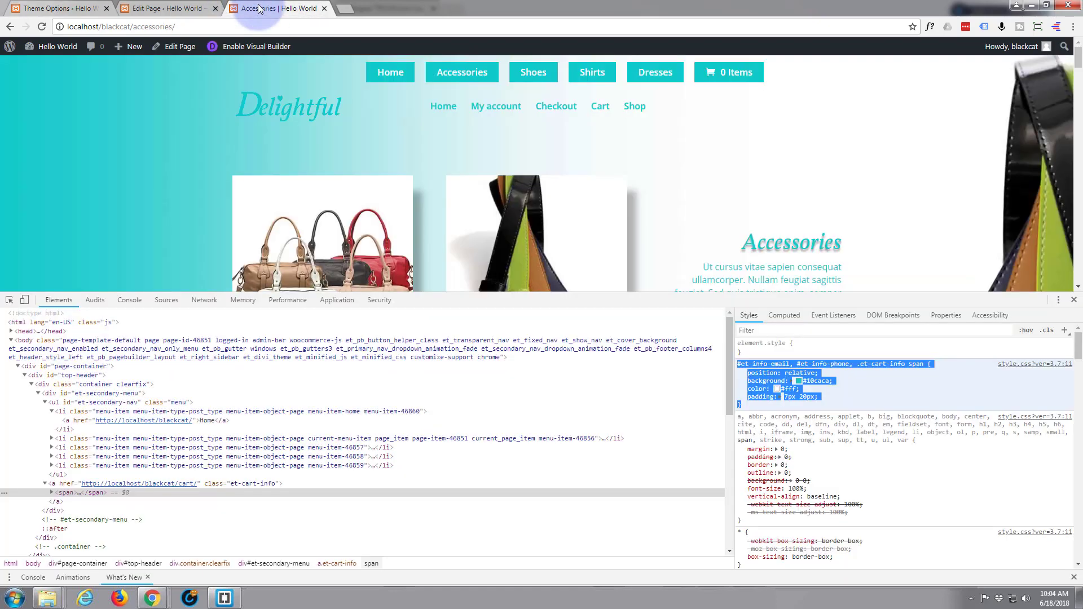
click(1075, 301)
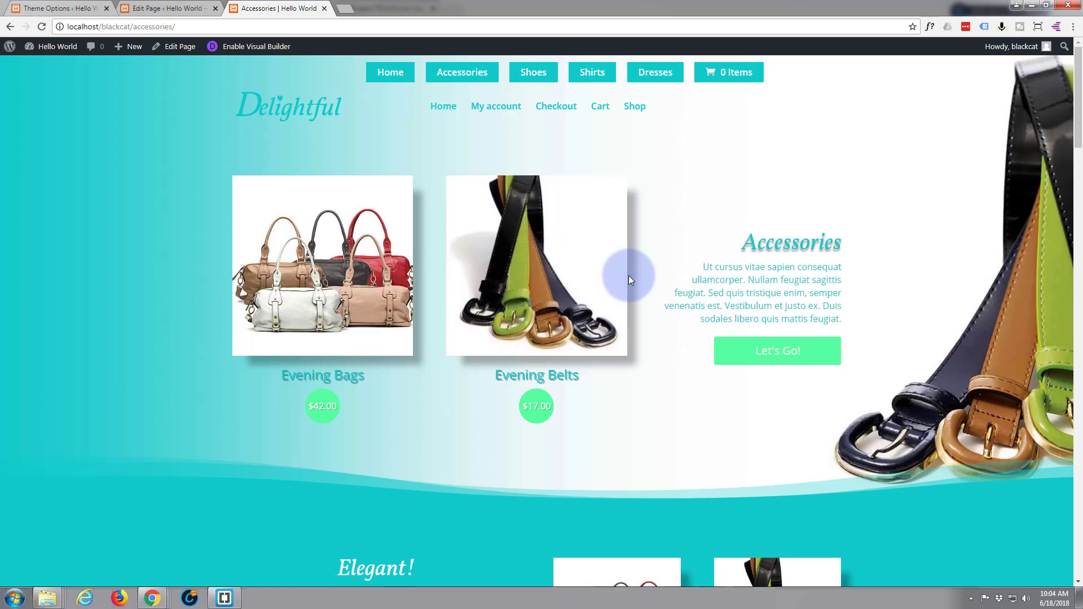
key(F12)
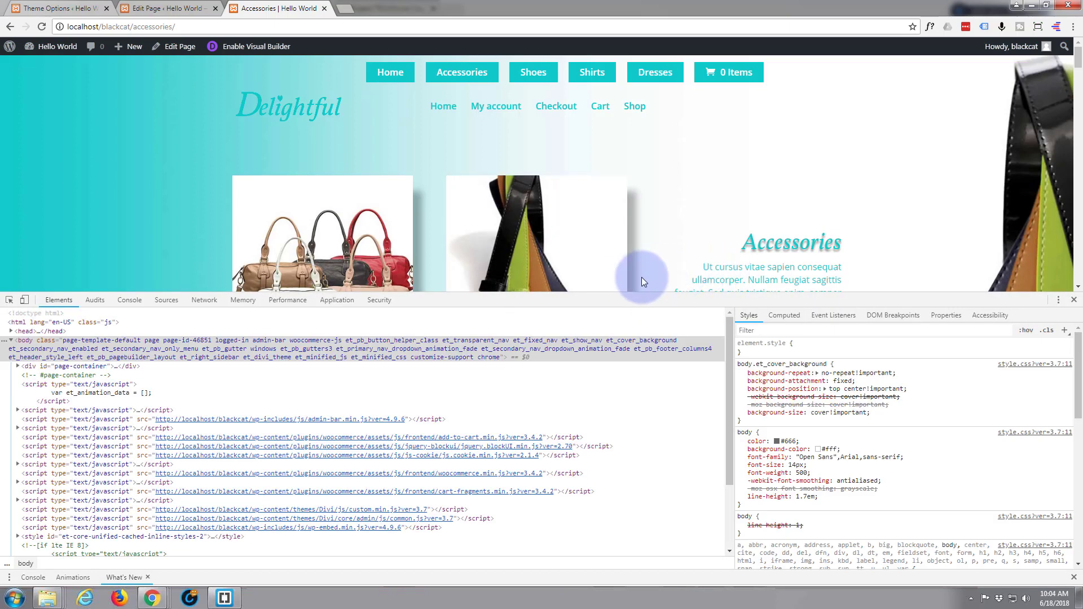
key(F12)
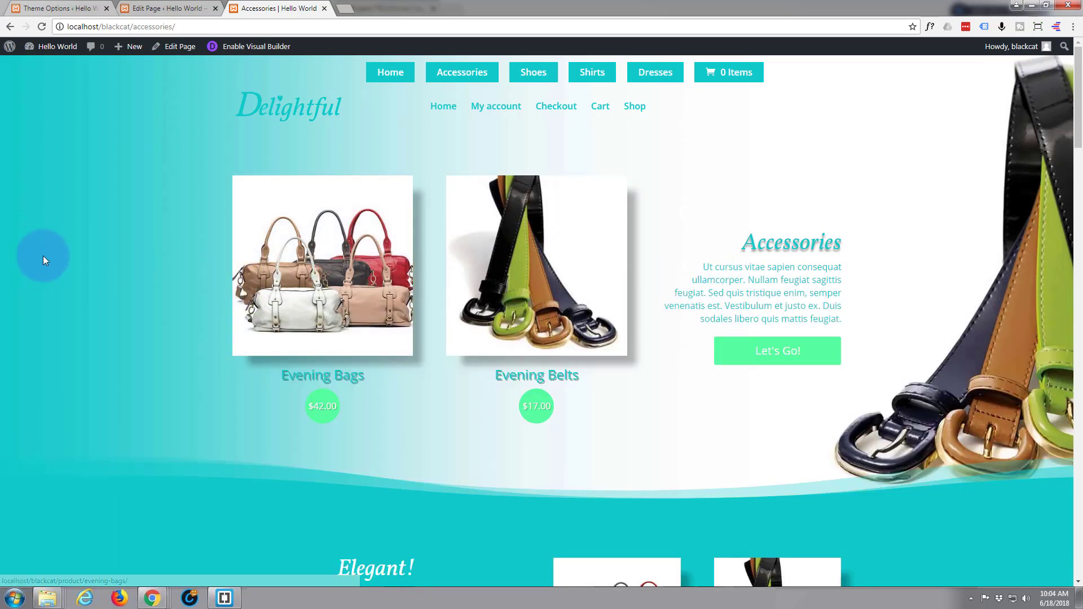
right_click(316, 227)
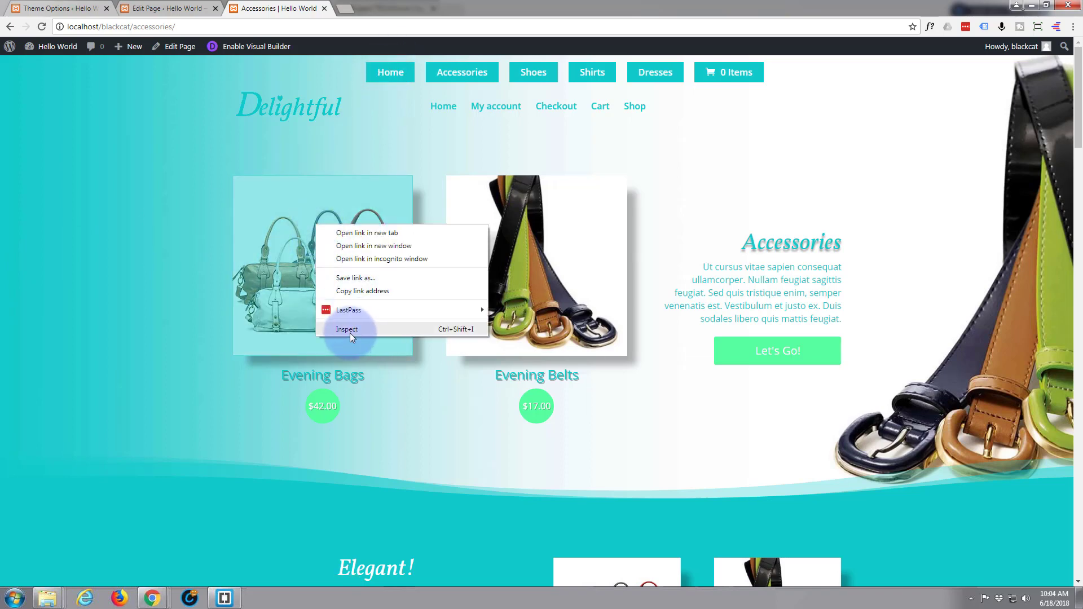
click(104, 187)
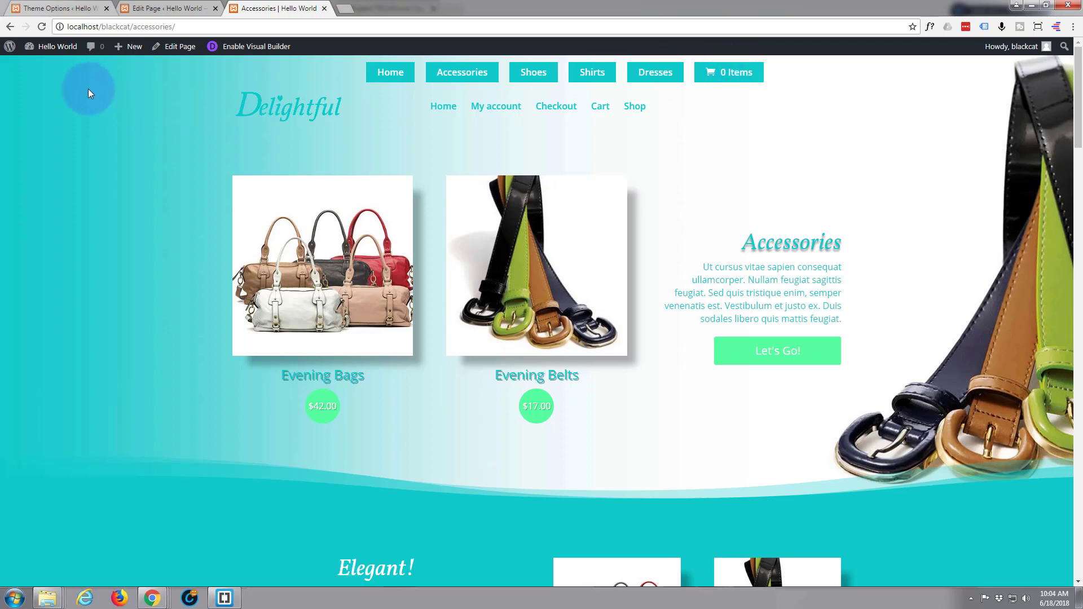
click(42, 25)
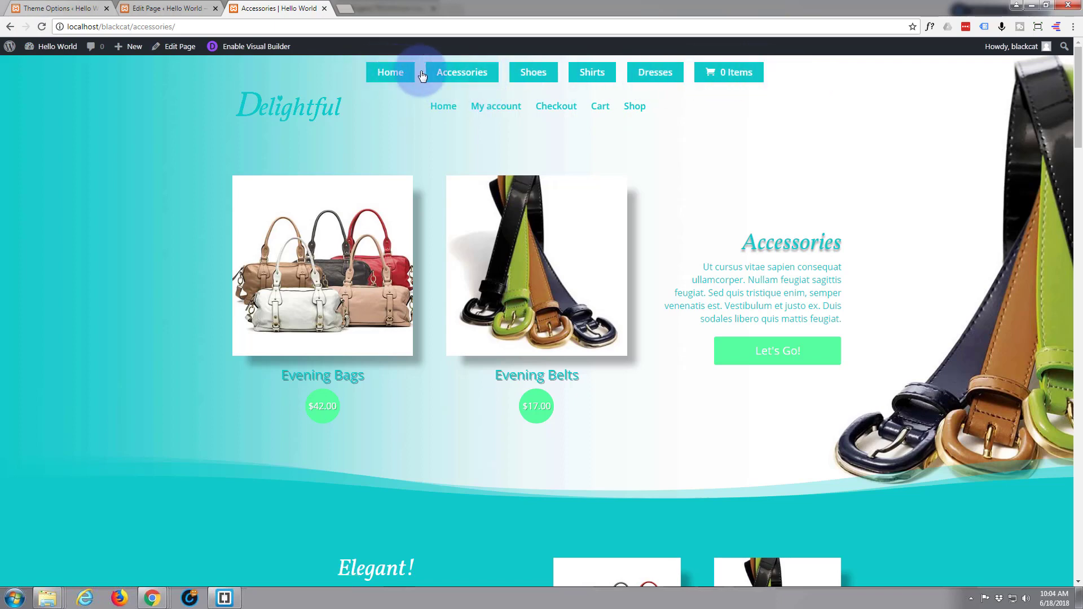
- Test the secondary header menu by visiting the Shoes, Shirts and Dresses pages in turn, look over the dresses, and go to Home
click(515, 77)
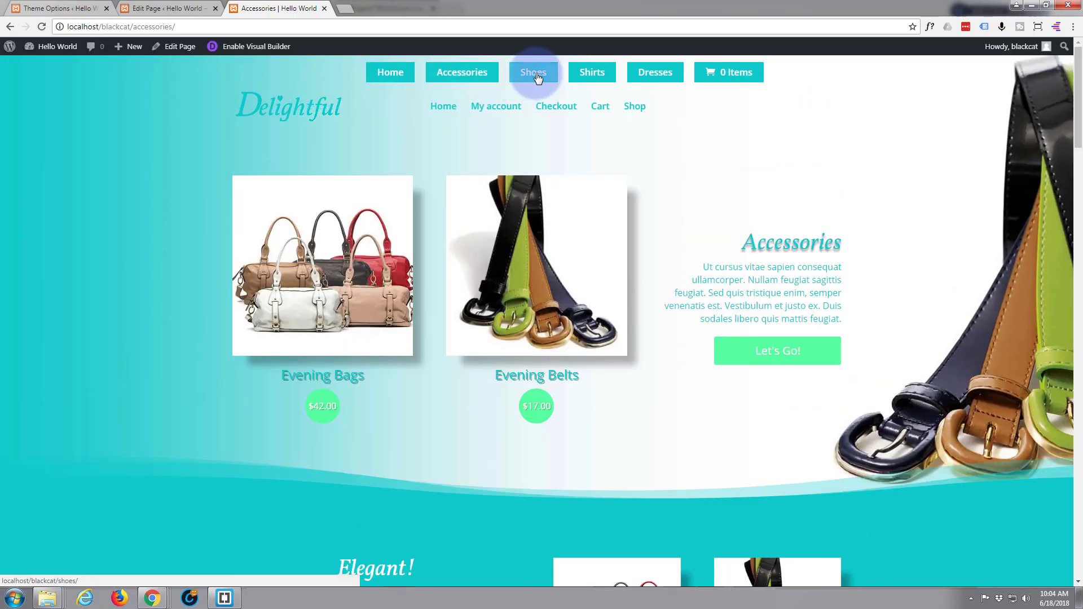
click(539, 78)
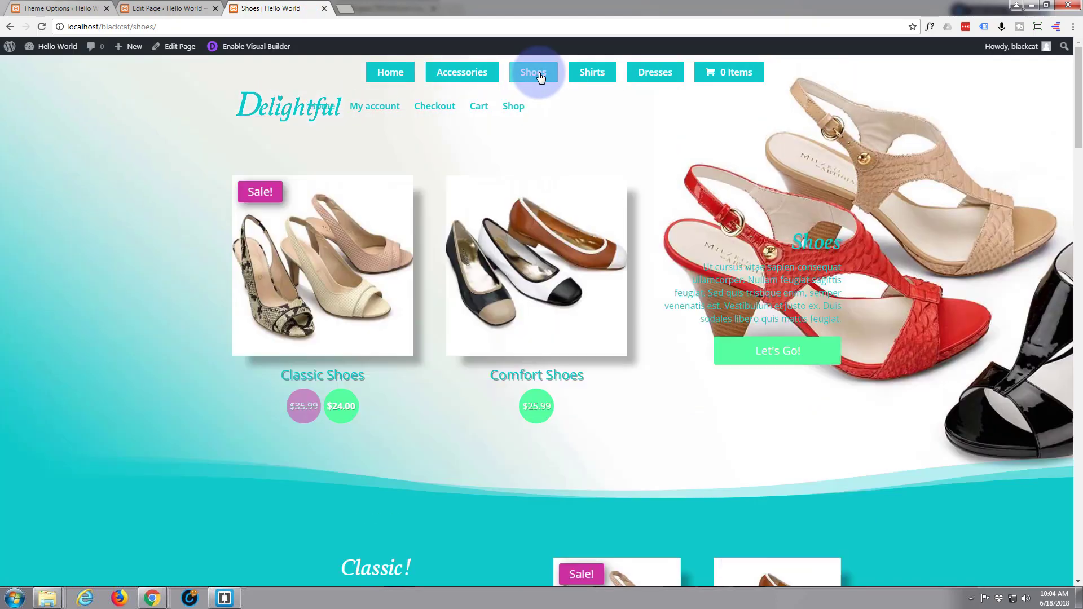
click(592, 76)
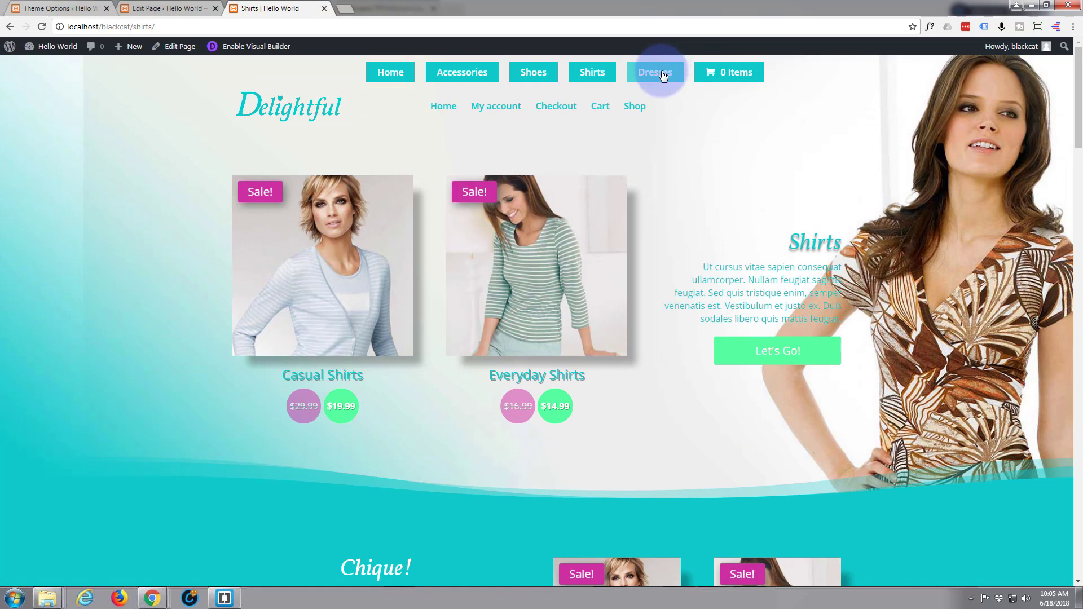
click(663, 75)
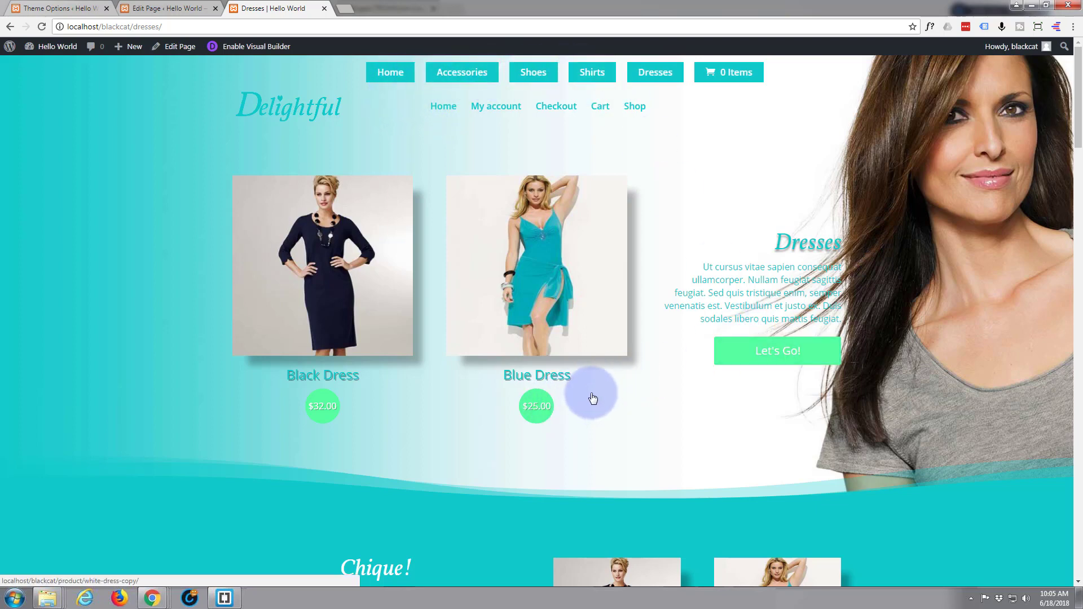
scroll(591, 395, down, 6)
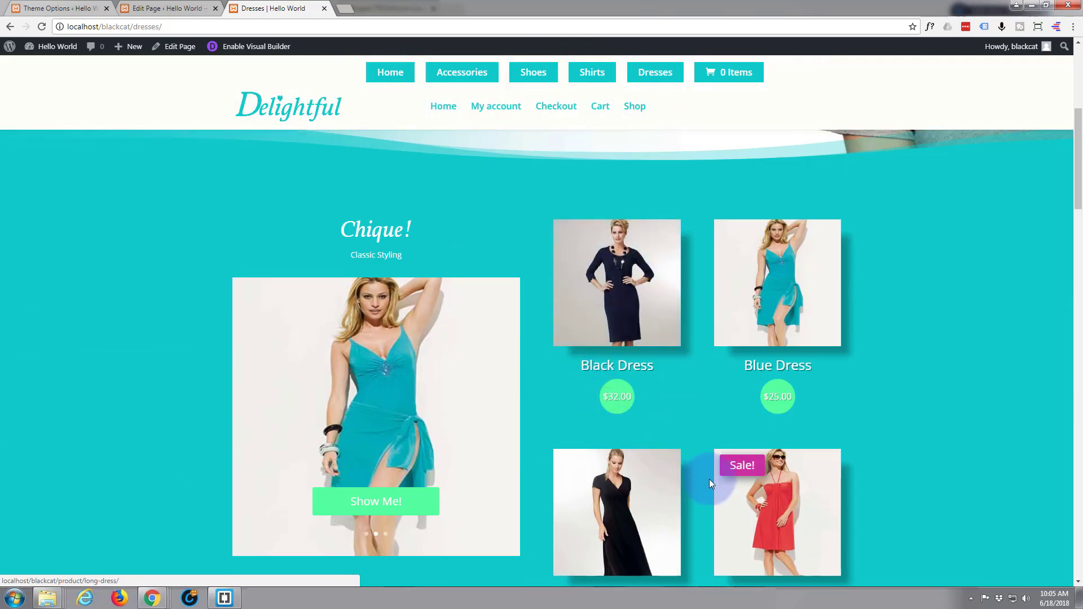
scroll(459, 239, up, 6)
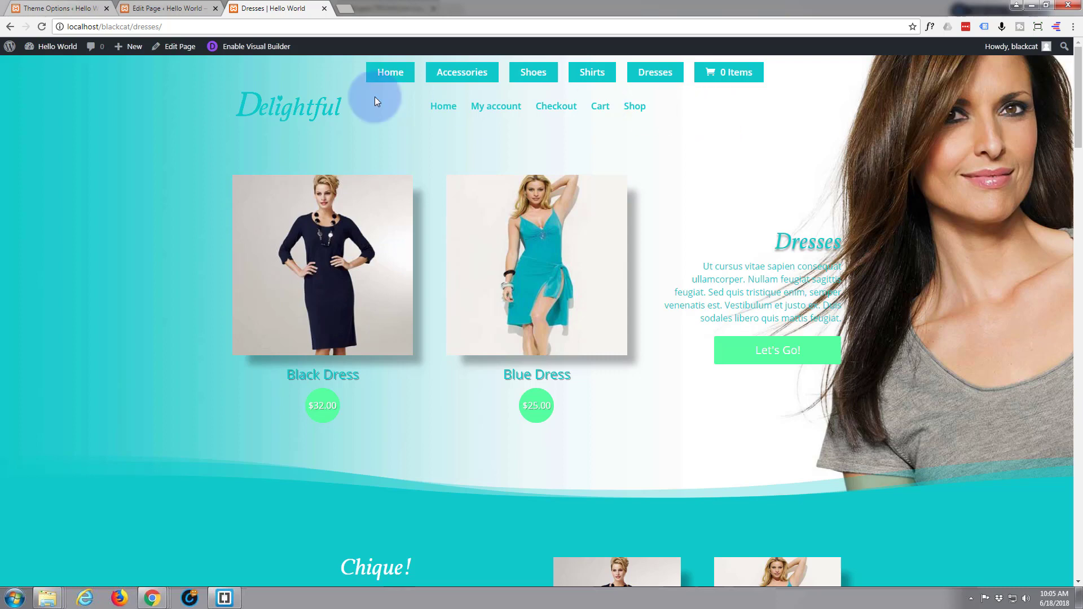
click(396, 72)
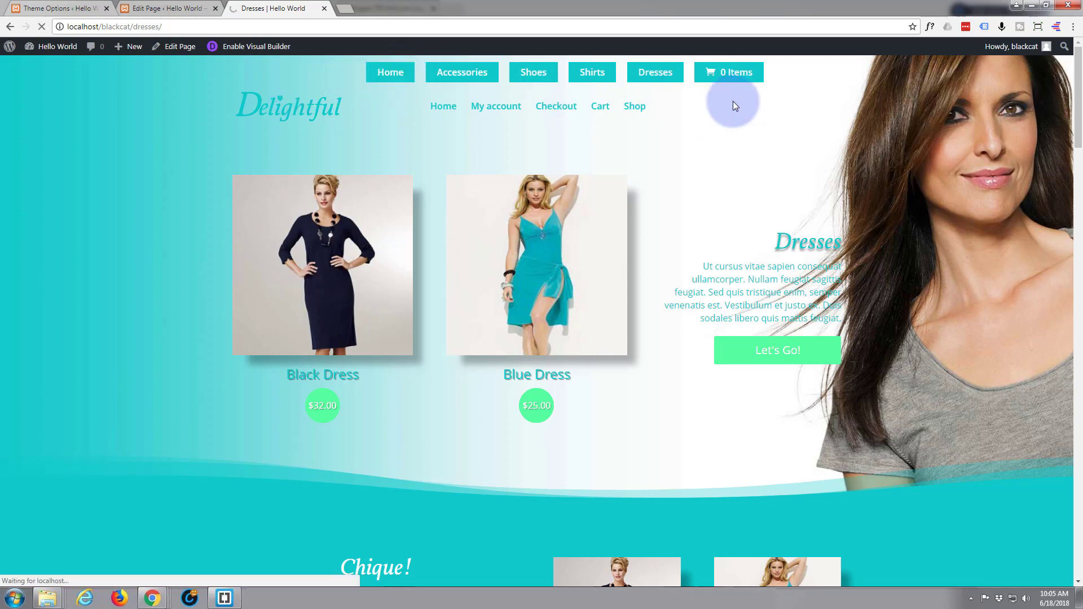